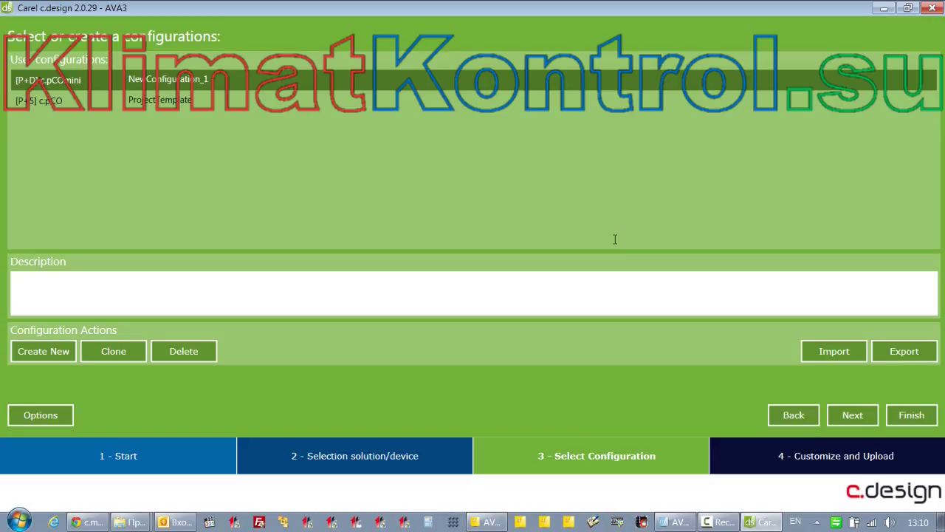
Delete the old [P+D] c.pCOmini New Configuration_1 configuration
left_click(184, 351)
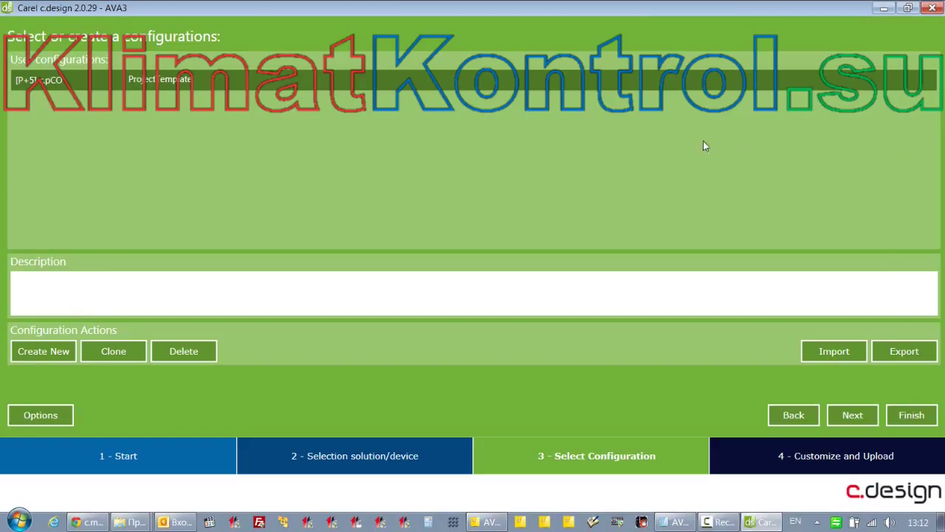
Create a configuration named Mini1 with product code [P+D] c.pCOmini
left_click(41, 351)
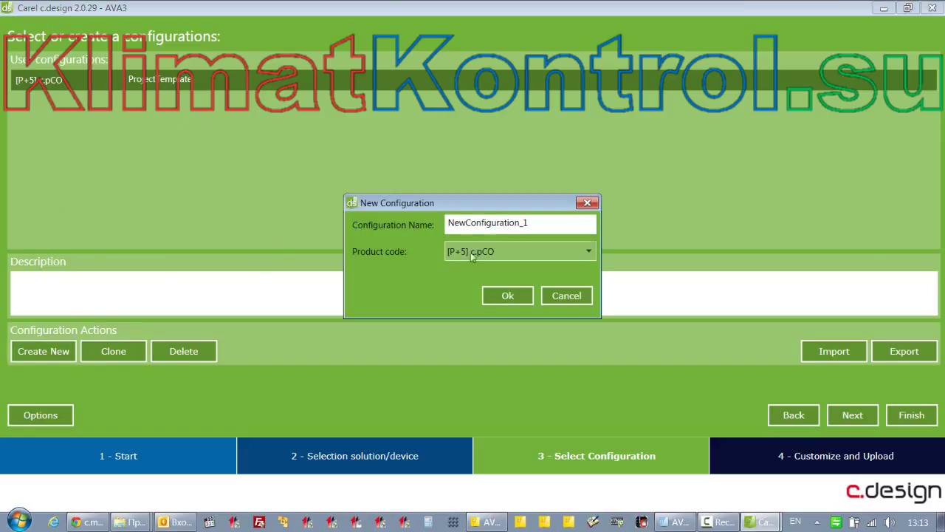
double_click(489, 230)
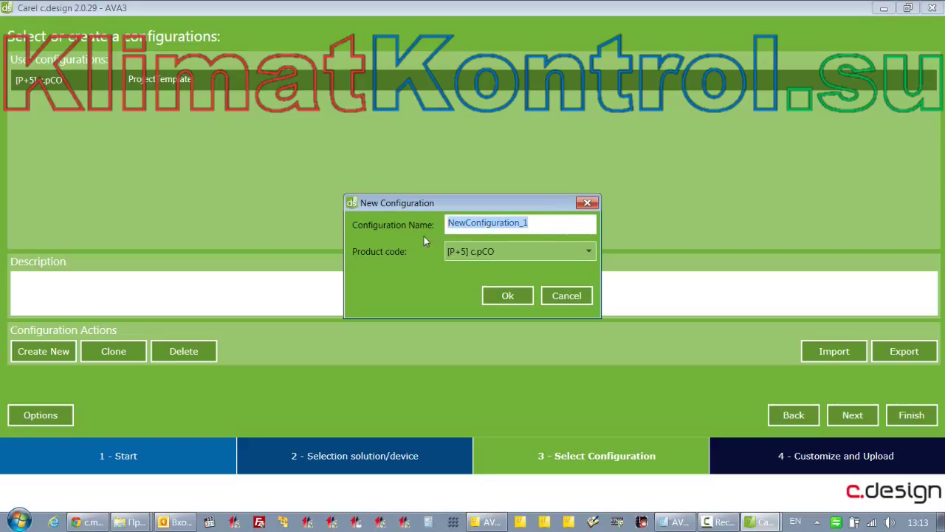
type("Mini1")
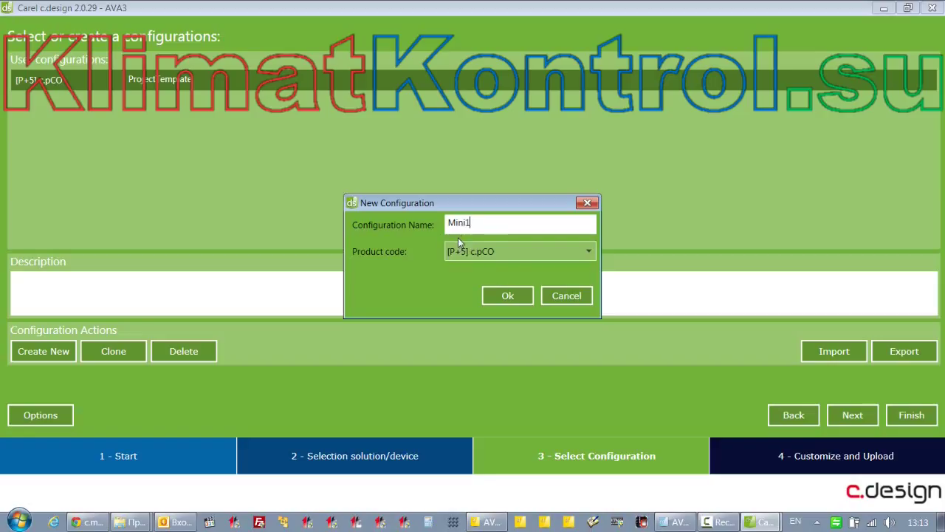
left_click(516, 252)
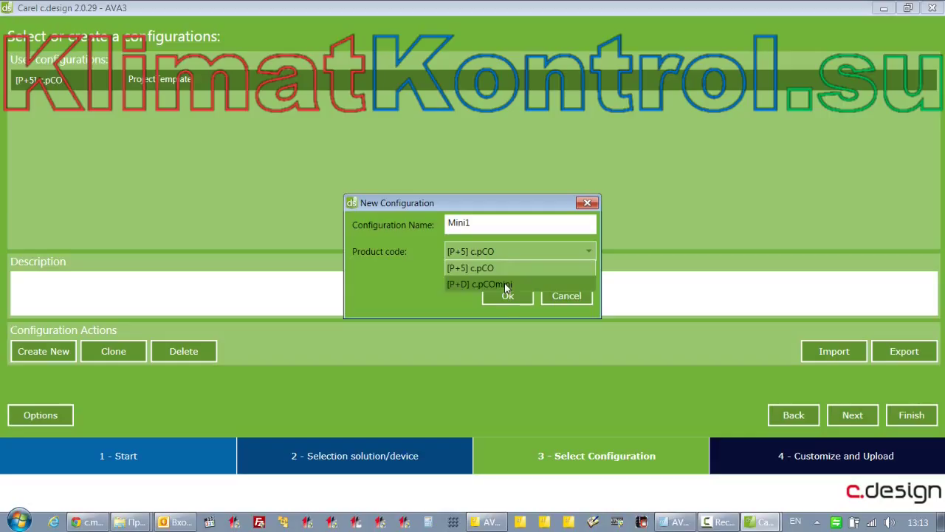
left_click(506, 285)
left_click(504, 298)
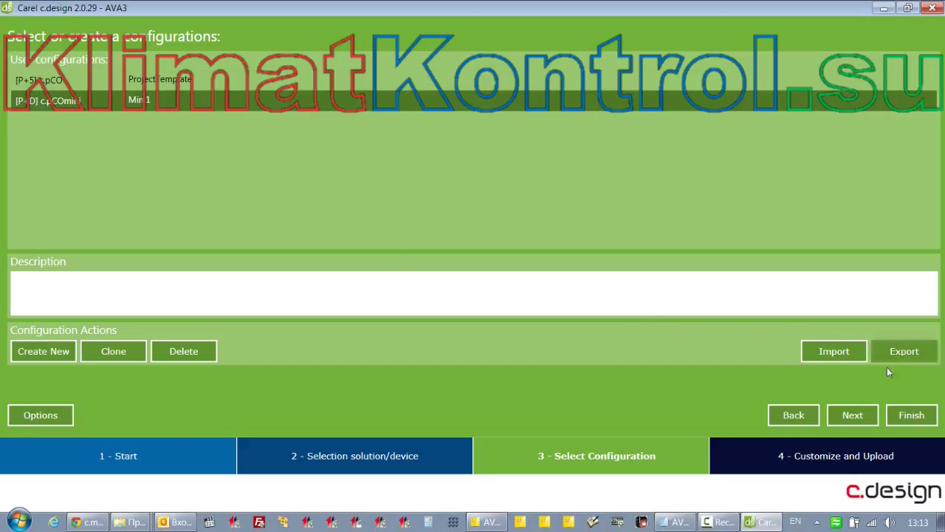
Advance to the Customize and Upload step and check the Basic model's ports in the Protocol Editor
left_click(850, 415)
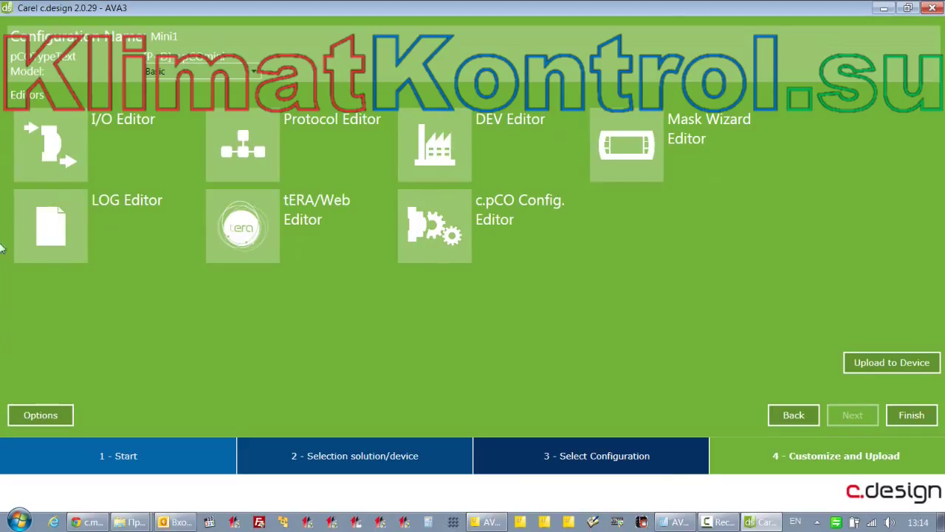
left_click(194, 71)
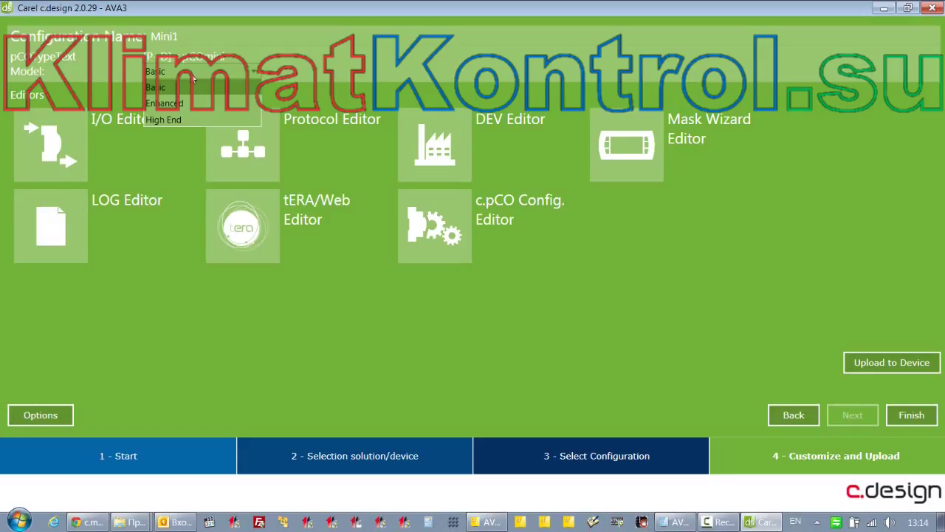
left_click(173, 118)
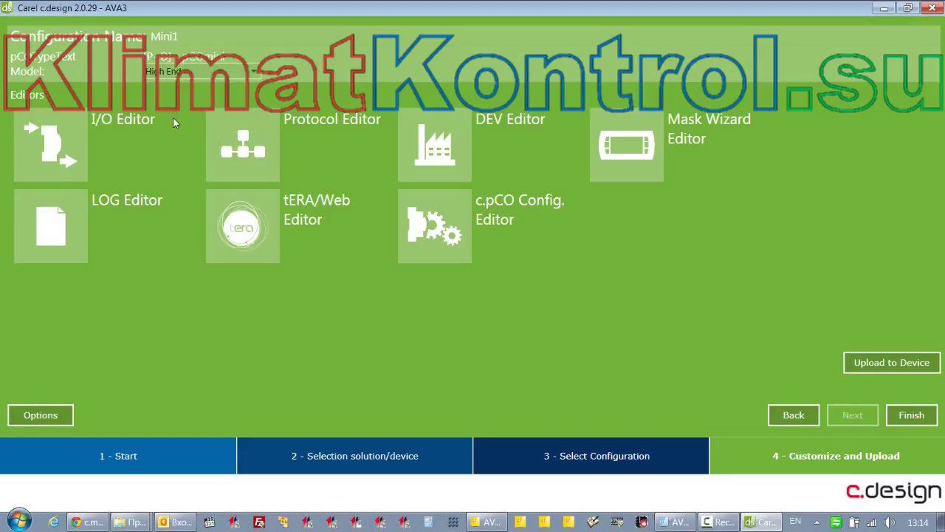
left_click(211, 72)
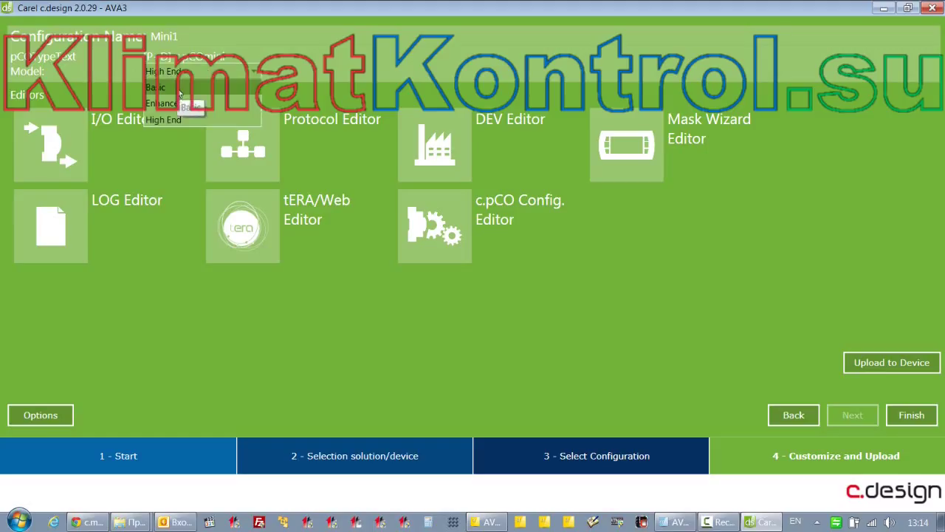
left_click(179, 89)
left_click(279, 157)
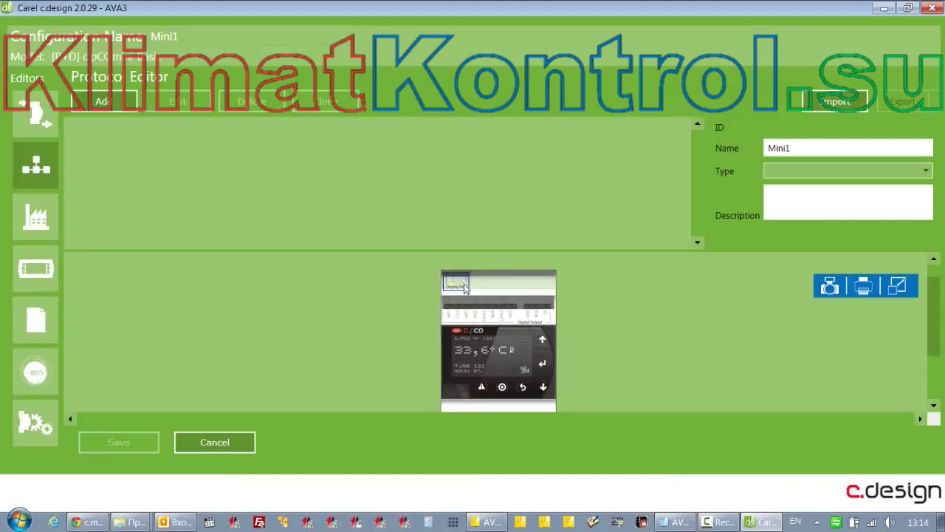
left_click(215, 441)
Compare the Enhanced model's ports, then settle on the High End model and review its ports
left_click(211, 72)
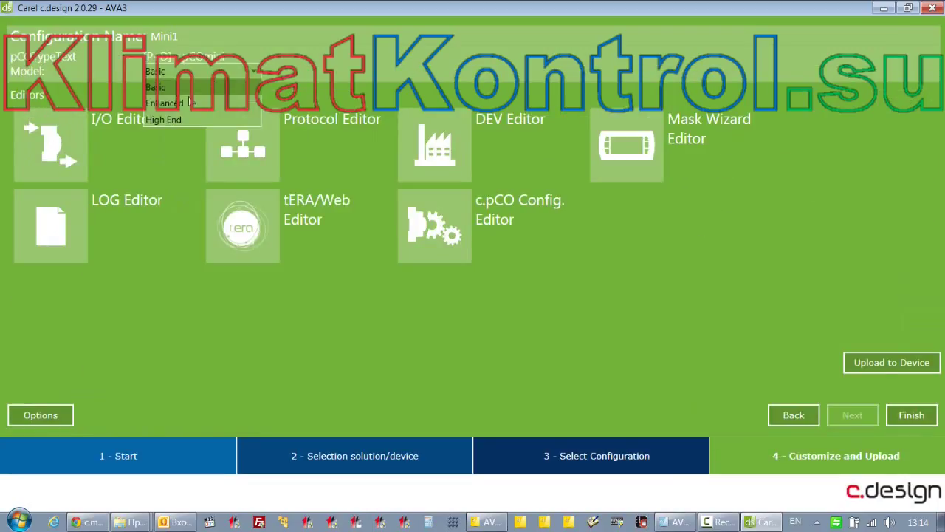
left_click(185, 103)
left_click(254, 146)
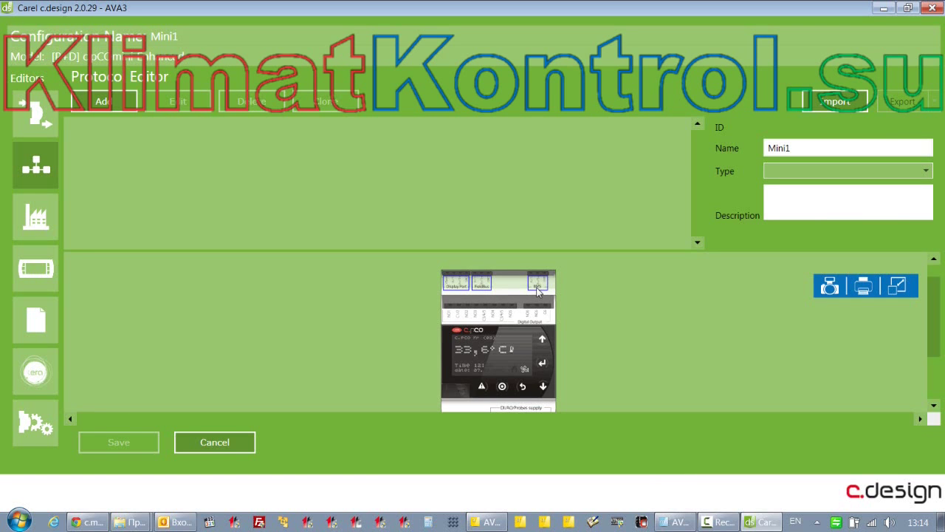
left_click(209, 440)
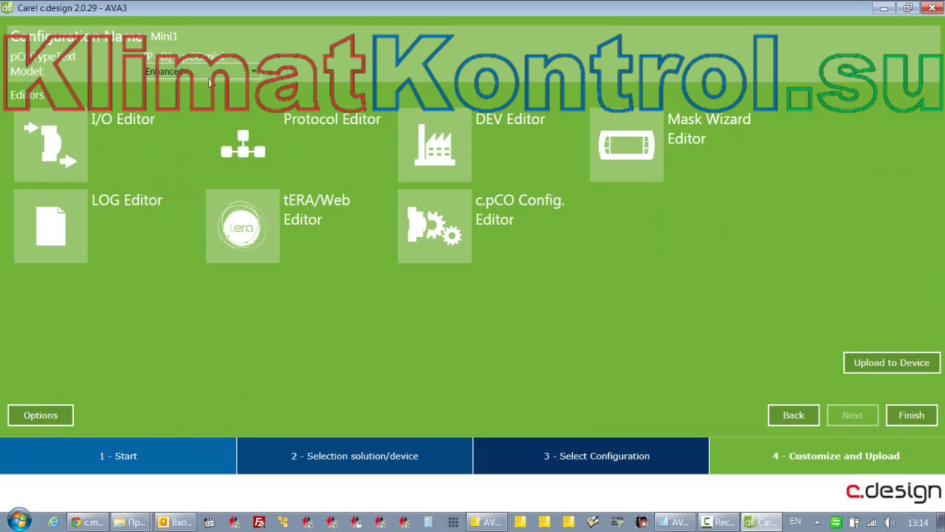
left_click(205, 79)
left_click(186, 120)
left_click(253, 145)
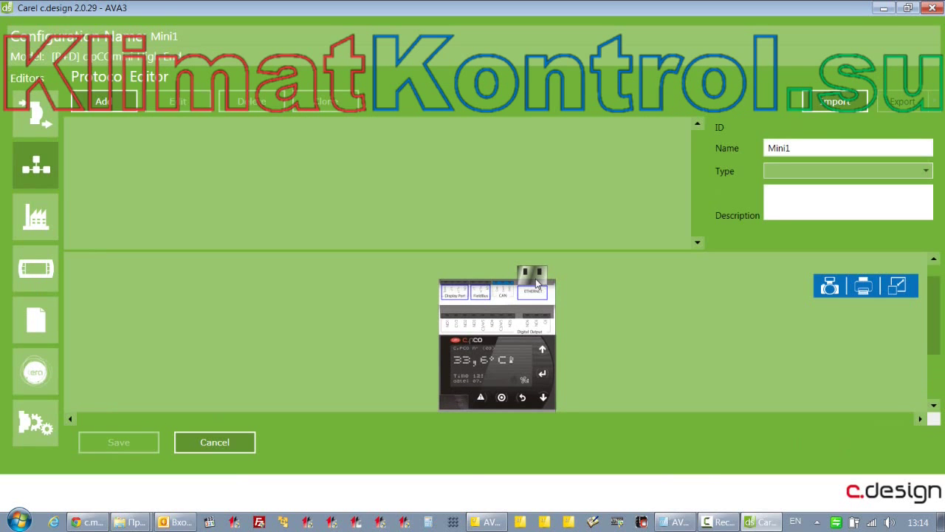
left_click(207, 443)
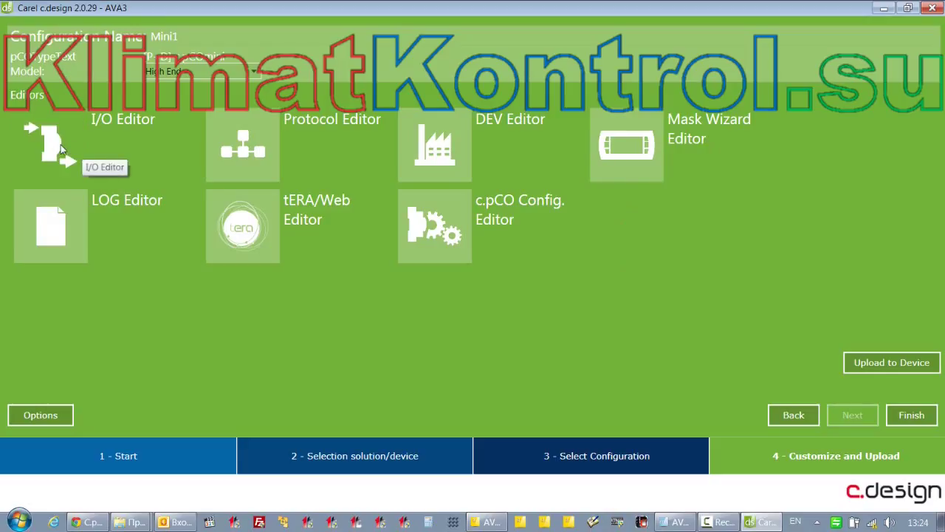
Open the I/O Editor for Mini1 and look over the controller's terminals
left_click(63, 147)
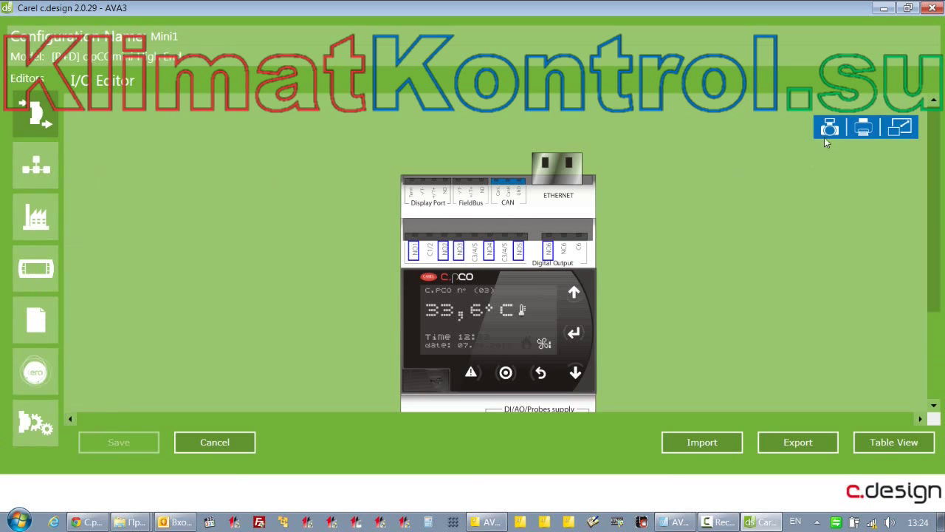
scroll(937, 206, "down", 3)
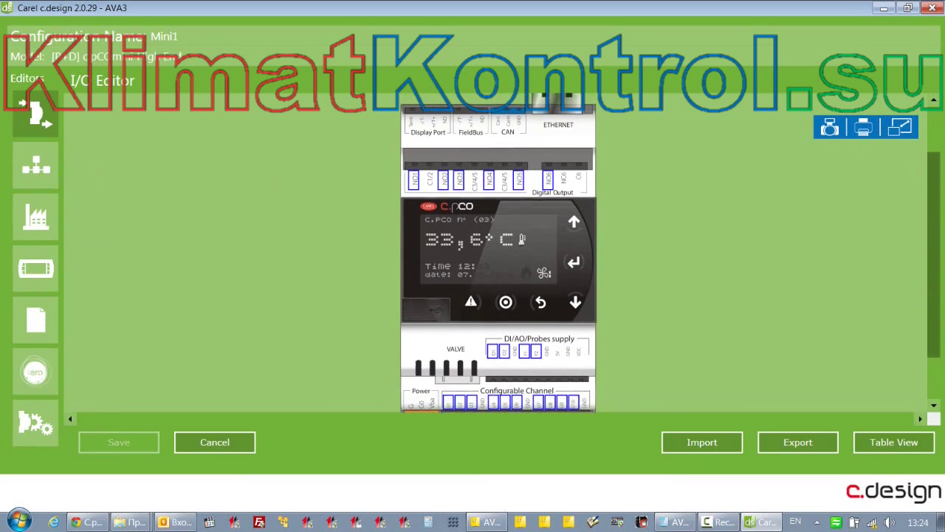
scroll(943, 235, "up", 1)
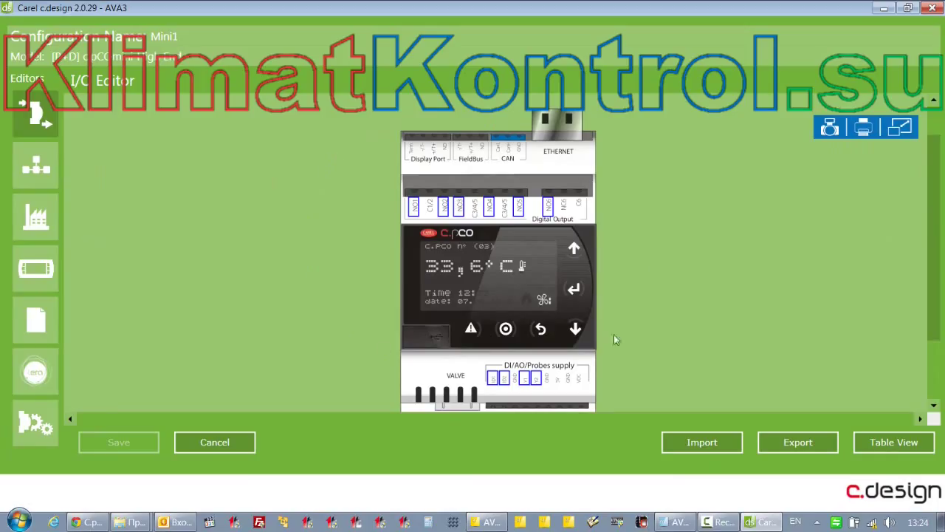
scroll(935, 251, "down", 1)
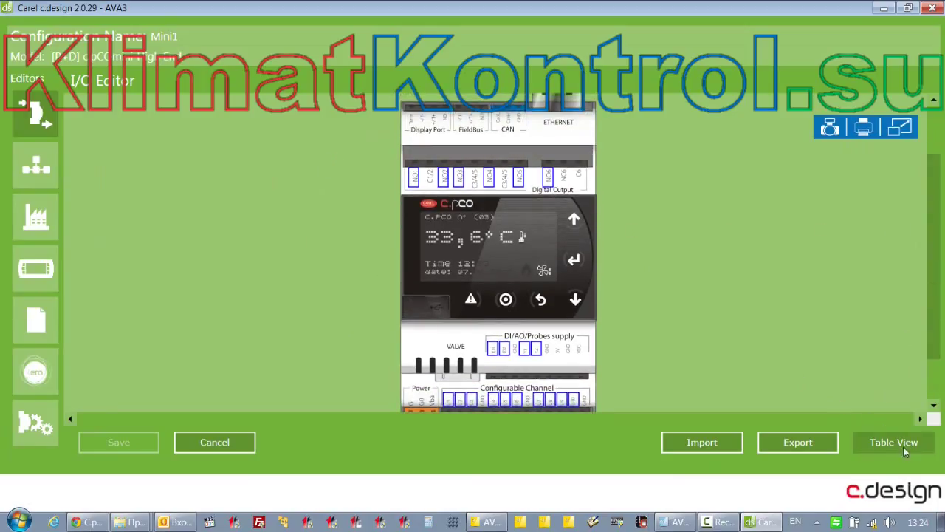
Review the channels in Table View, then return to Design View
left_click(905, 441)
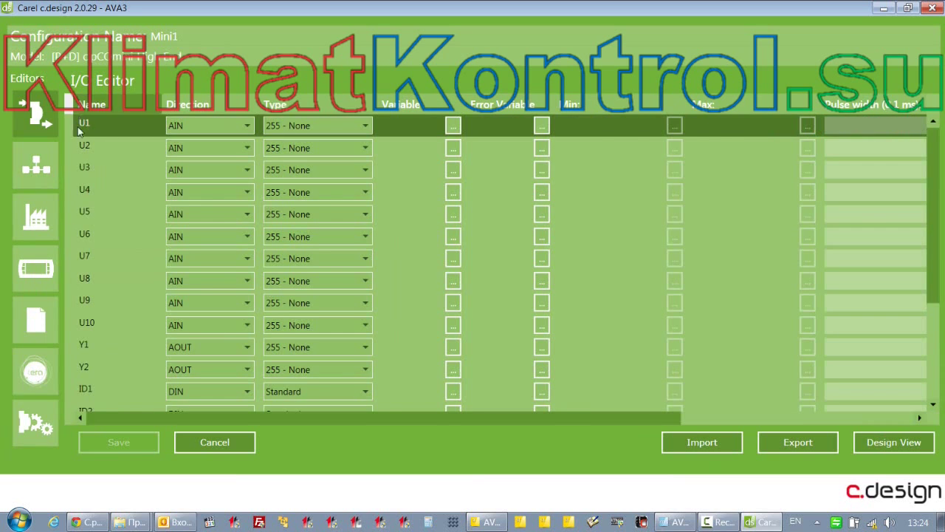
scroll(103, 333, "down", 3)
scroll(105, 336, "up", 3)
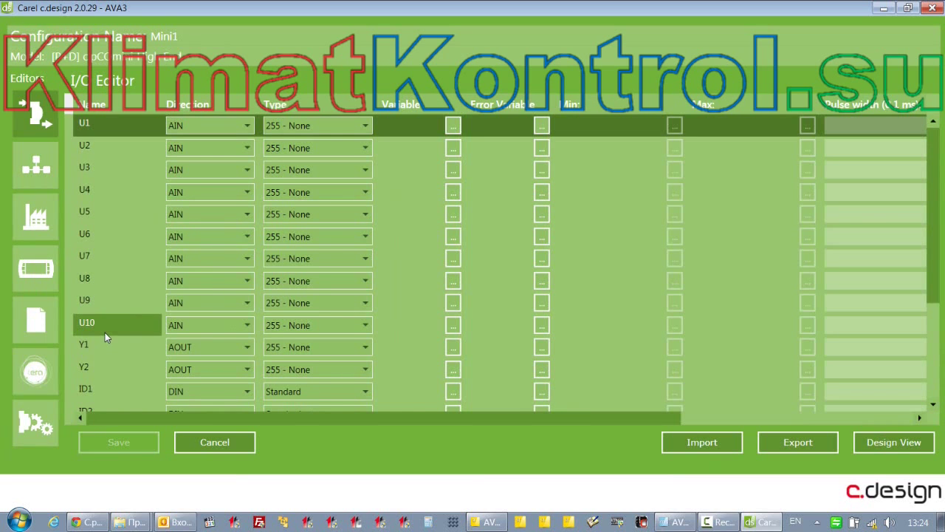
scroll(110, 325, "down", 3)
scroll(191, 281, "up", 3)
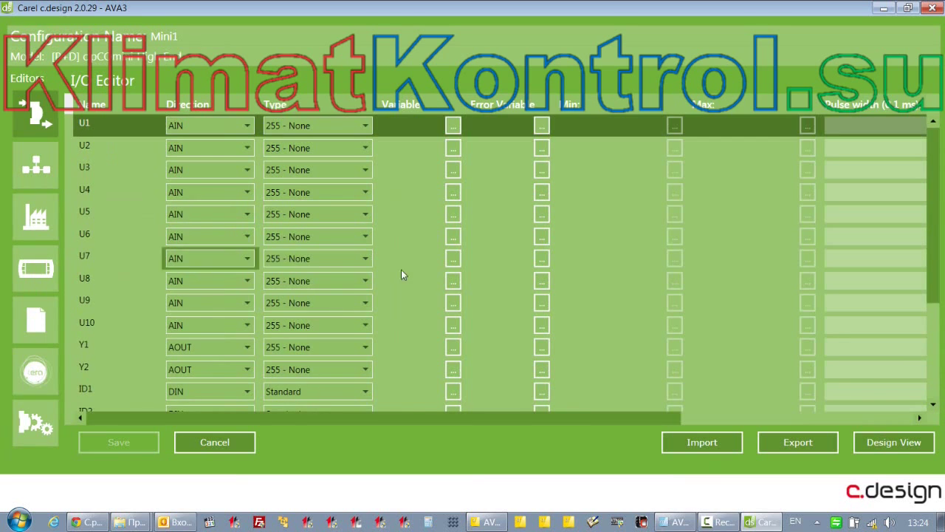
left_click(886, 446)
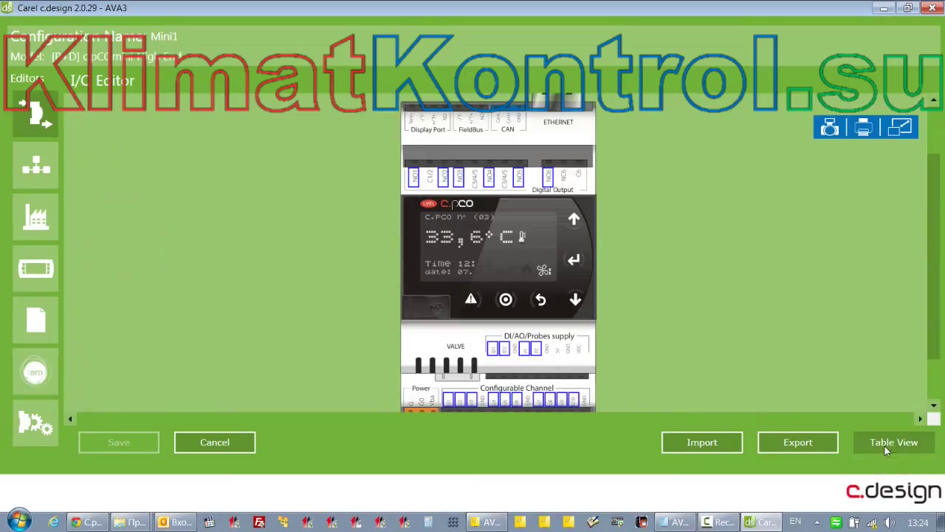
scroll(842, 414, "down", 2)
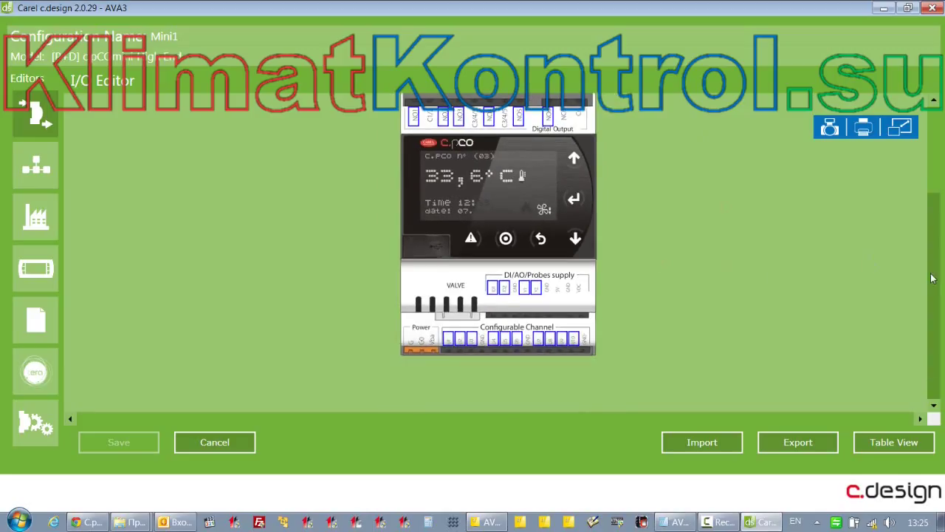
left_click_drag(936, 269, 935, 259)
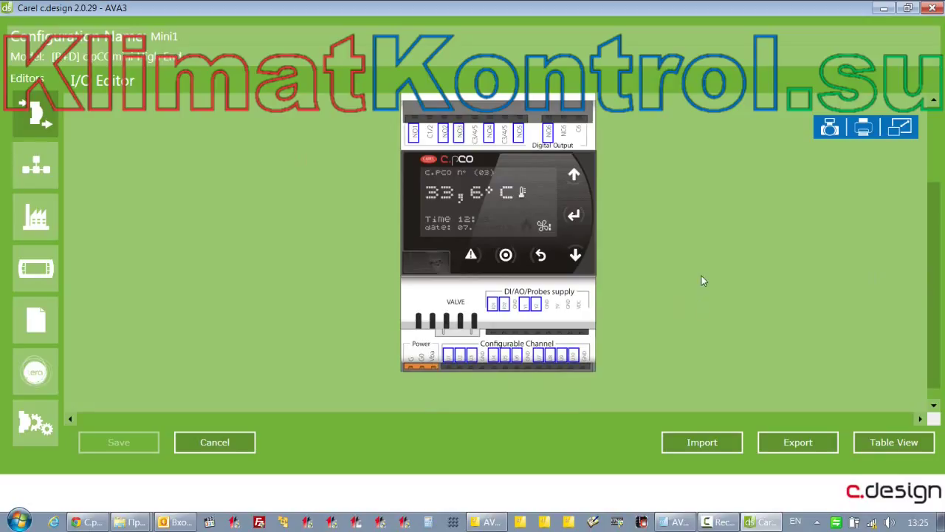
Open terminal U1's settings and keep its channel direction at 0 - AIN
mouse_move(450, 360)
double_click(449, 358)
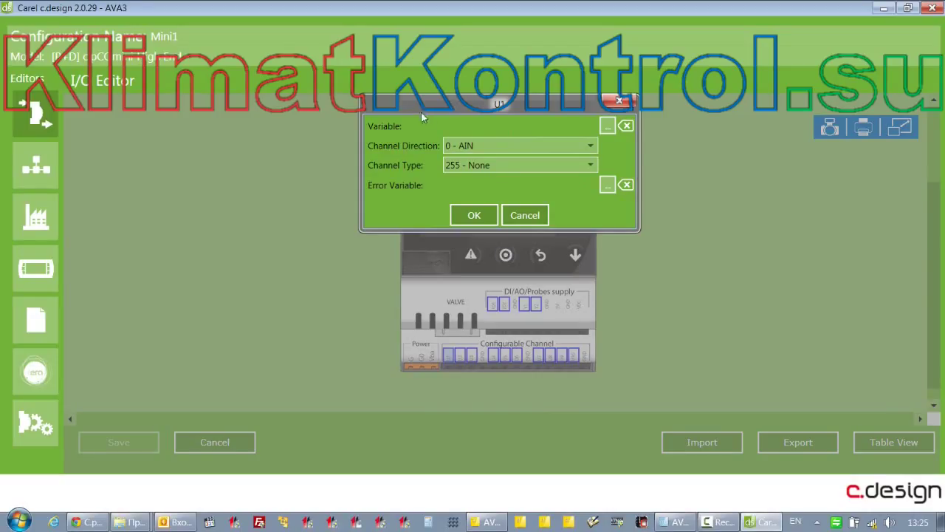
left_click(487, 150)
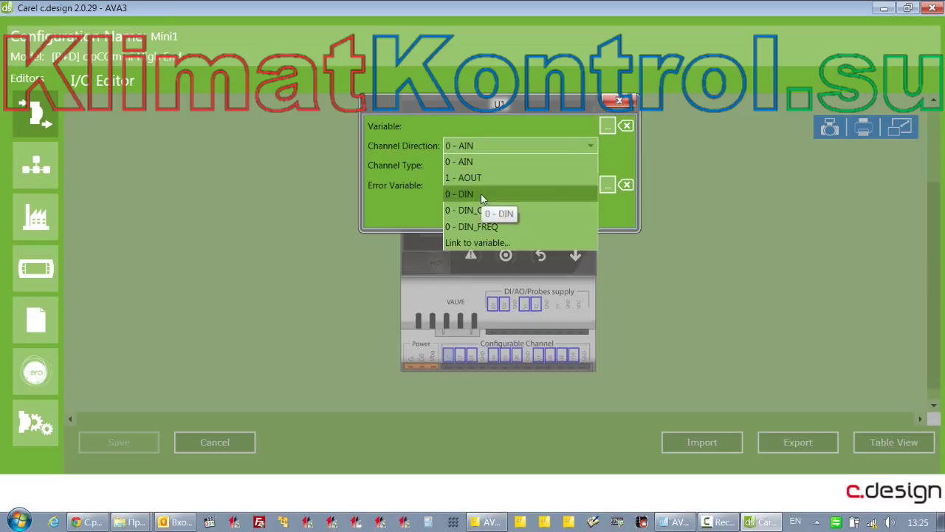
left_click(475, 161)
left_click(487, 148)
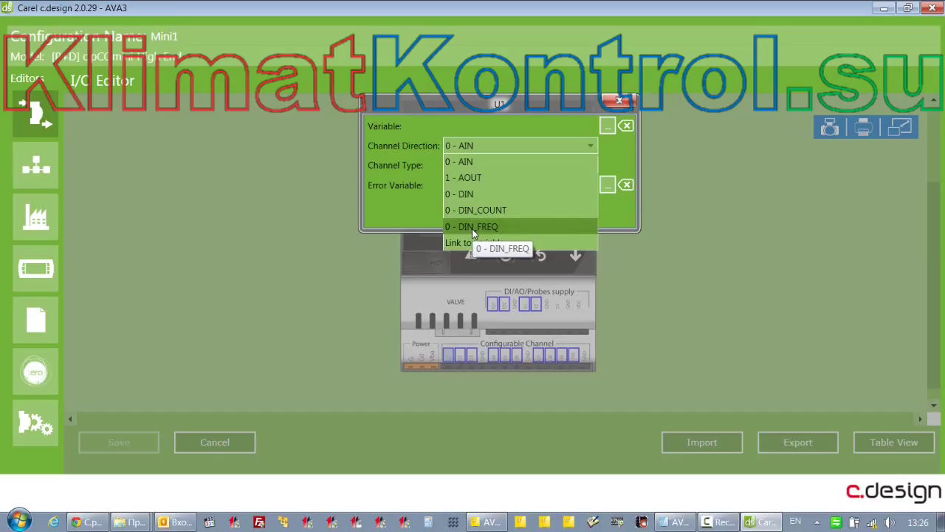
left_click(465, 163)
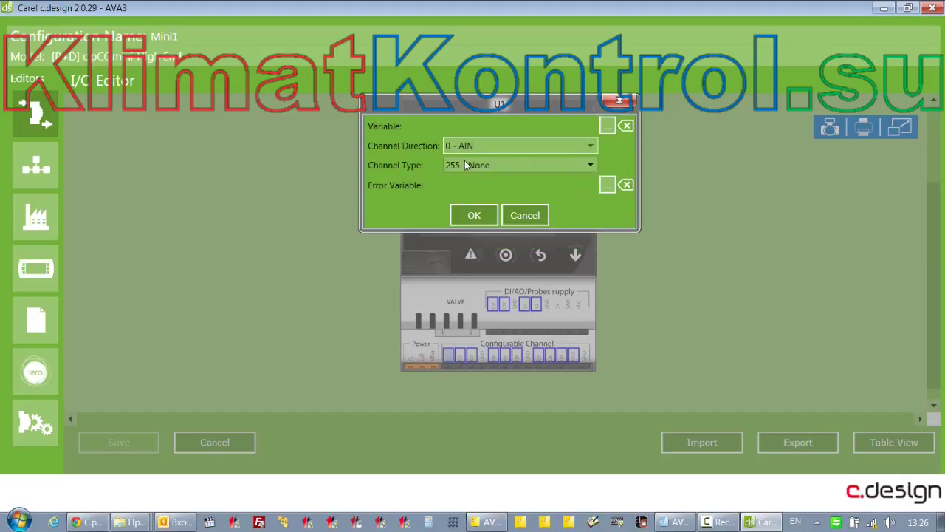
Link variable SaTemp to U1 with channel type 0 - Carel NTC and apply
left_click(607, 126)
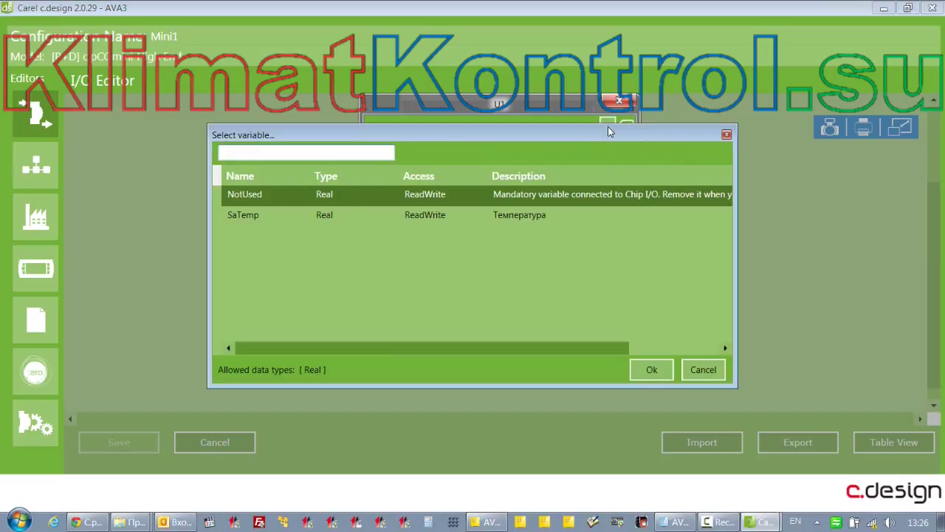
left_click(249, 217)
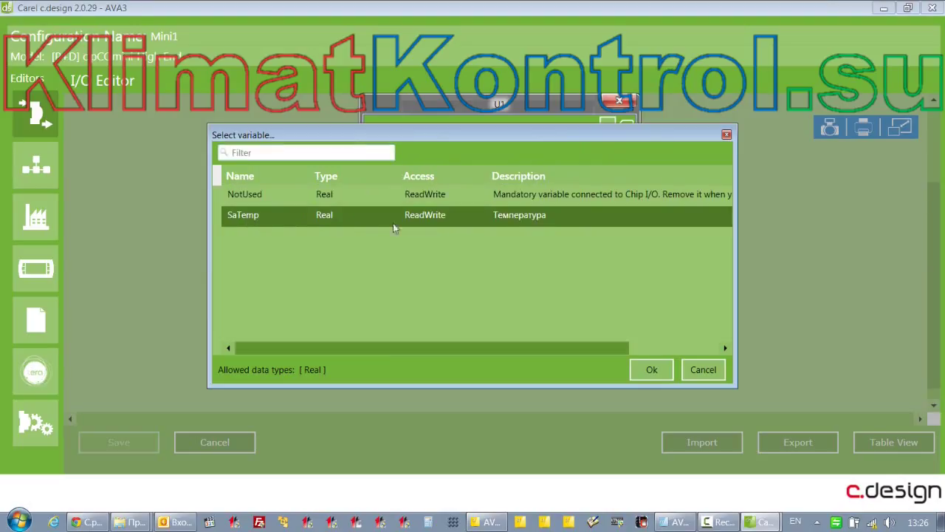
left_click(644, 370)
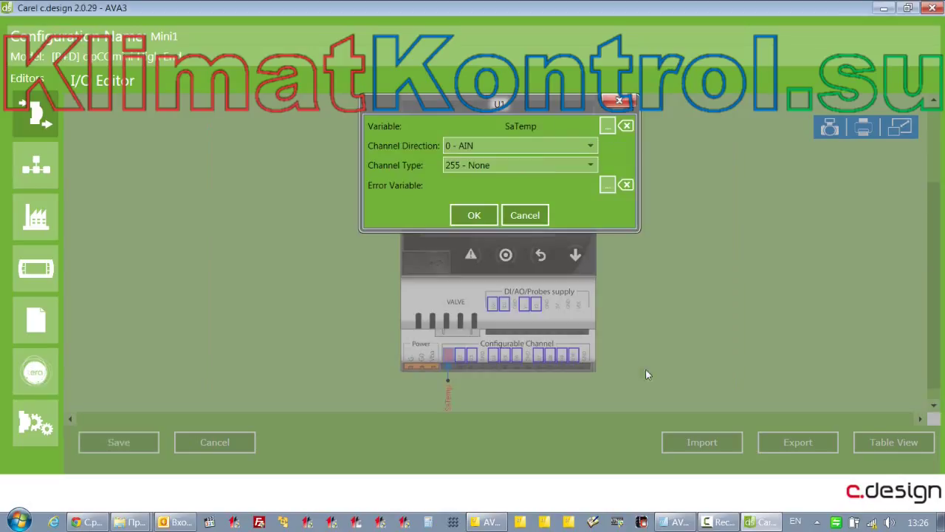
left_click(548, 165)
left_click(493, 198)
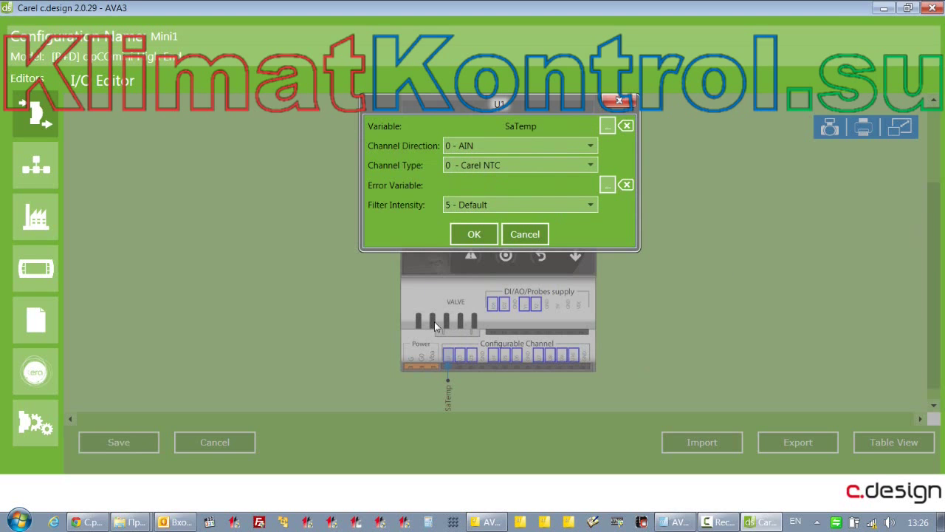
left_click(466, 235)
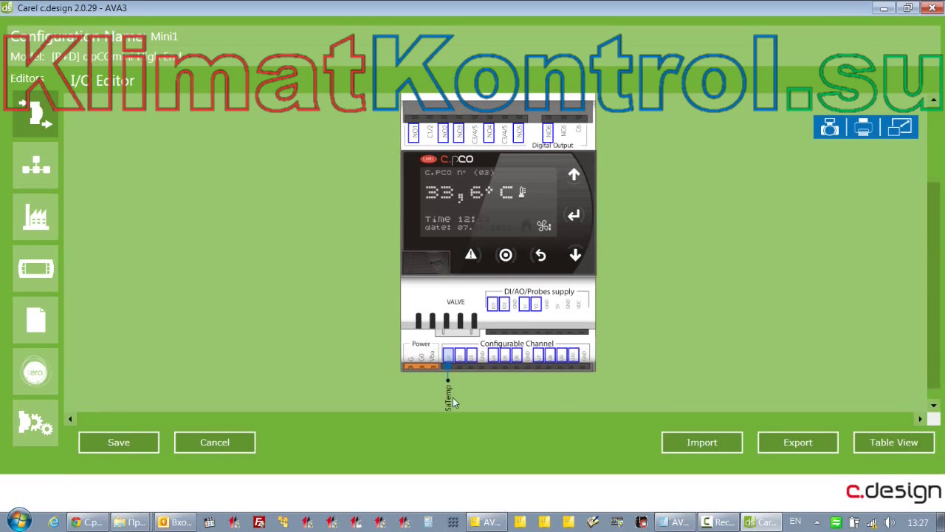
Set Sens_Alm as U1's error variable
double_click(453, 357)
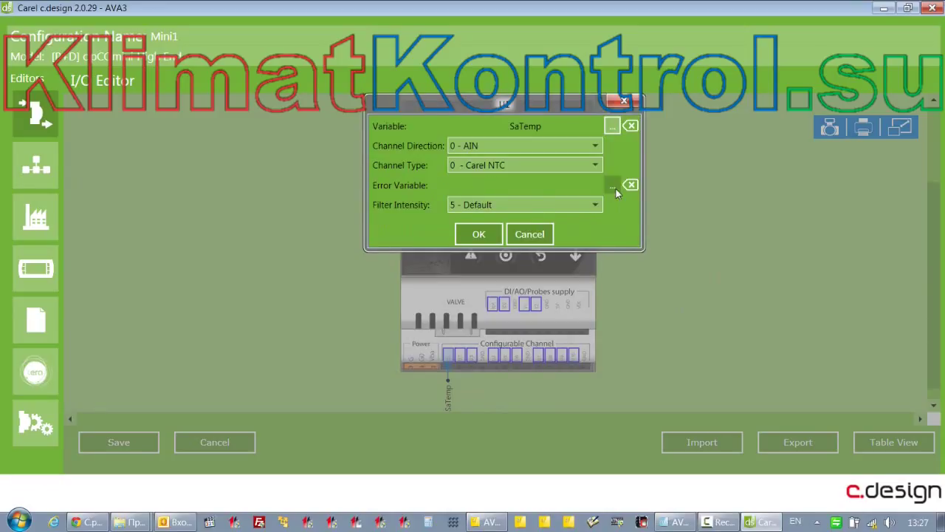
left_click(613, 185)
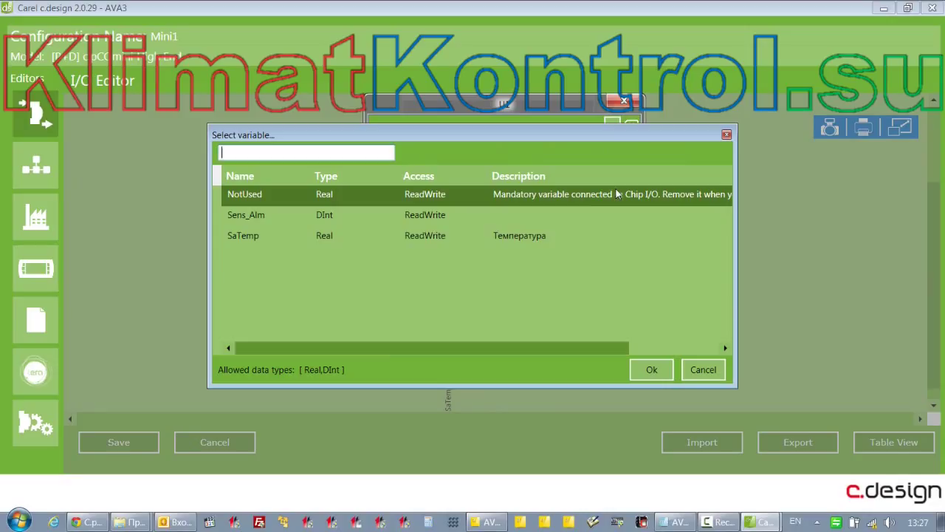
left_click(255, 216)
left_click(652, 370)
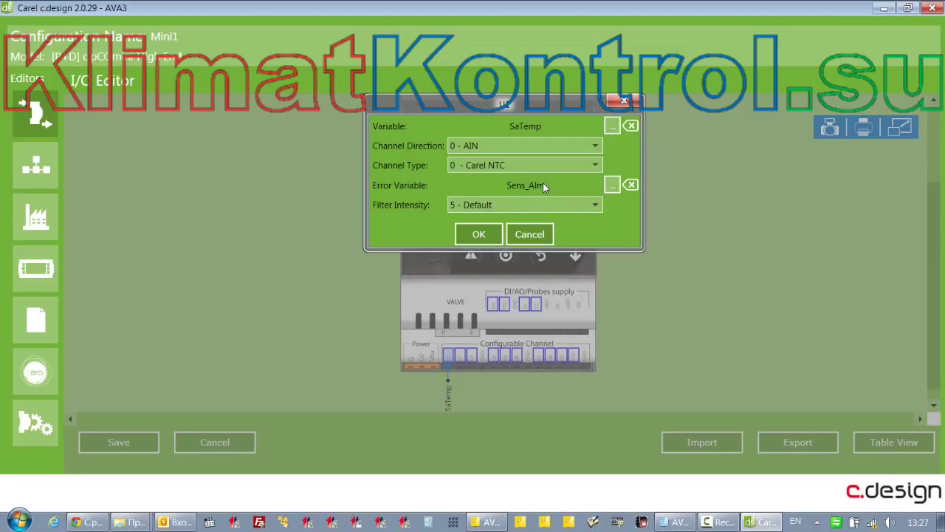
Read the Error Variable probe error codes on the 'Configure fixed universal inputs/outputs' help page
key("F1")
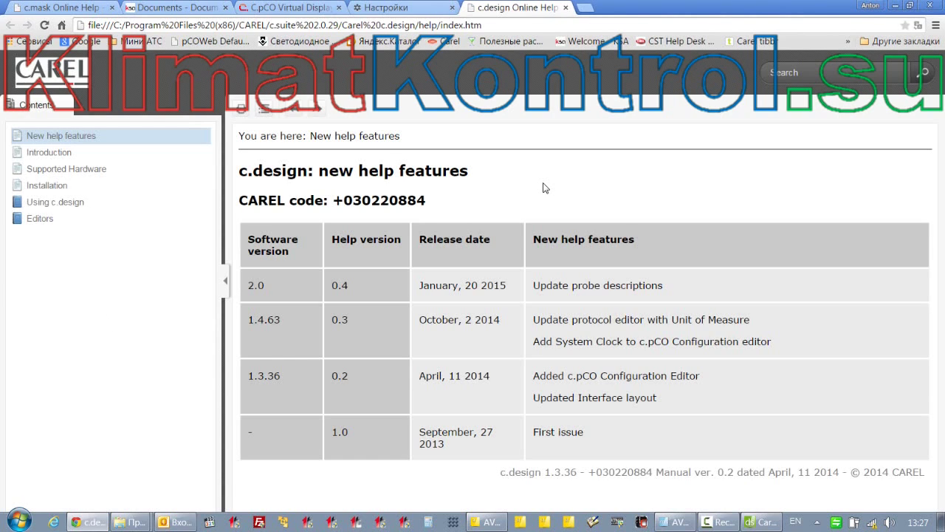
left_click(40, 218)
left_click(59, 235)
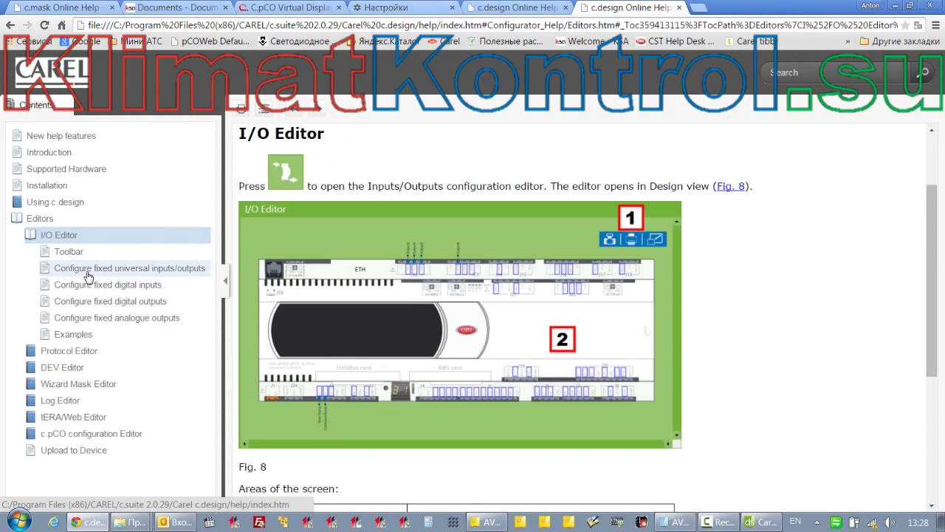
left_click(86, 271)
scroll(571, 356, "down", 8)
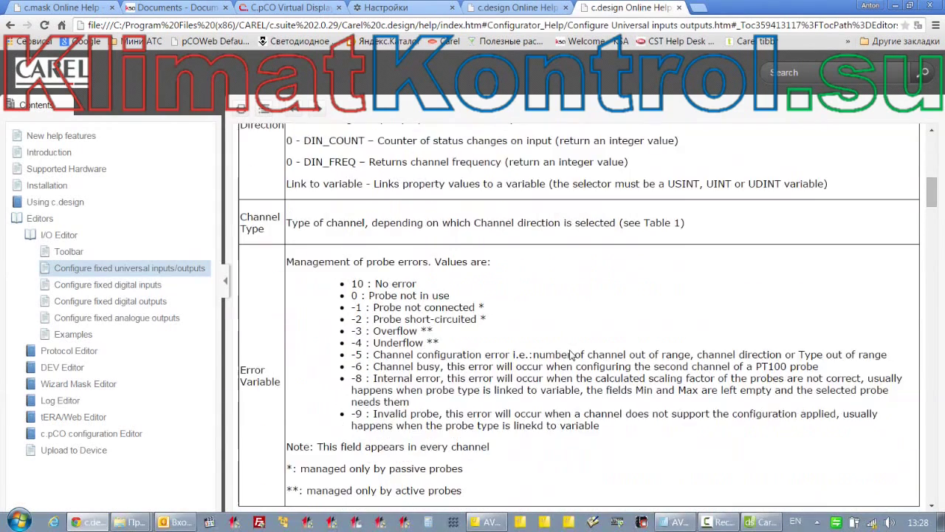
scroll(571, 355, "down", 3)
left_click_drag(352, 165, 844, 272)
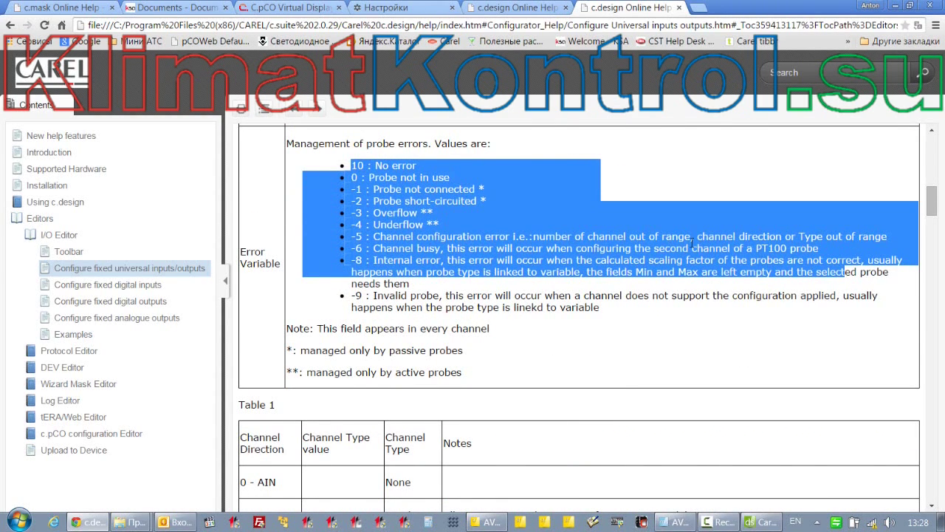
left_click(632, 222)
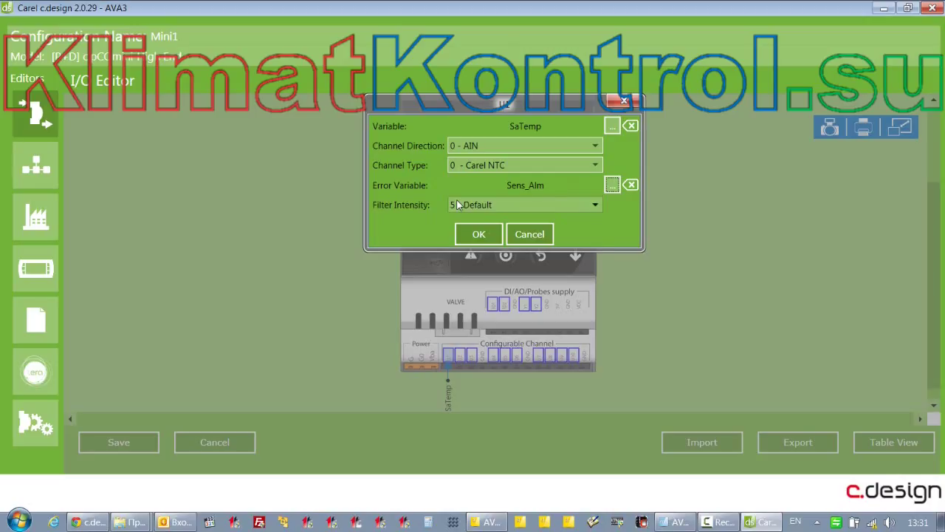
Leave U1's filter intensity at 5 - Default and apply the channel settings
left_click(458, 205)
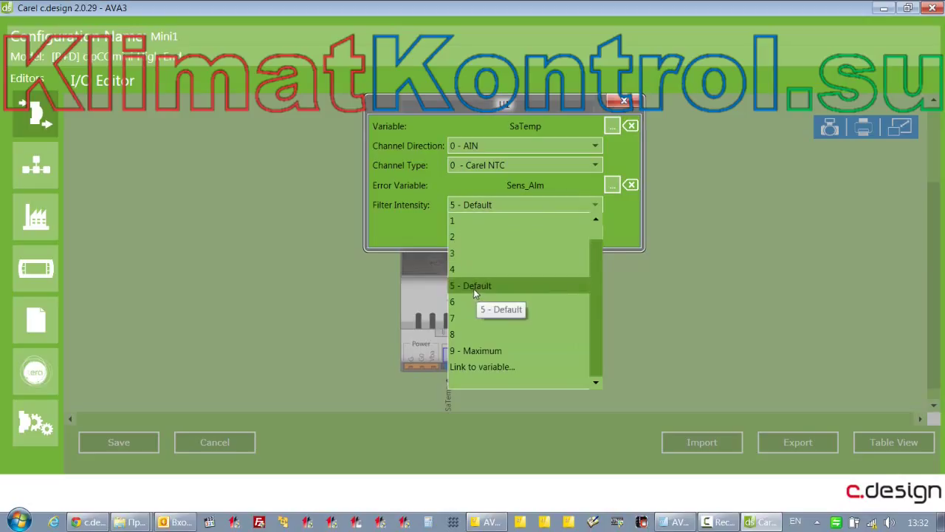
left_click(622, 229)
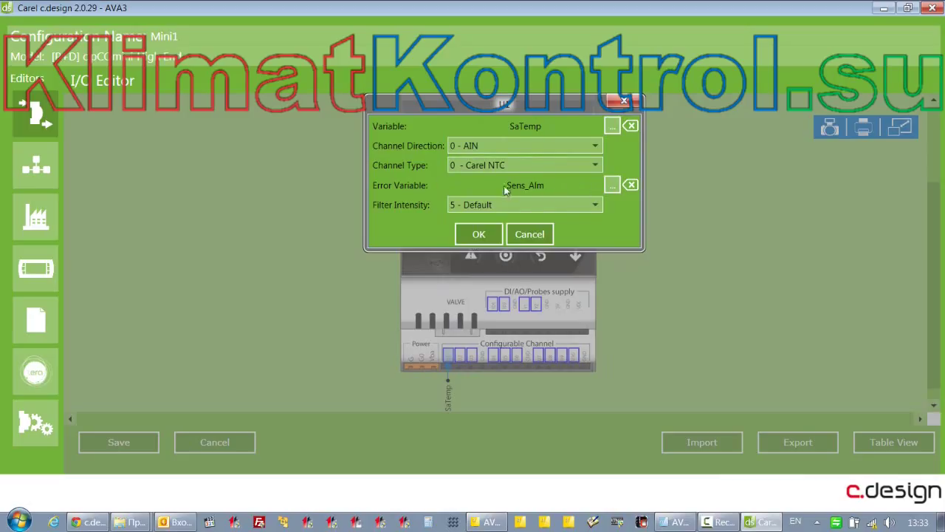
left_click(478, 235)
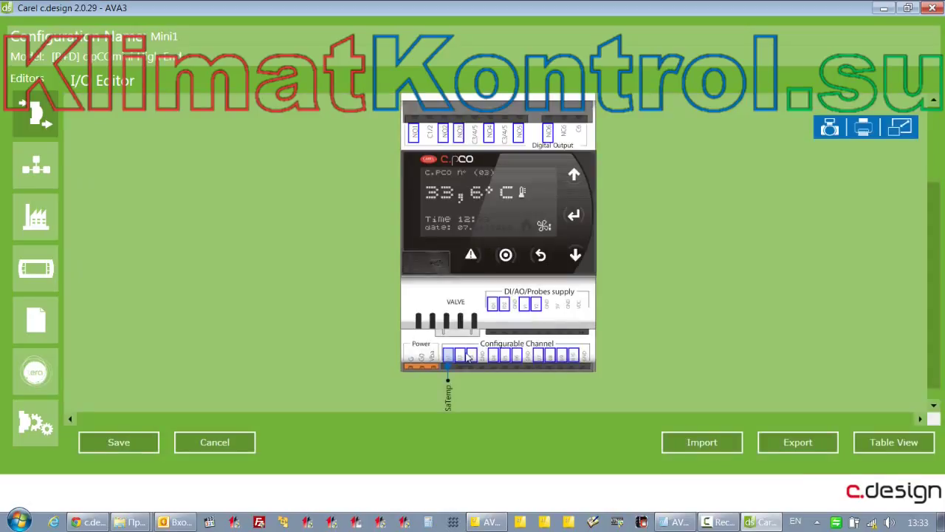
Reopen U1's settings, set channel type 2 - 0…1 V, and select the empty Min field
mouse_move(446, 354)
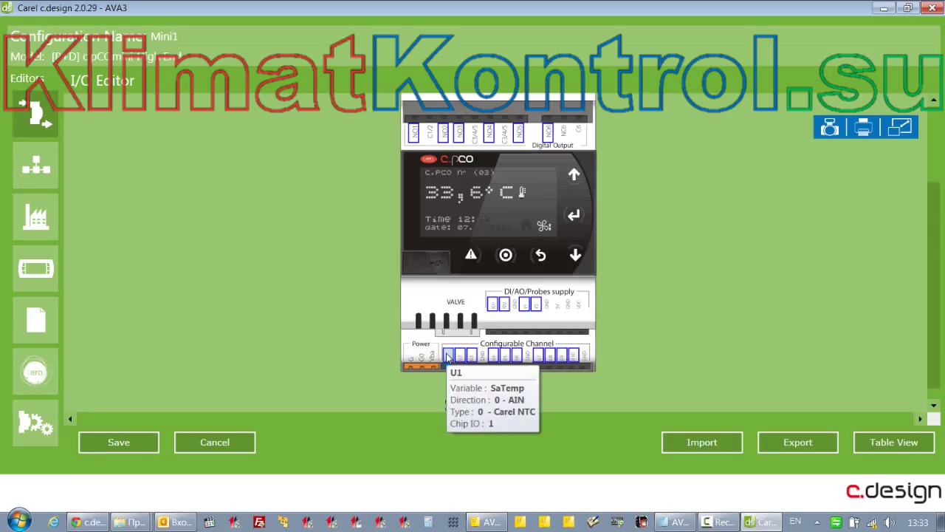
double_click(447, 358)
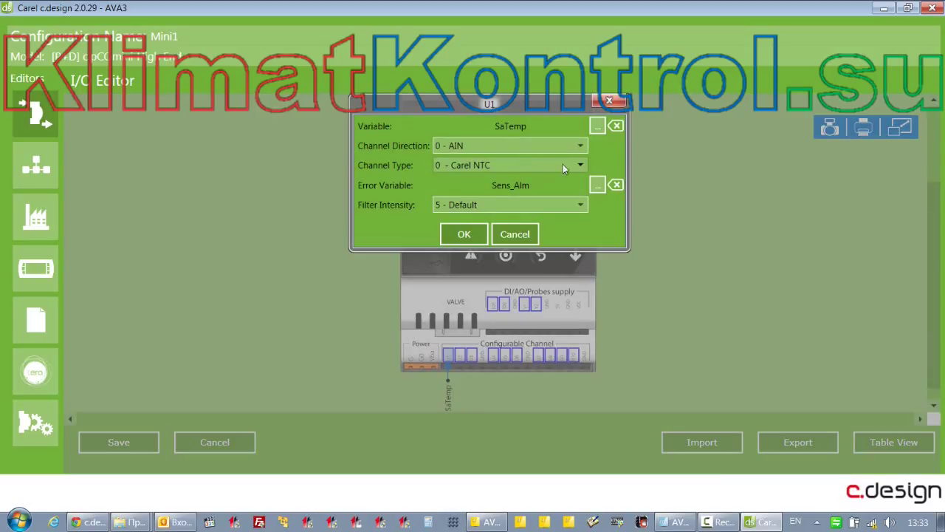
left_click(537, 166)
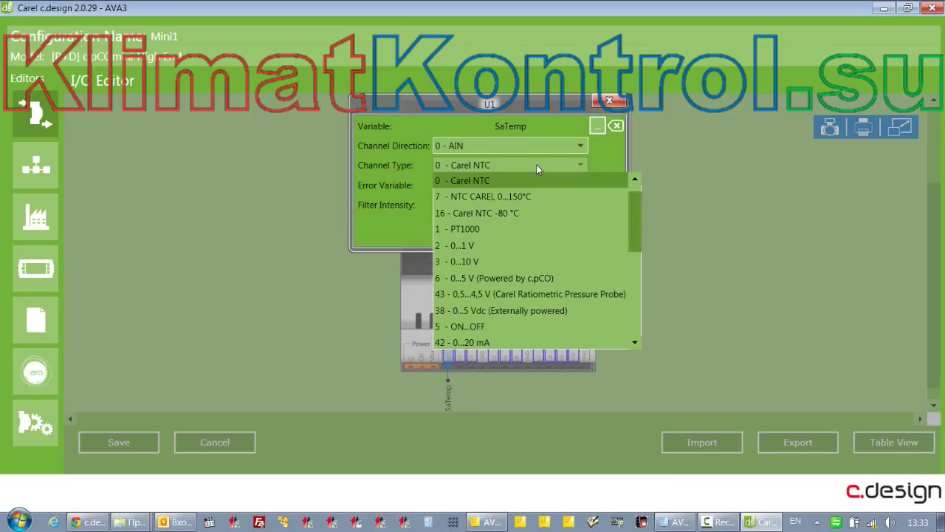
left_click(476, 247)
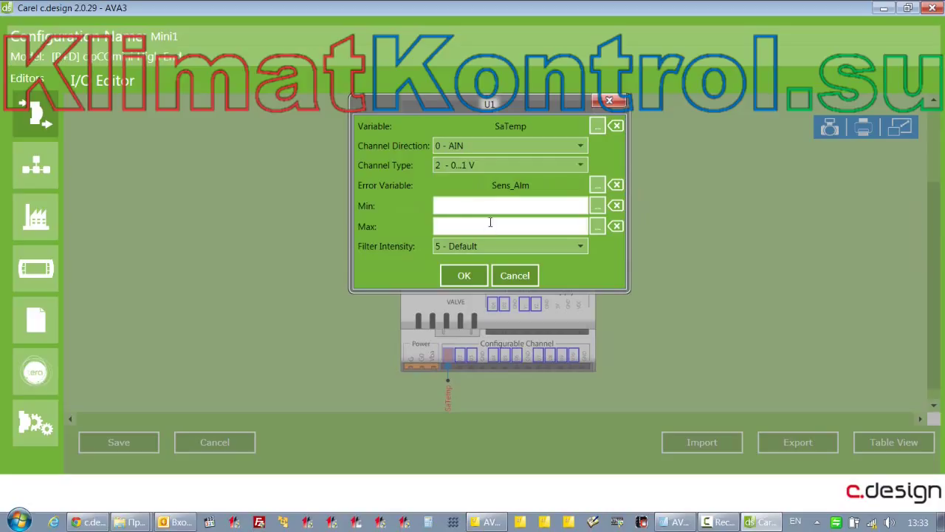
left_click(506, 204)
left_click(512, 206)
left_click(532, 206)
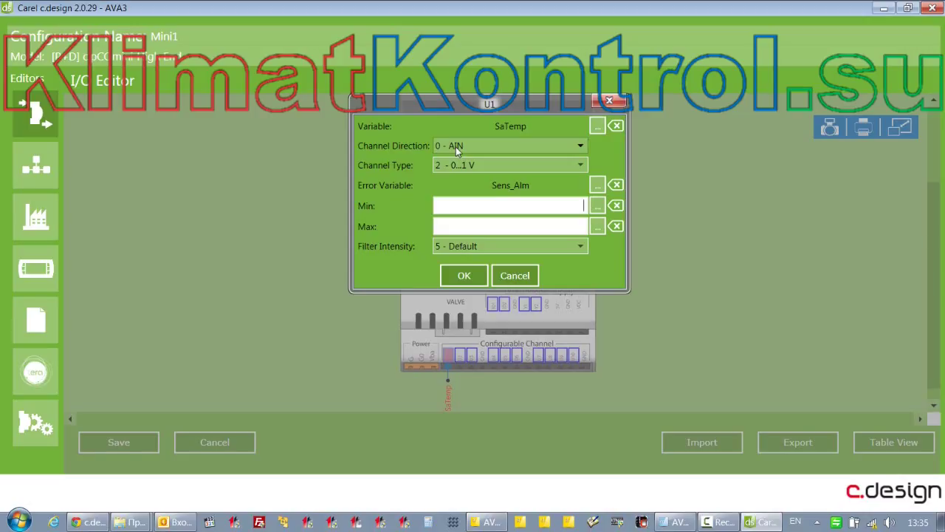
Choose 'Link to variable...' for U1's channel direction, finding no variables available
left_click(456, 147)
left_click(473, 245)
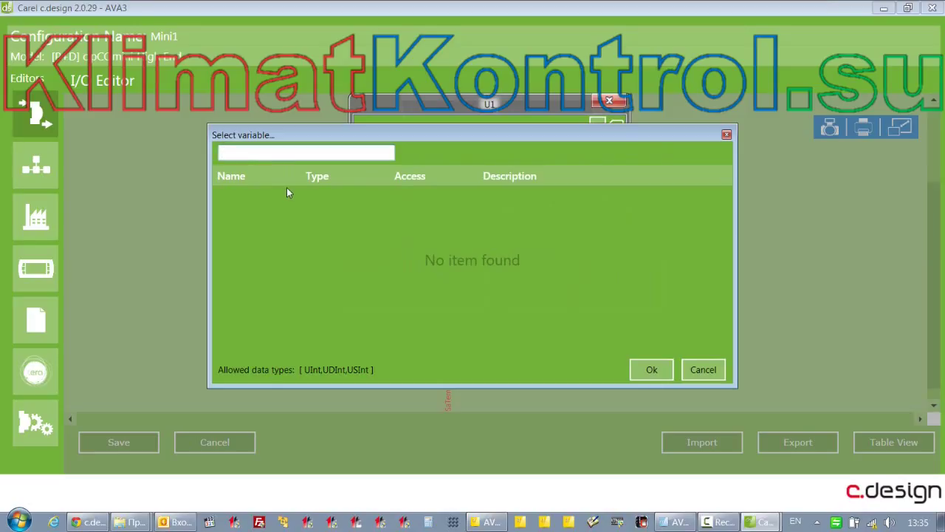
left_click(698, 368)
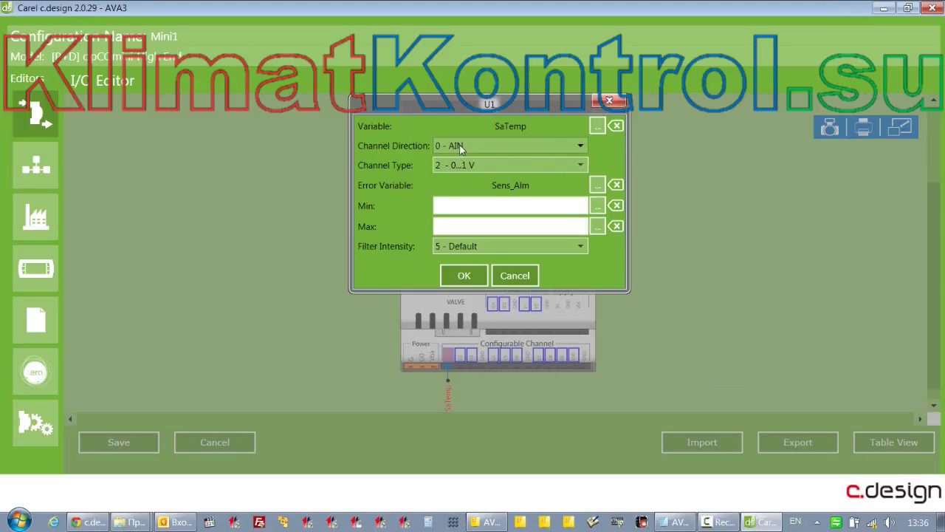
left_click(460, 146)
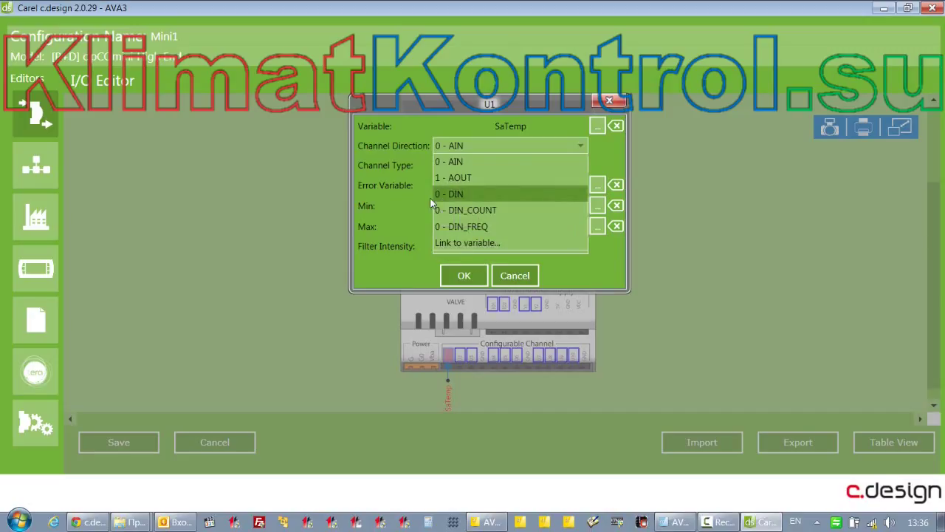
left_click(627, 168)
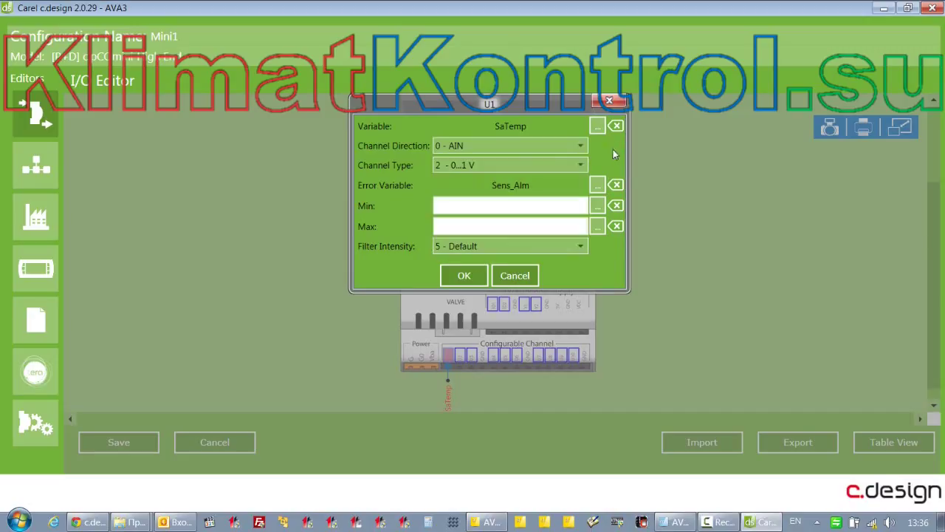
left_click(543, 146)
left_click(468, 242)
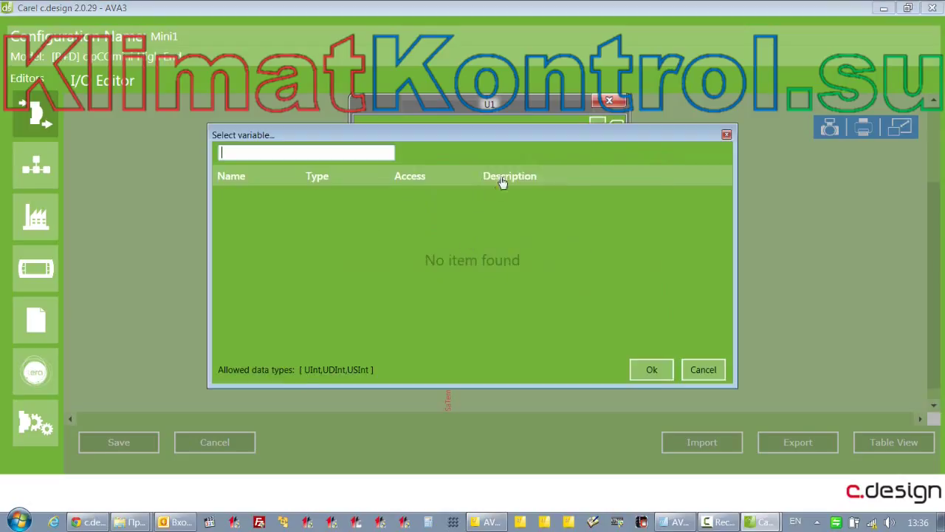
left_click(652, 368)
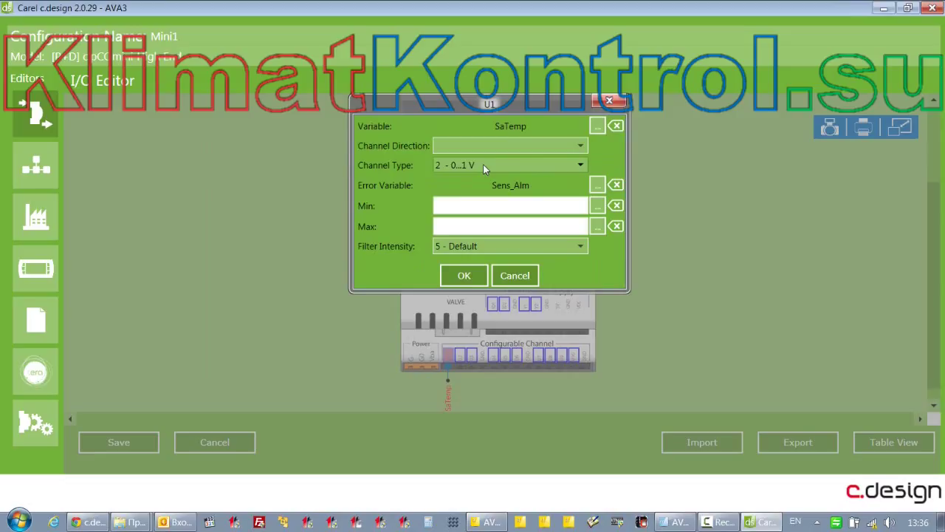
Set U1's channel type to 5 - ON...OFF, then try 'Link to variable...' with no variables listed
left_click(484, 167)
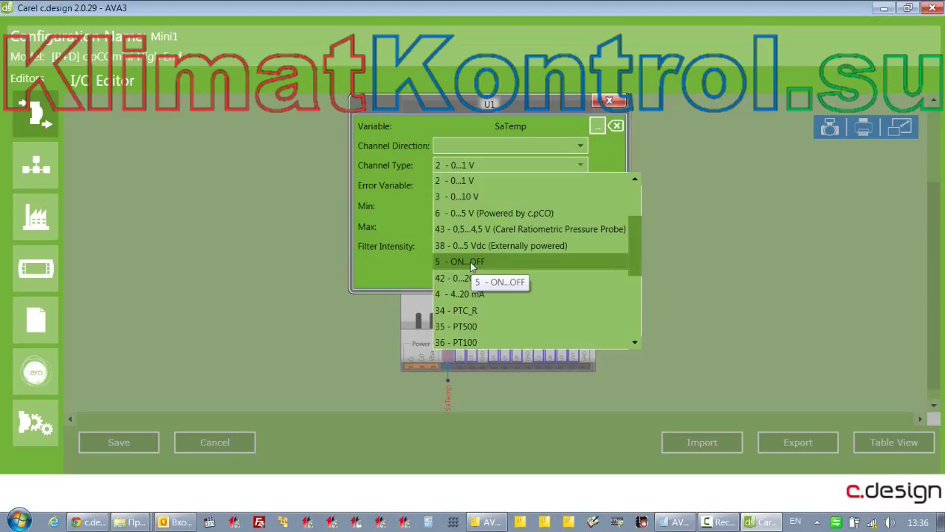
left_click(470, 262)
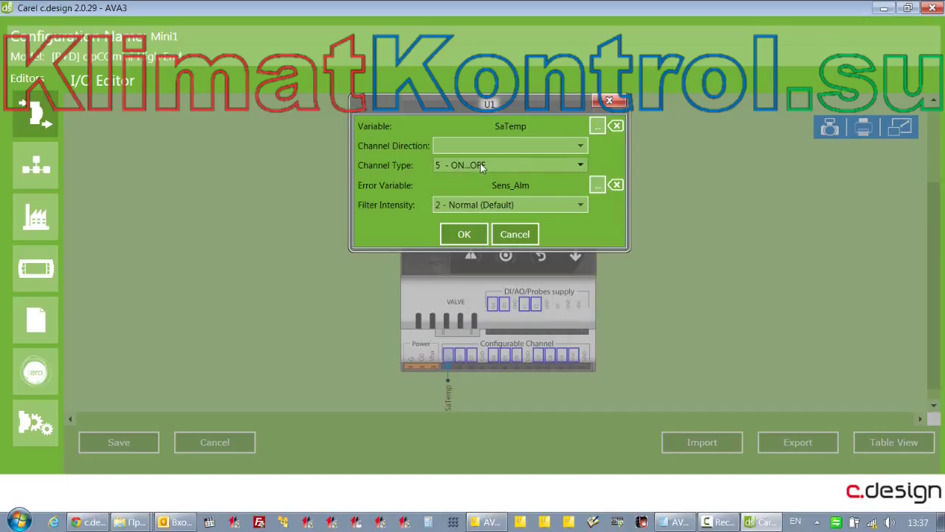
left_click(481, 167)
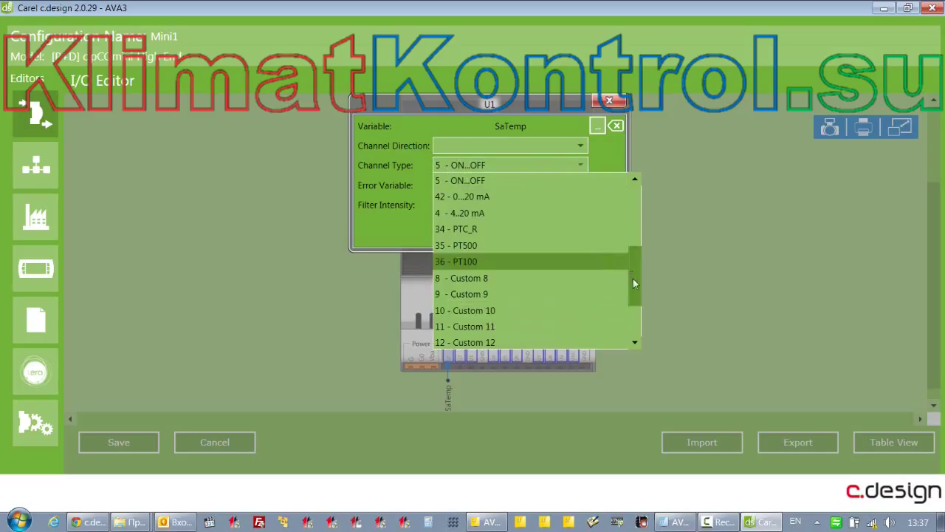
scroll(633, 283, "down", 2)
left_click(458, 327)
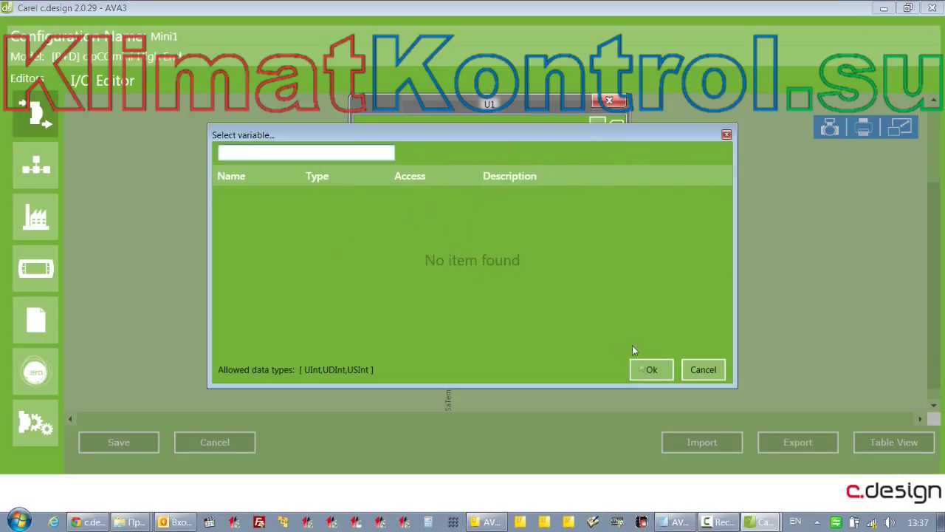
left_click(650, 369)
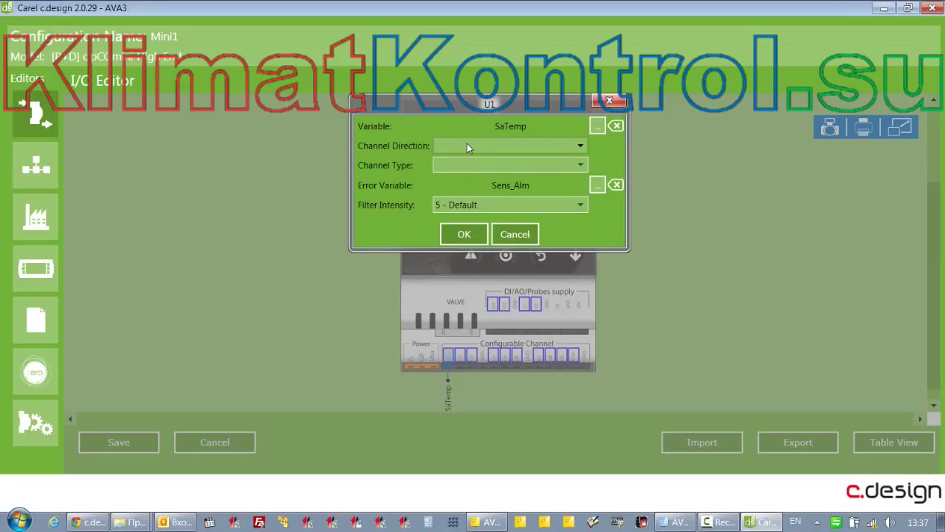
Switch U1's direction to 1 - AOUT and try the 0-10 V and PWM 100 Hz channel types
left_click(467, 146)
left_click(484, 176)
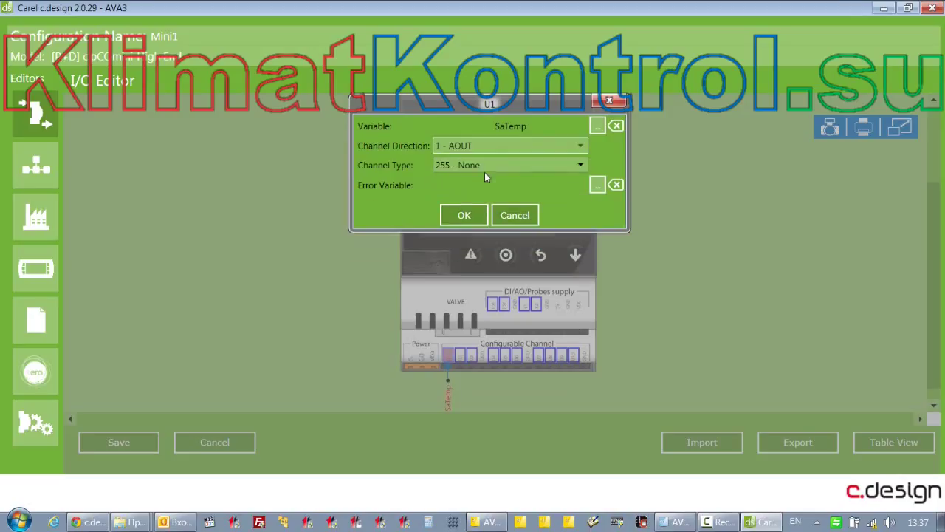
left_click(497, 164)
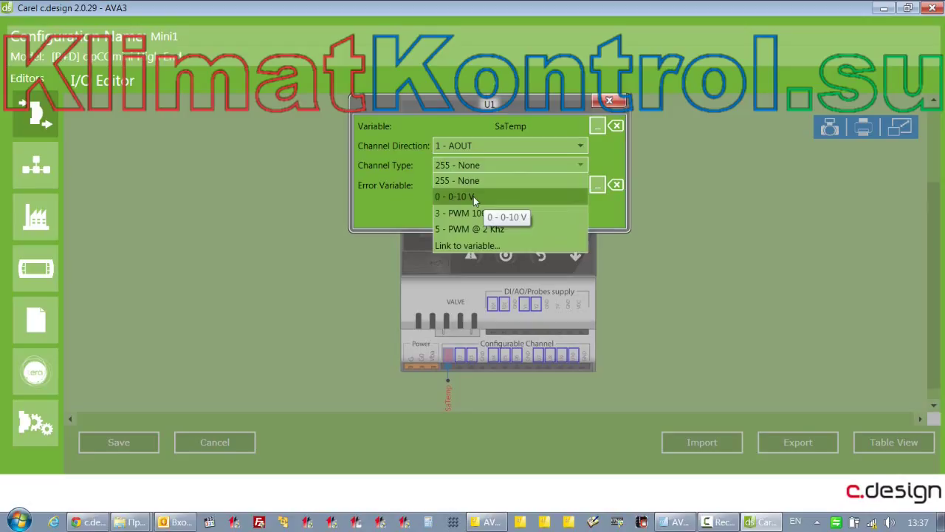
left_click(474, 197)
left_click(488, 164)
left_click(480, 214)
Try PWM @ 2 Khz, then open and dismiss the empty Link to variable picker
left_click(496, 165)
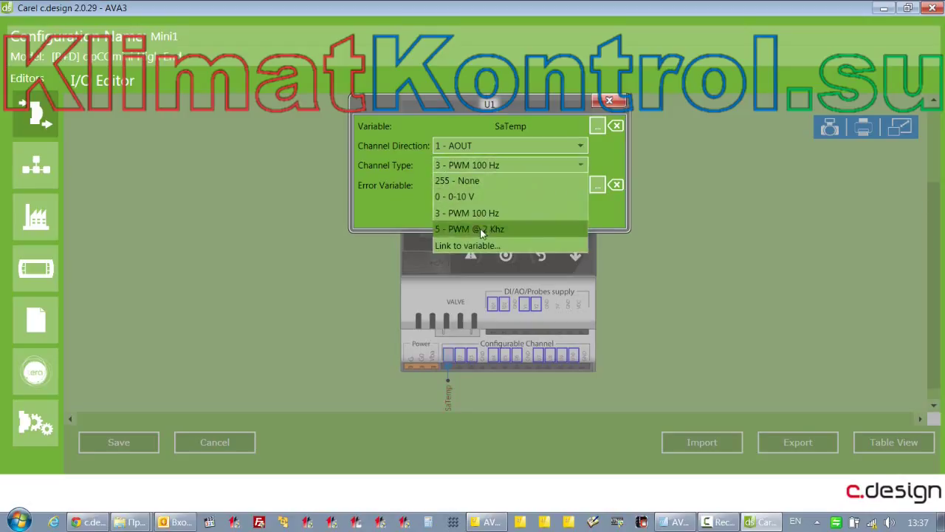
left_click(481, 230)
left_click(487, 166)
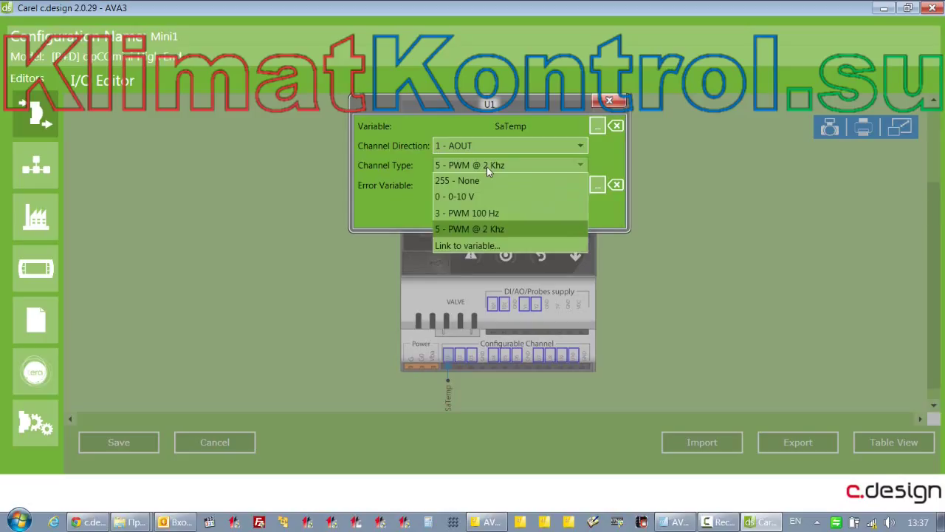
left_click(479, 249)
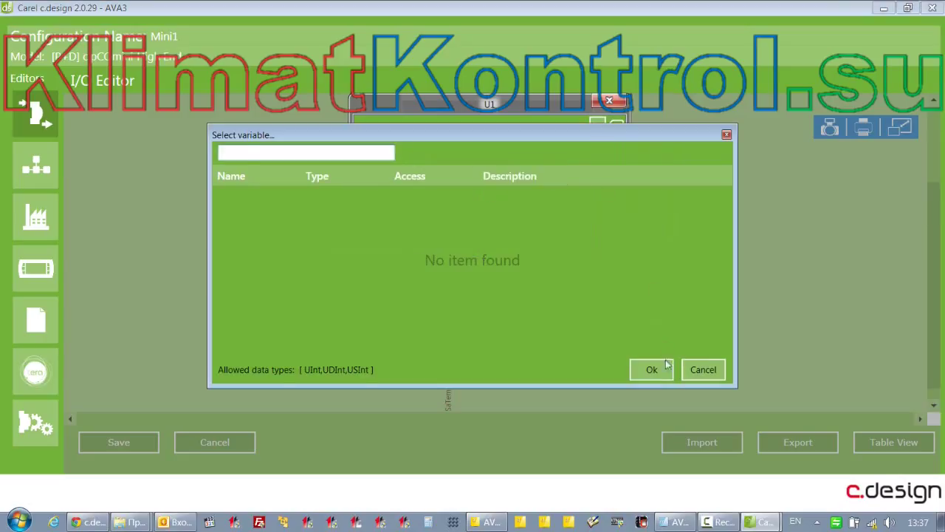
left_click(666, 364)
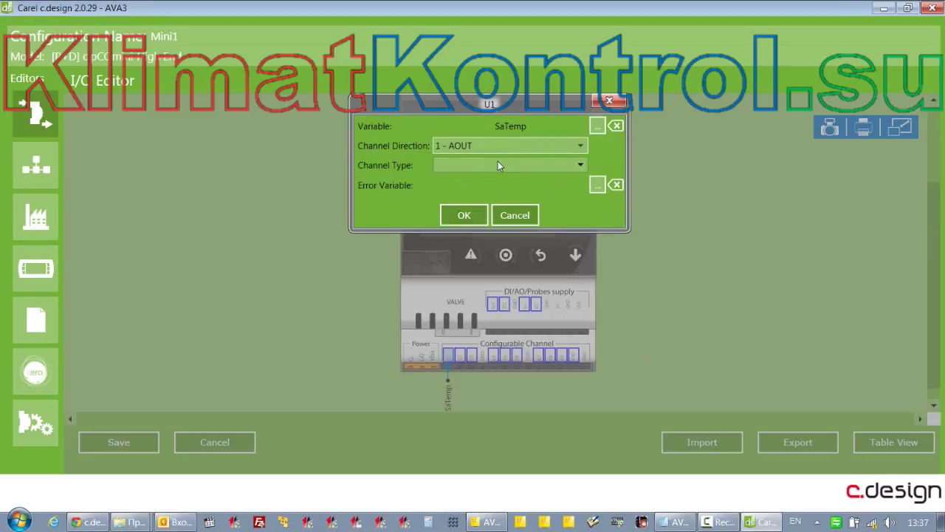
scroll(581, 150, "up", 1)
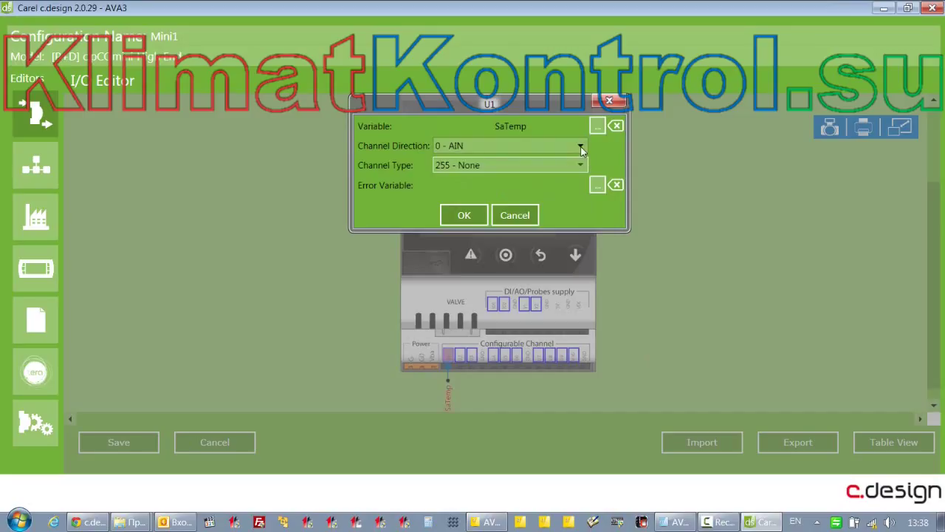
Keep U1 as 0 - AIN and change its type to Carel NTC, then 5 - ON...OFF
left_click(511, 146)
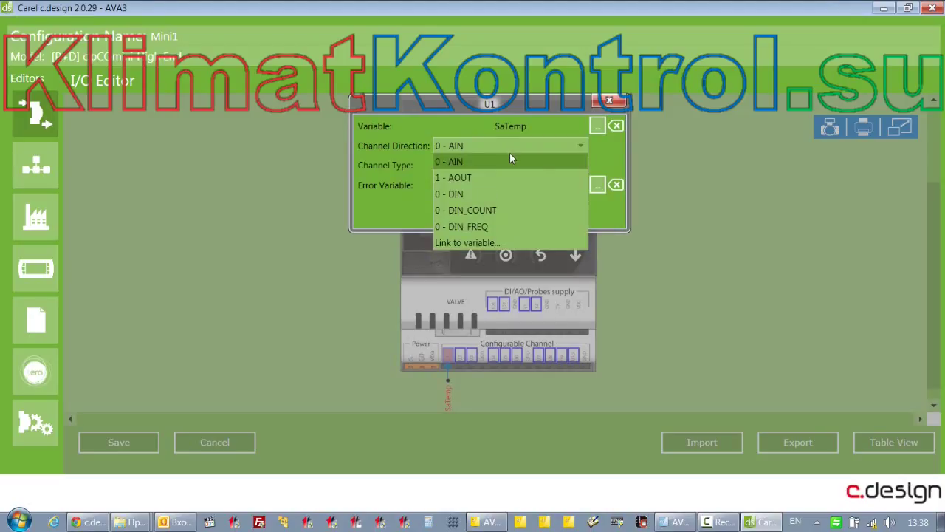
left_click(509, 158)
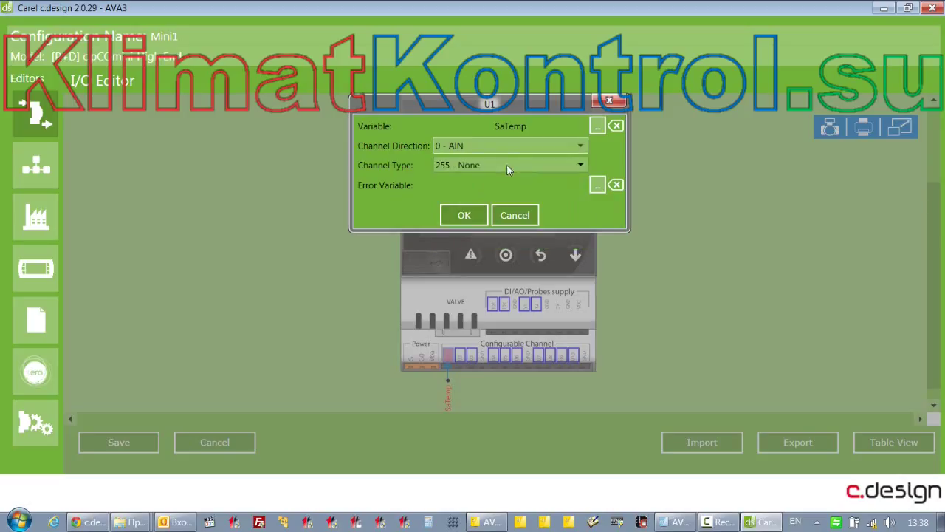
left_click(511, 165)
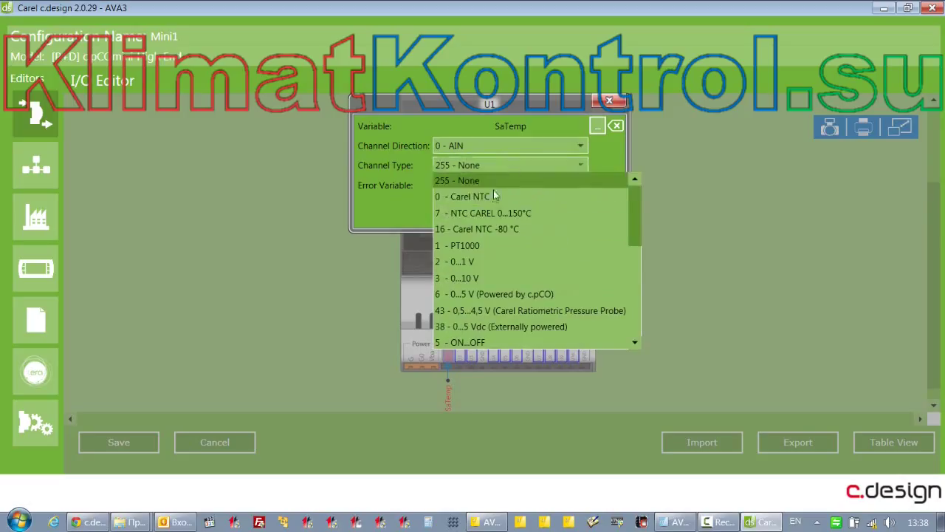
left_click(486, 196)
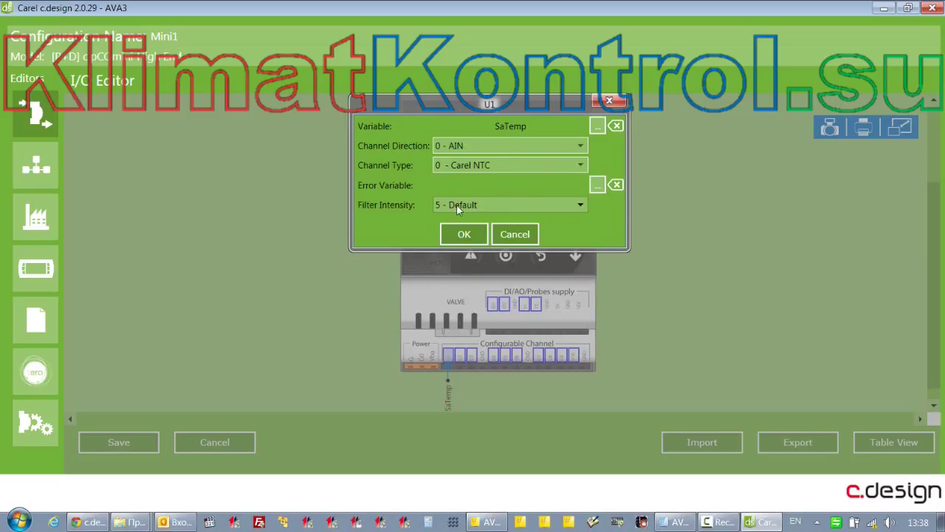
left_click(516, 167)
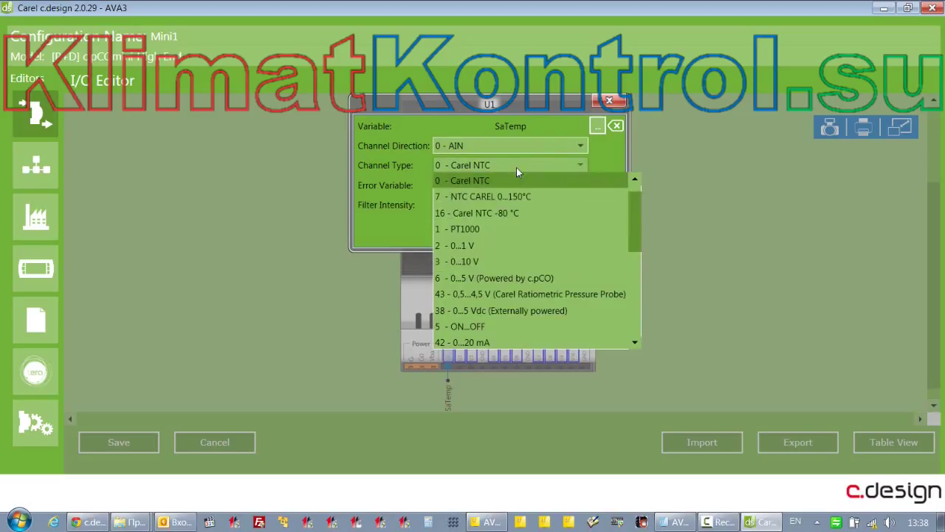
left_click(474, 327)
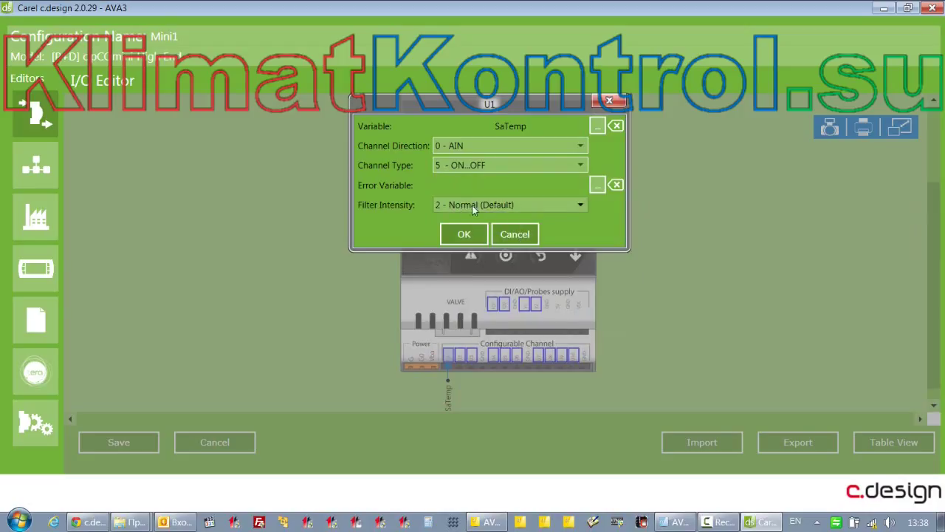
Try linking filter intensity to a variable twice, closing the empty picker each time
left_click(508, 206)
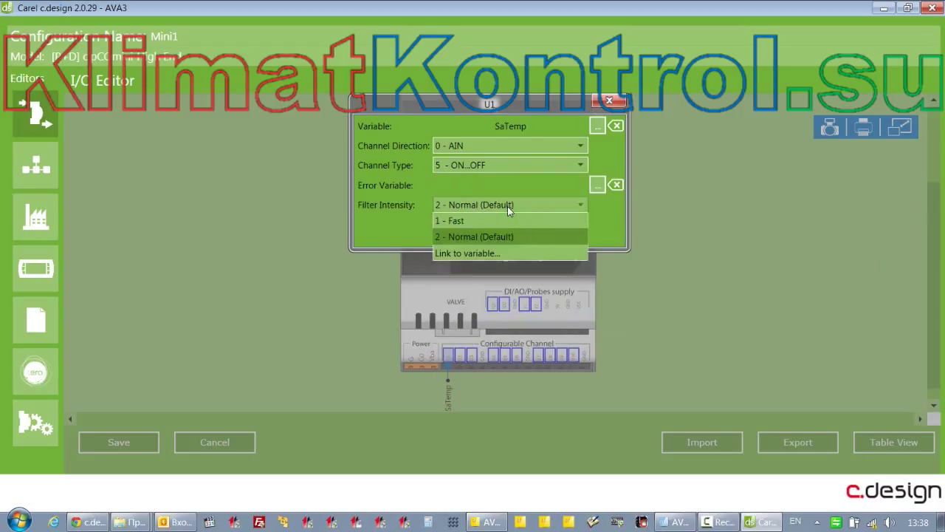
left_click(490, 255)
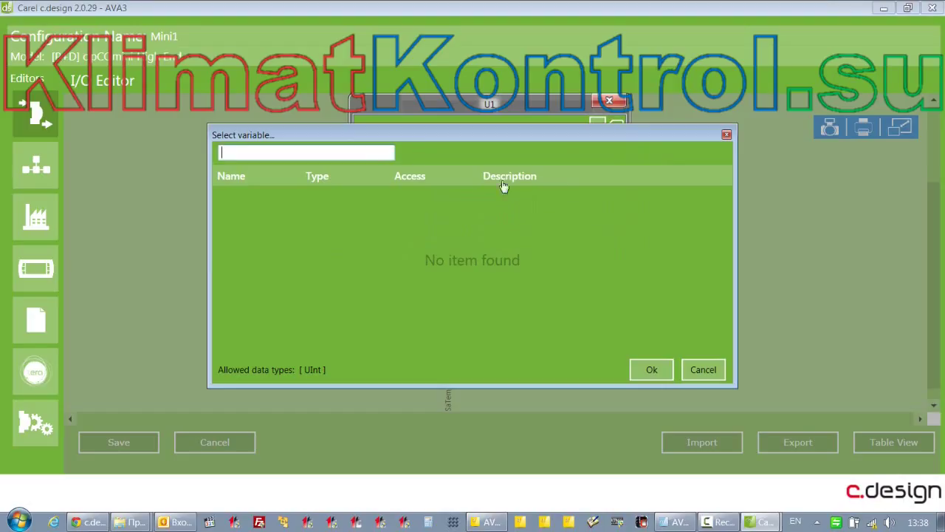
left_click(707, 372)
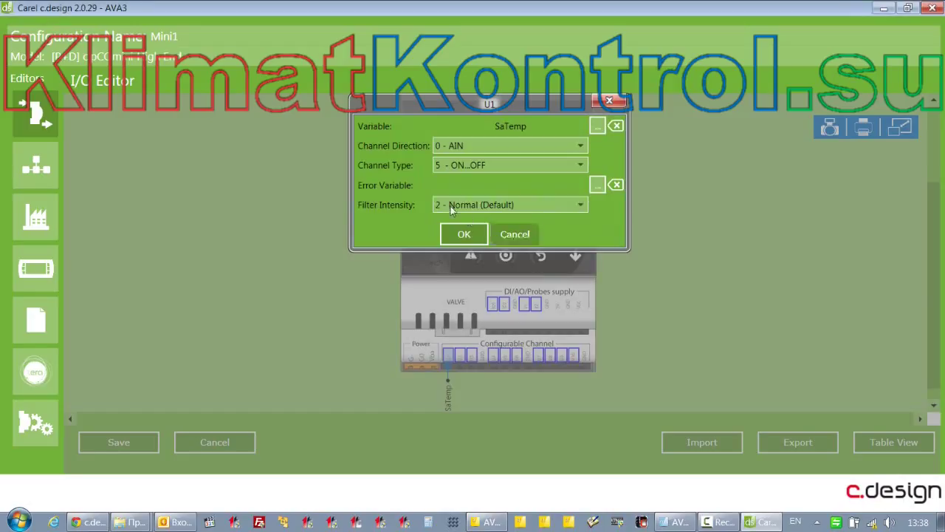
left_click(473, 148)
left_click(473, 148)
left_click(464, 208)
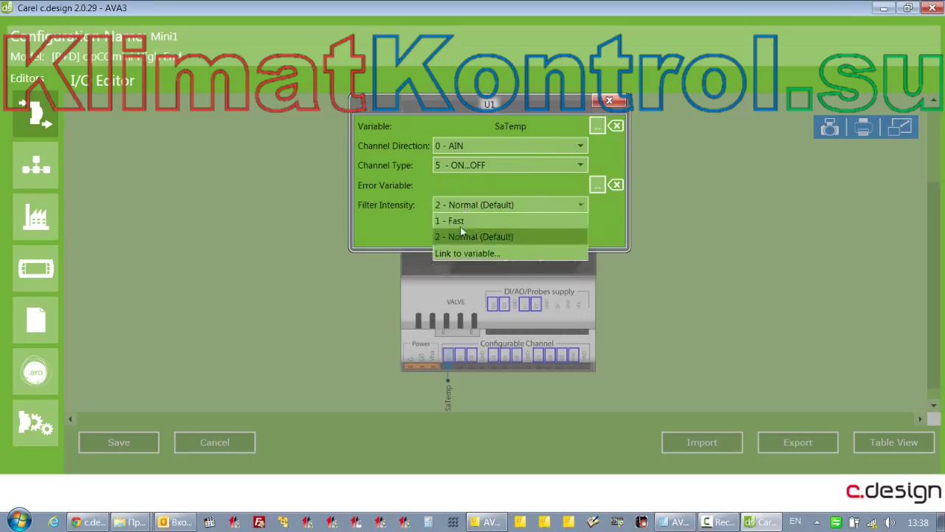
left_click(460, 252)
left_click(652, 369)
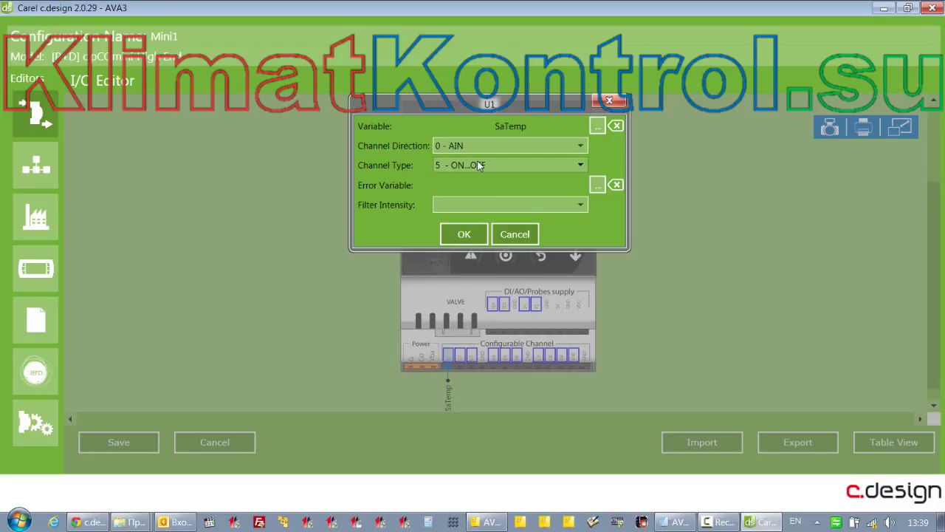
Set U1 filter intensity to 2 - Normal, switch the type back to 0 - Carel NTC, and apply
left_click(497, 207)
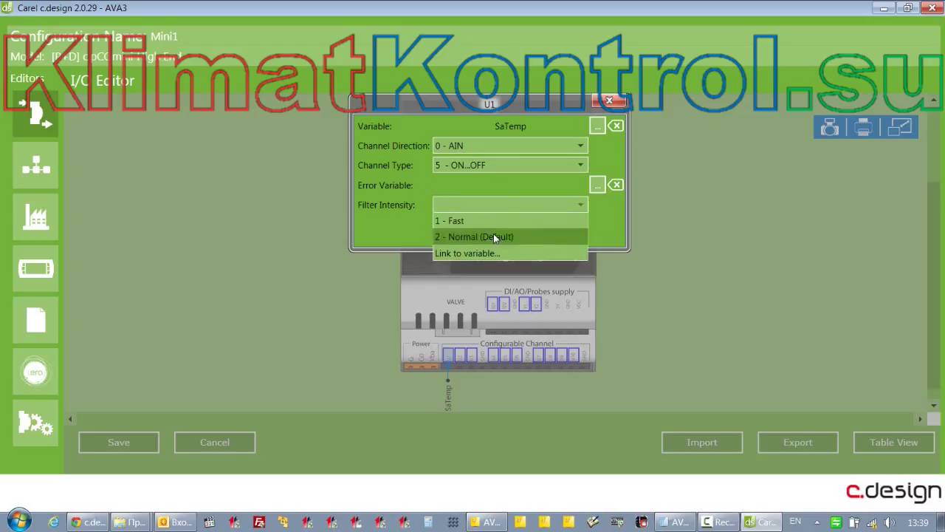
left_click(493, 237)
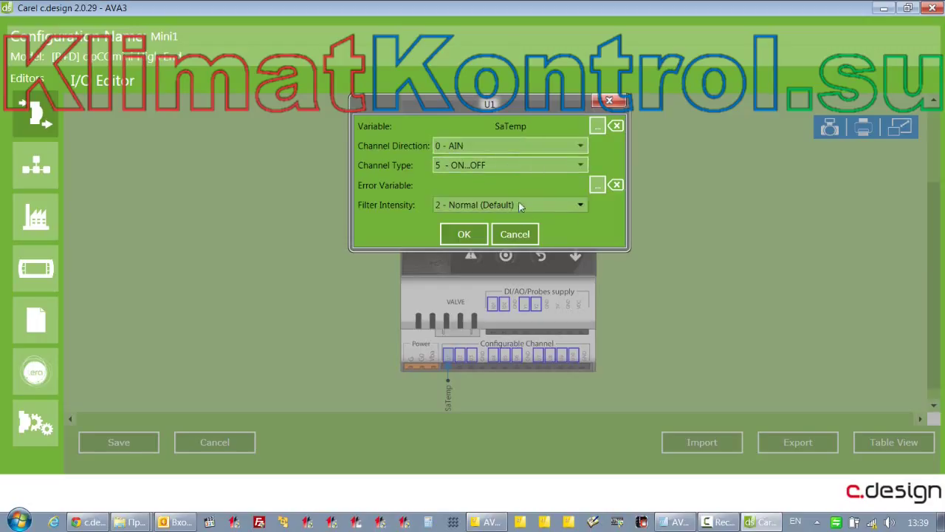
left_click(501, 165)
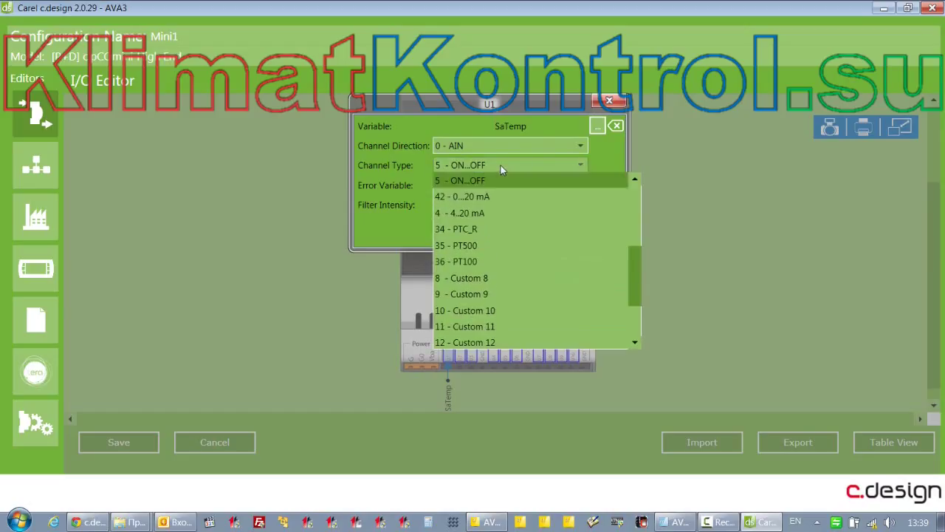
left_click_drag(632, 278, 566, 184)
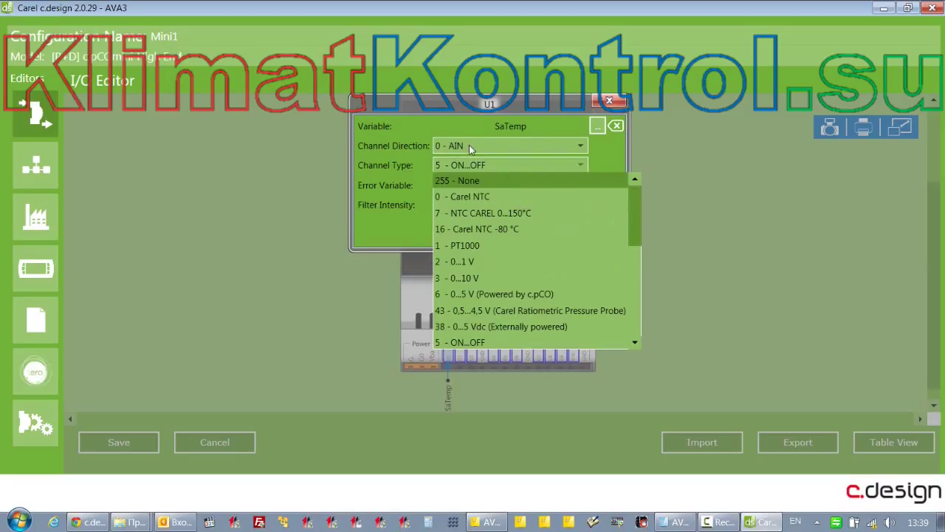
left_click(473, 197)
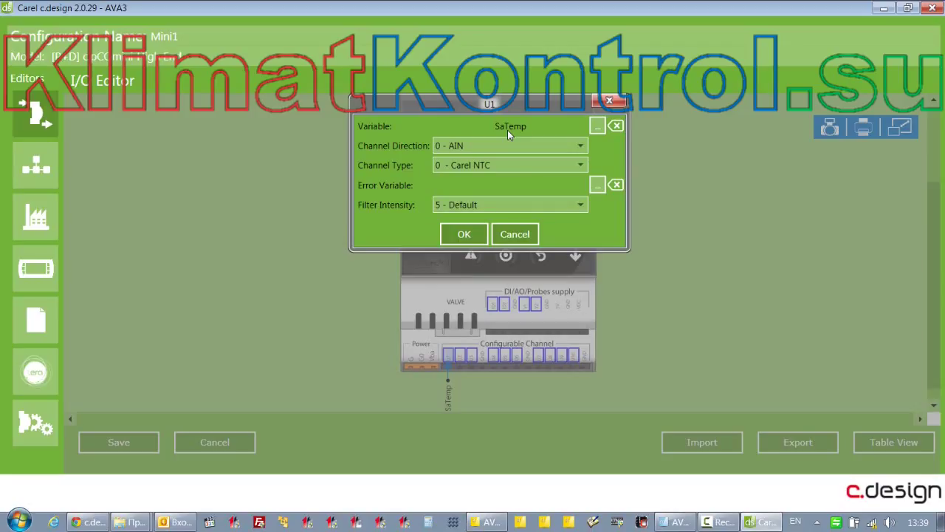
left_click(467, 234)
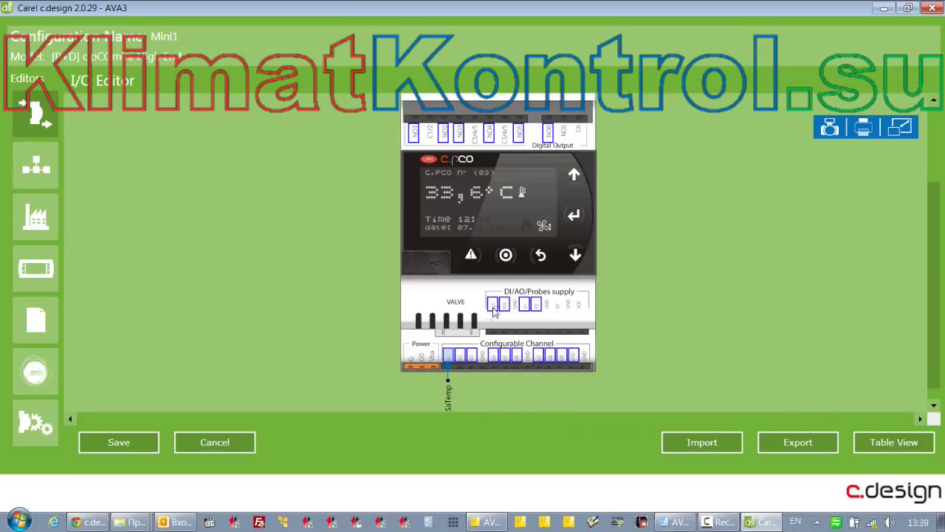
Assign Comp1_1 to digital input ID1, keep direction 0 - DIN, and close its settings
mouse_move(496, 309)
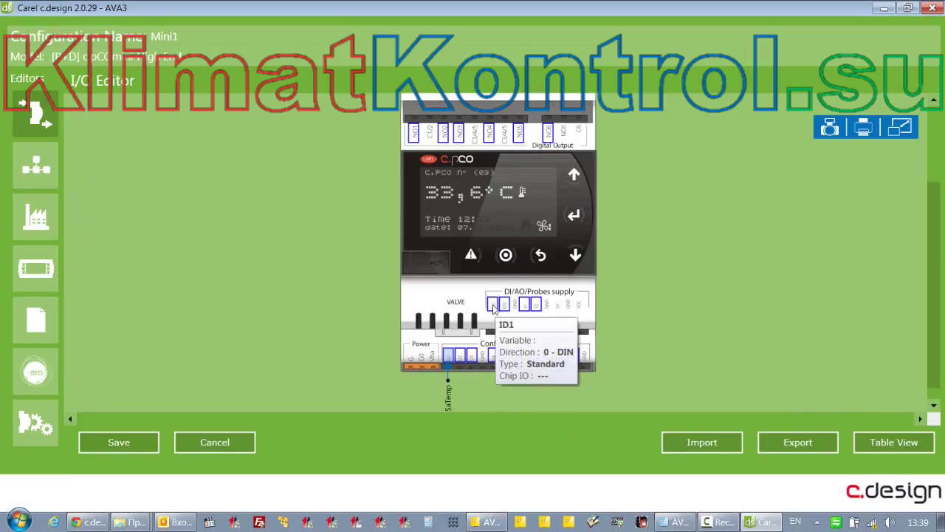
double_click(494, 309)
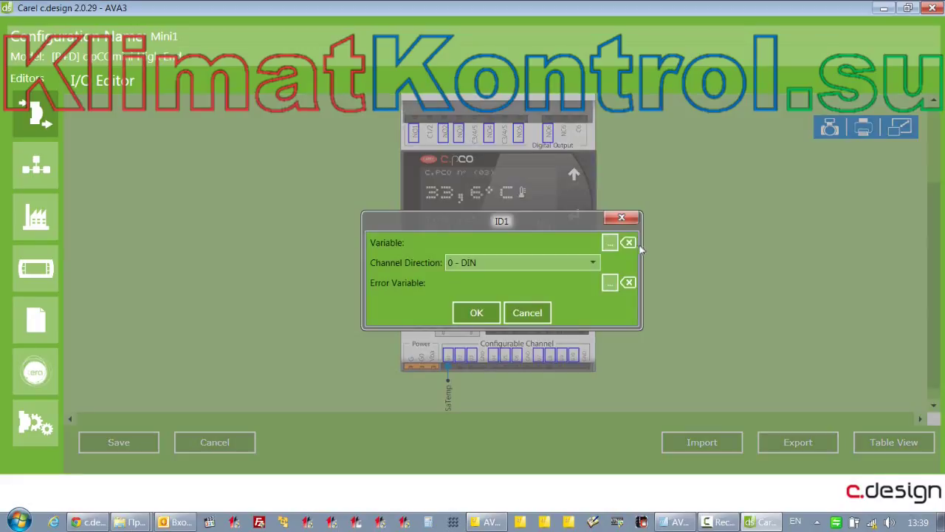
left_click(609, 242)
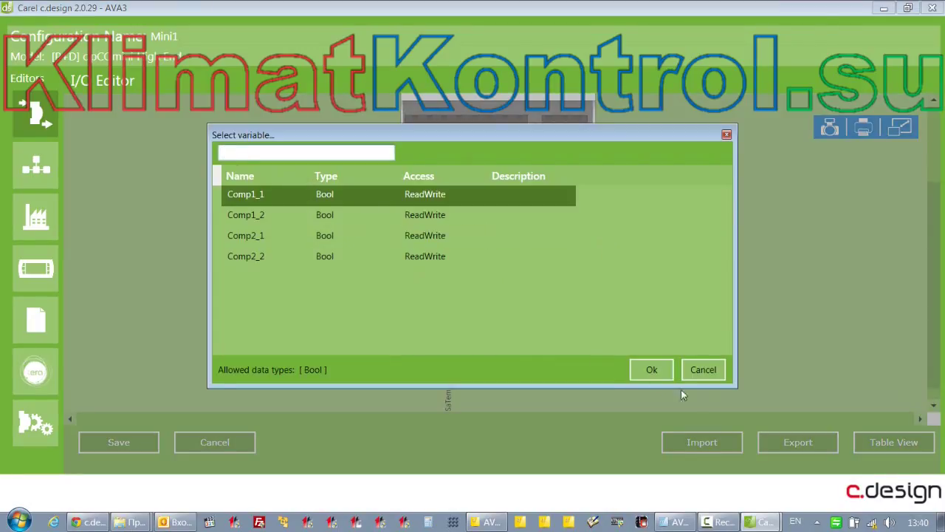
left_click(652, 369)
left_click(589, 266)
left_click(590, 269)
left_click(539, 312)
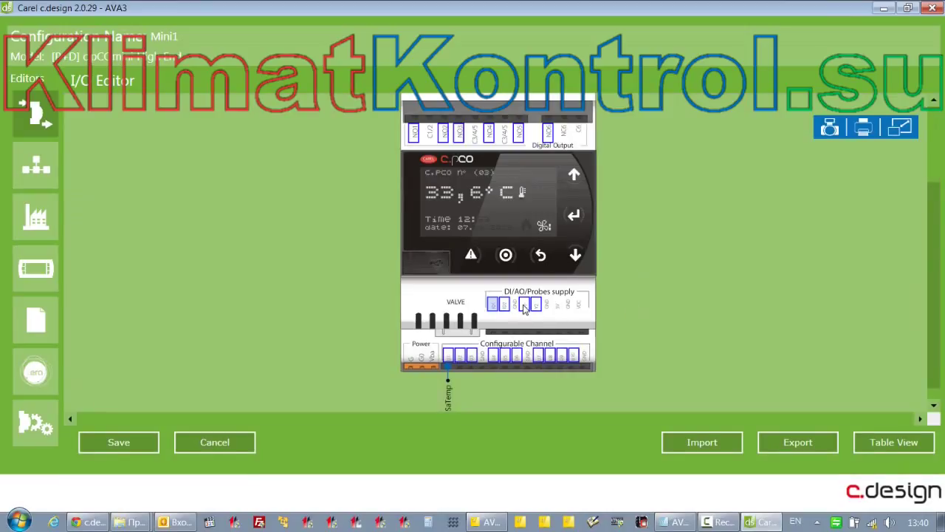
mouse_move(524, 308)
Make Y1 a 4 - 0-10 V with slew rate control output with slopes of 50, and apply
left_click(523, 306)
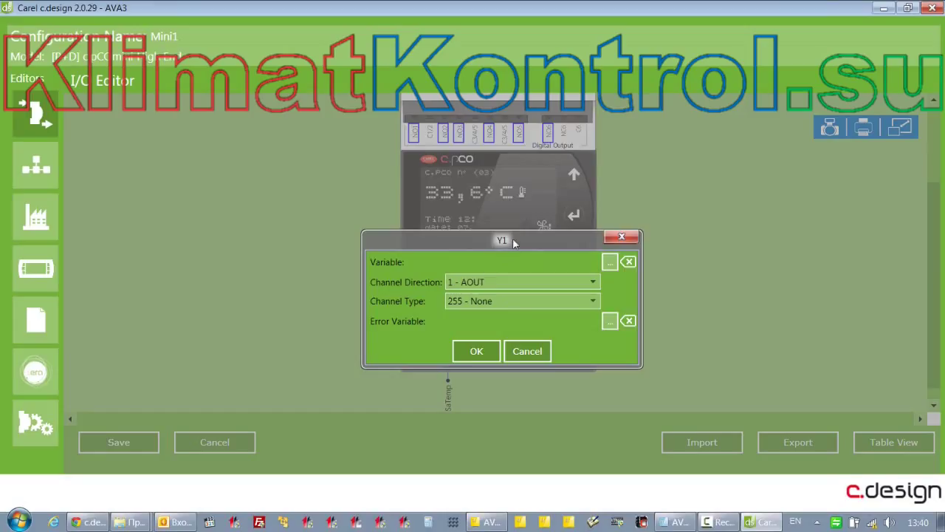
left_click_drag(515, 243, 578, 107)
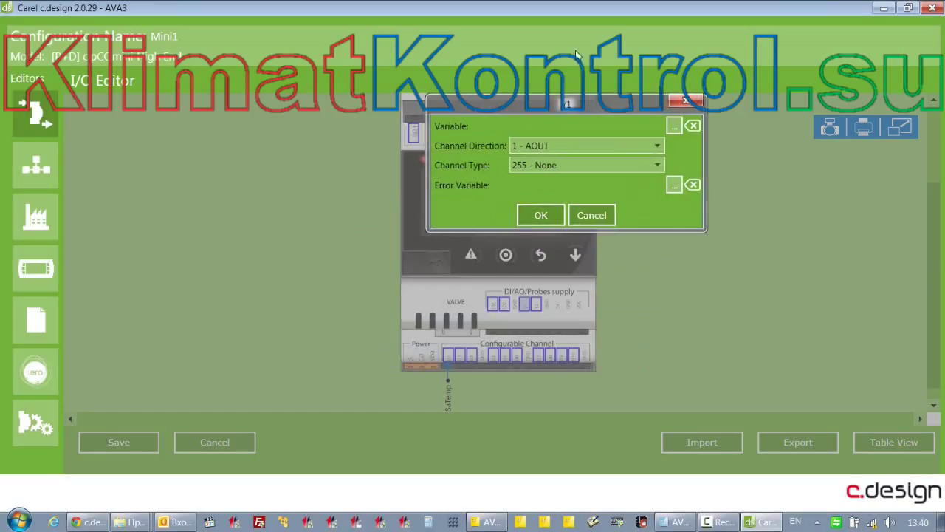
left_click(613, 164)
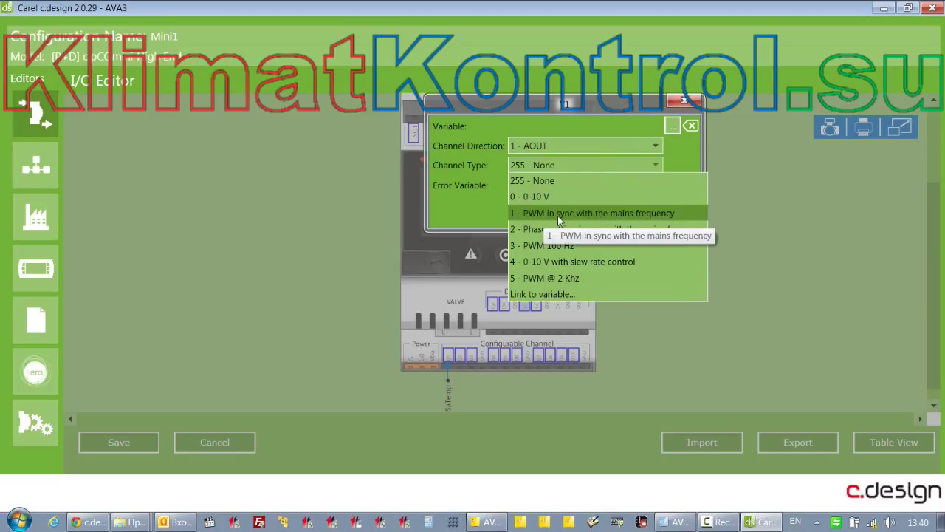
left_click(536, 195)
left_click(543, 170)
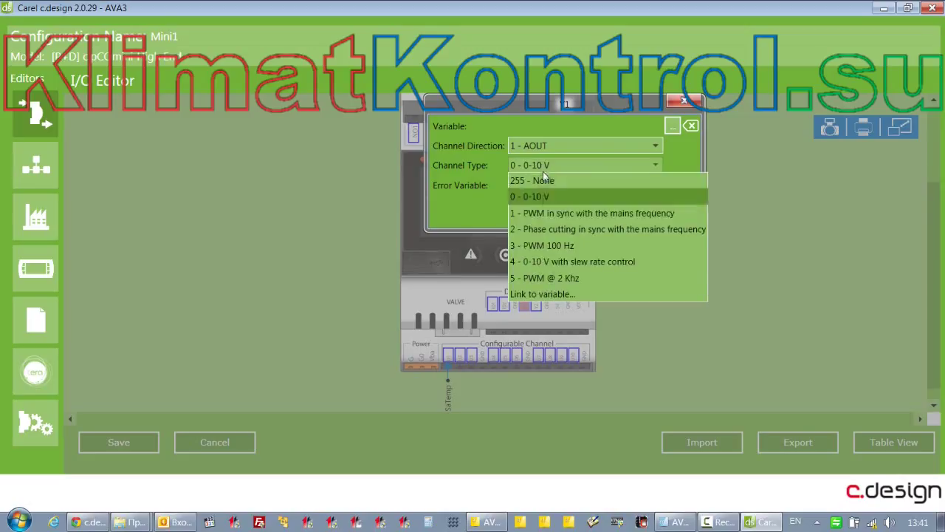
left_click(543, 264)
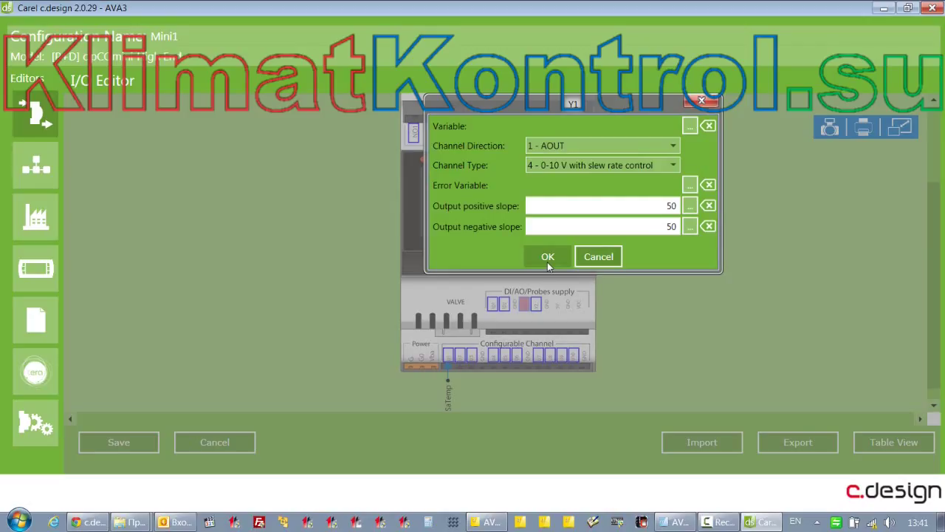
left_click(548, 257)
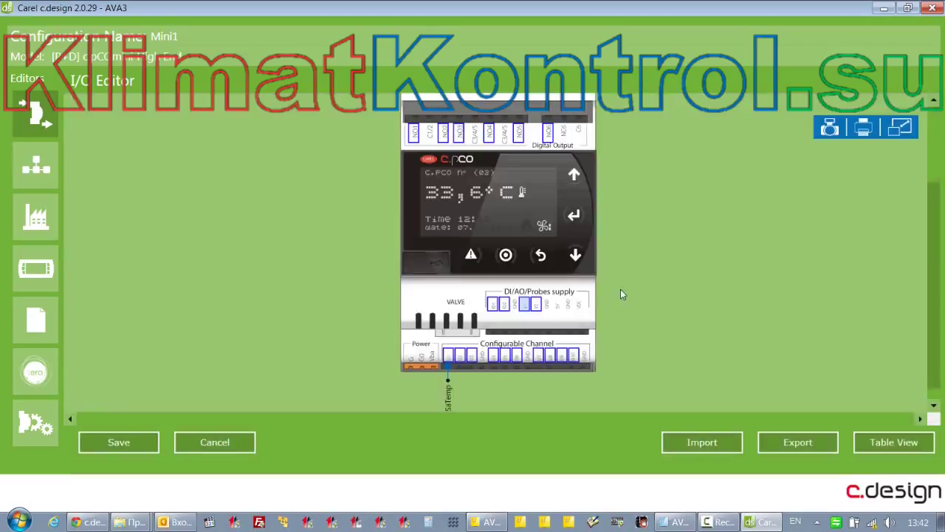
Assign Comp1_1 to digital output NO1 and view its channel type options
double_click(414, 139)
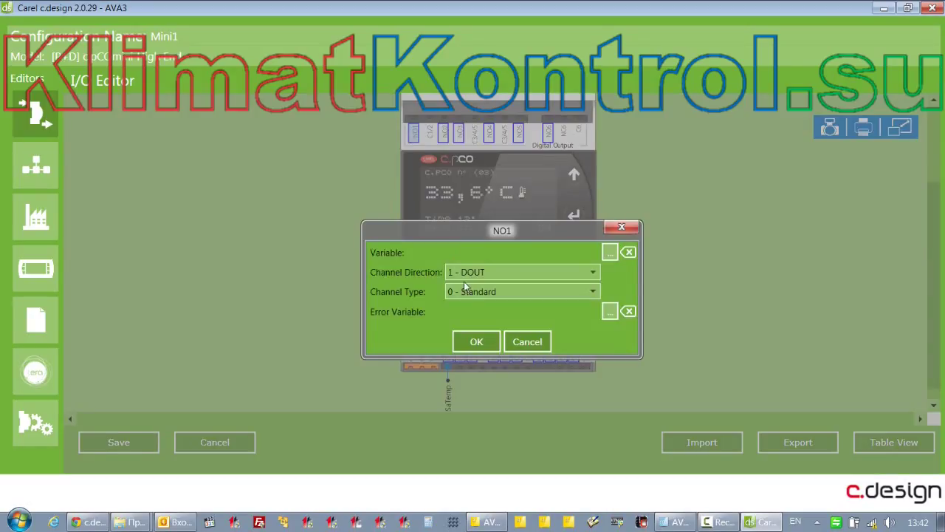
left_click(609, 251)
double_click(252, 198)
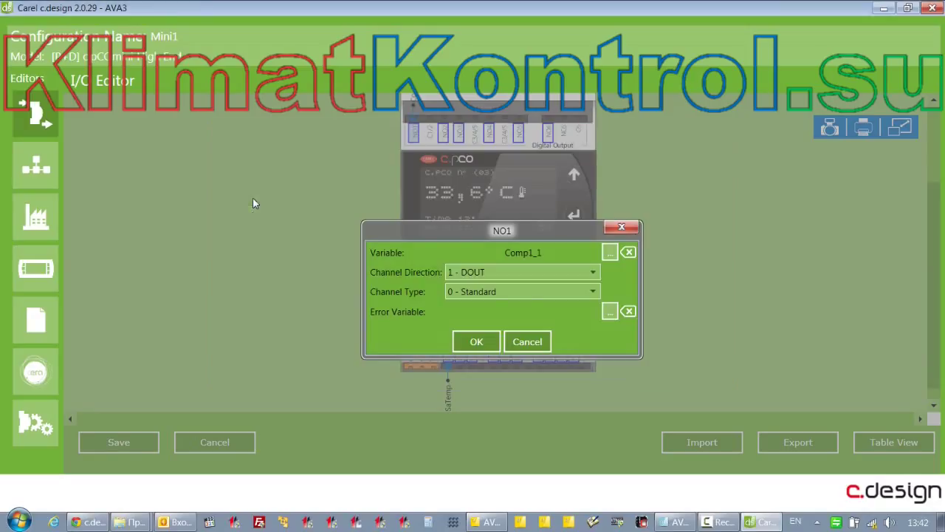
left_click(583, 296)
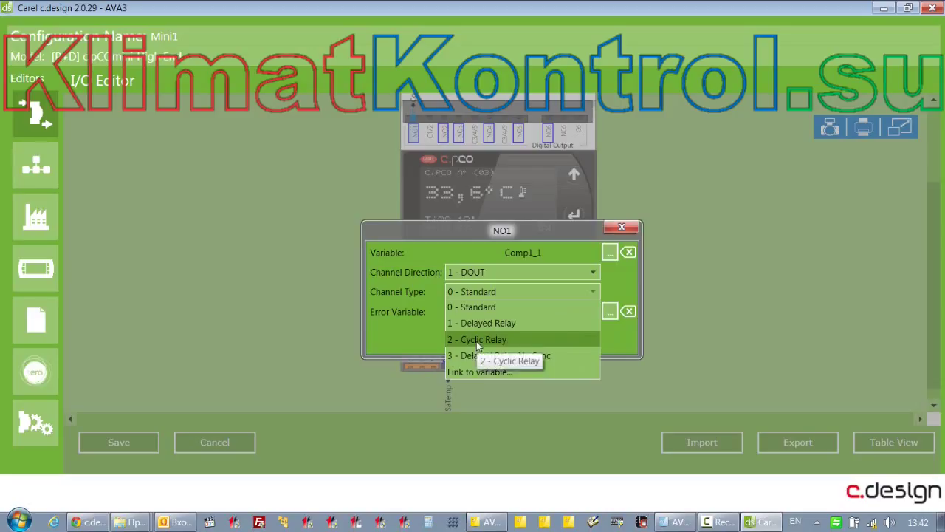
key("alt+Tab")
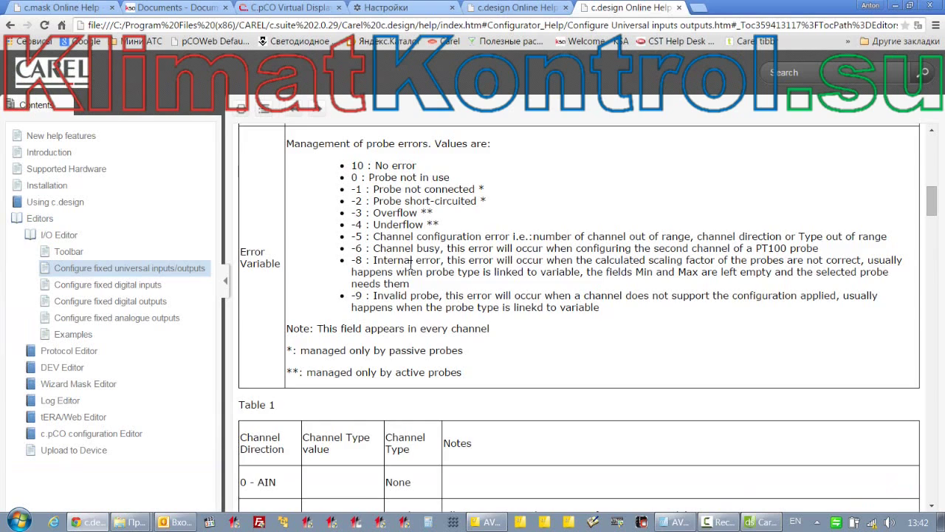
scroll(412, 306, "down", 20)
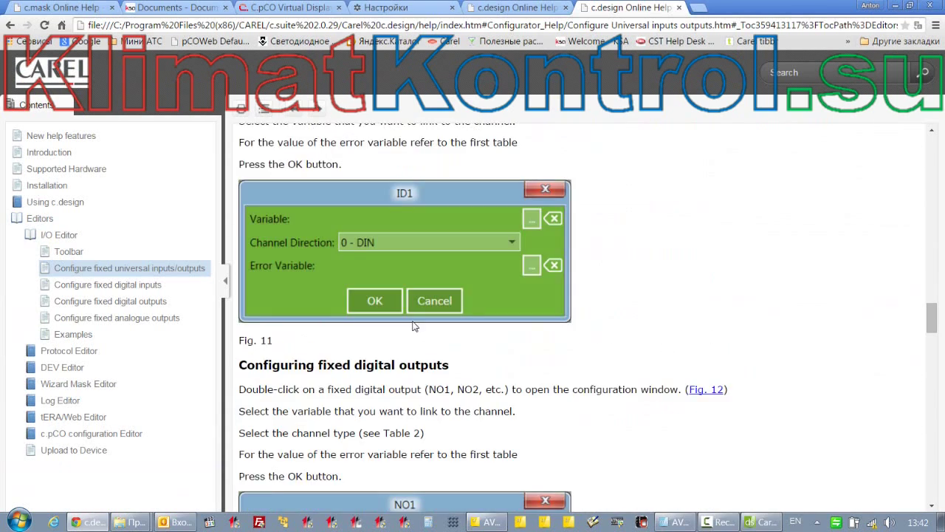
scroll(413, 330, "down", 6)
scroll(354, 266, "down", 5)
scroll(308, 211, "up", 5)
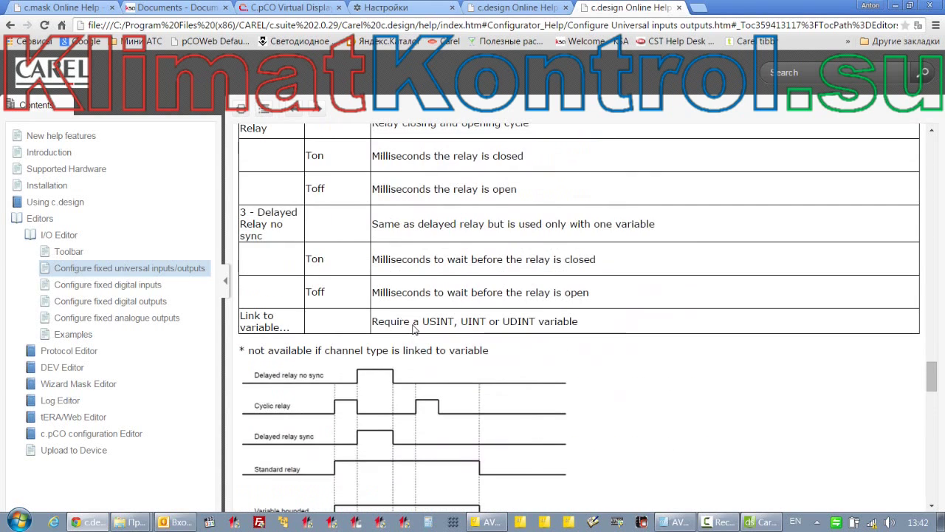
scroll(390, 218, "up", 2)
scroll(465, 240, "up", 2)
scroll(469, 242, "down", 2)
scroll(469, 242, "down", 1)
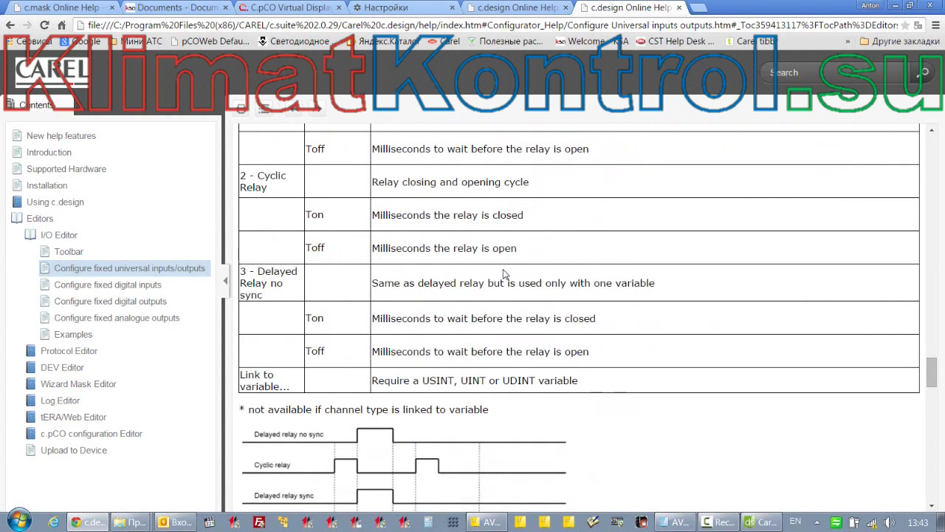
scroll(502, 281, "down", 1)
scroll(501, 288, "down", 1)
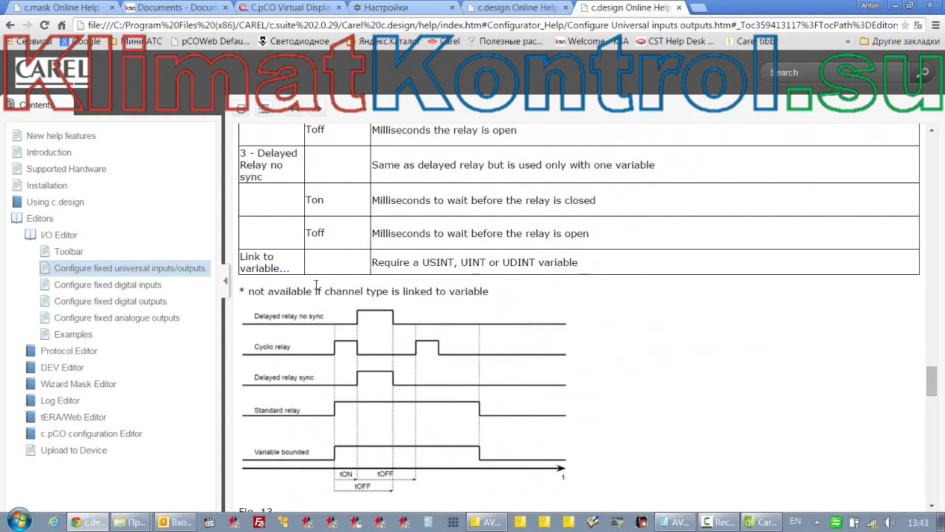
key("alt+Tab")
left_click(524, 292)
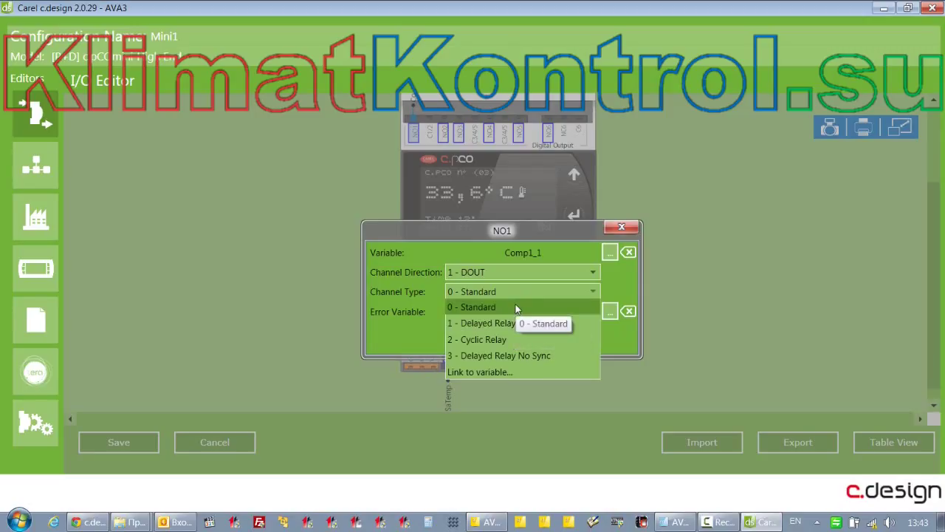
Set NO1 to 2 - Cyclic Relay and edit Ton to 10000, then back to 100 ms
left_click(493, 339)
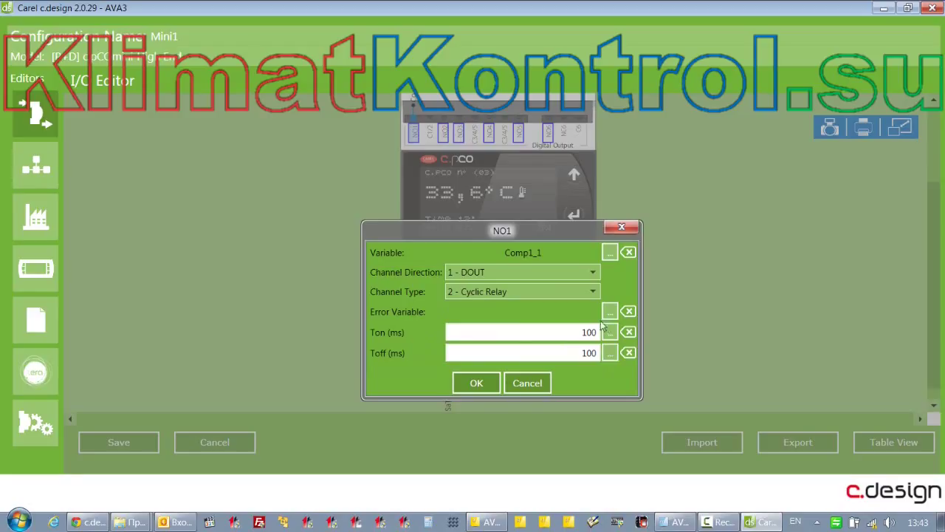
left_click(589, 332)
type("00")
left_click_drag(598, 332, 558, 333)
left_click(592, 332)
key("BackSpace")
key("BackSpace")
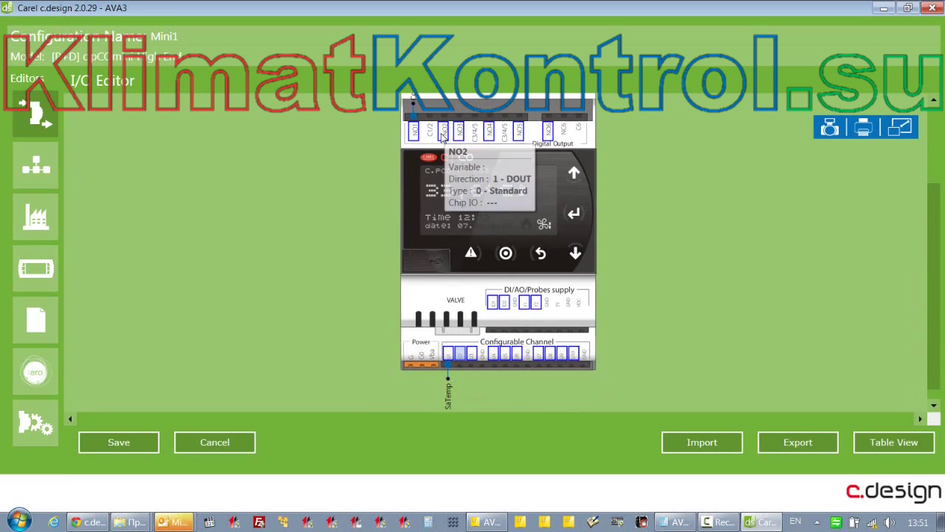
Link Comp1_2 to digital output NO2 and Comp2_1 to NO3
double_click(444, 134)
left_click(613, 252)
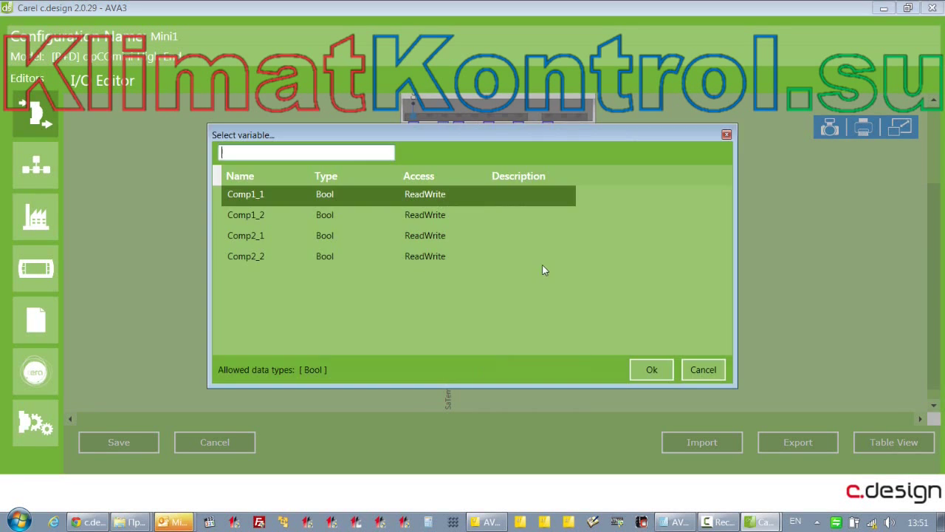
double_click(270, 229)
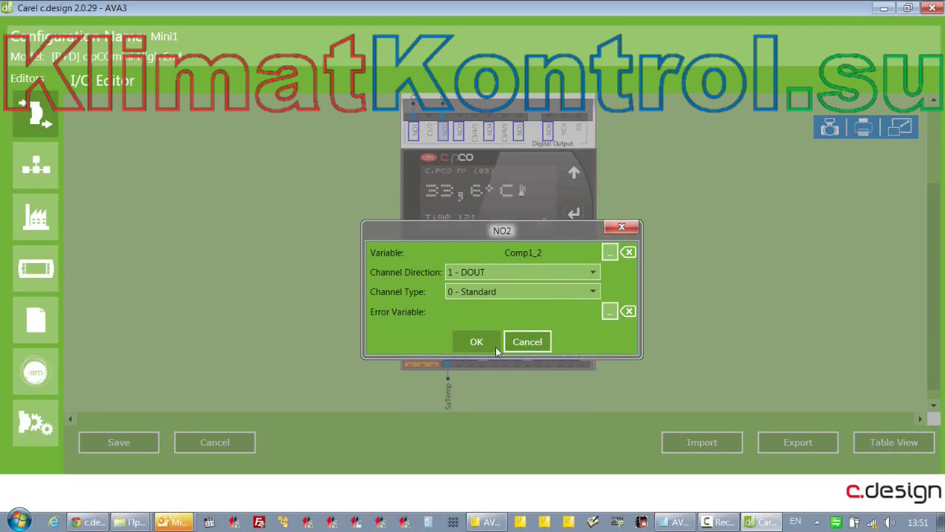
left_click(487, 342)
double_click(459, 131)
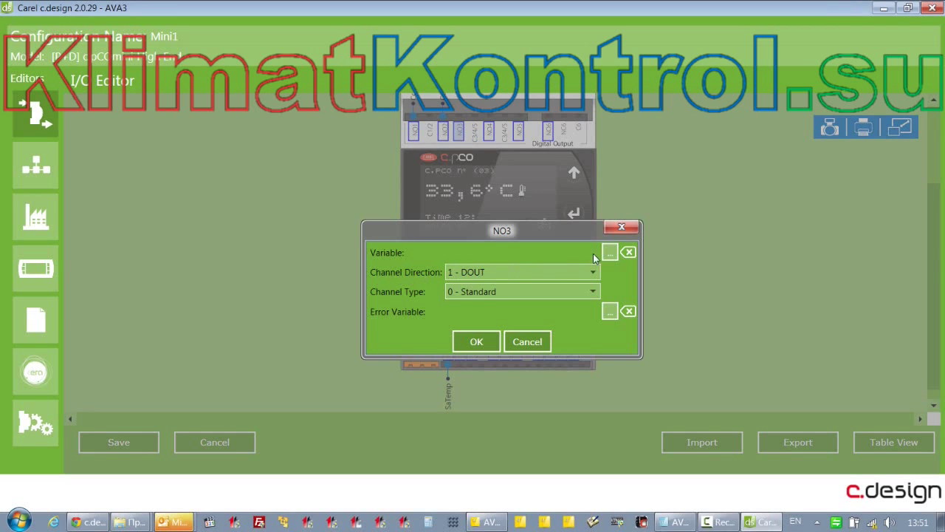
left_click(610, 252)
double_click(303, 237)
left_click(480, 342)
Link Comp2_2 to digital output NO4 and check the labels on the diagram
double_click(488, 131)
left_click(611, 255)
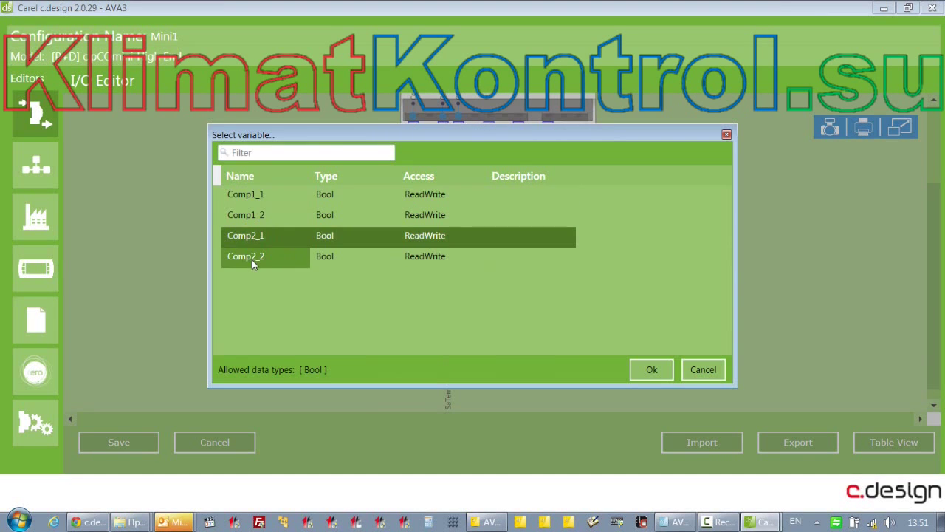
double_click(251, 259)
left_click(479, 341)
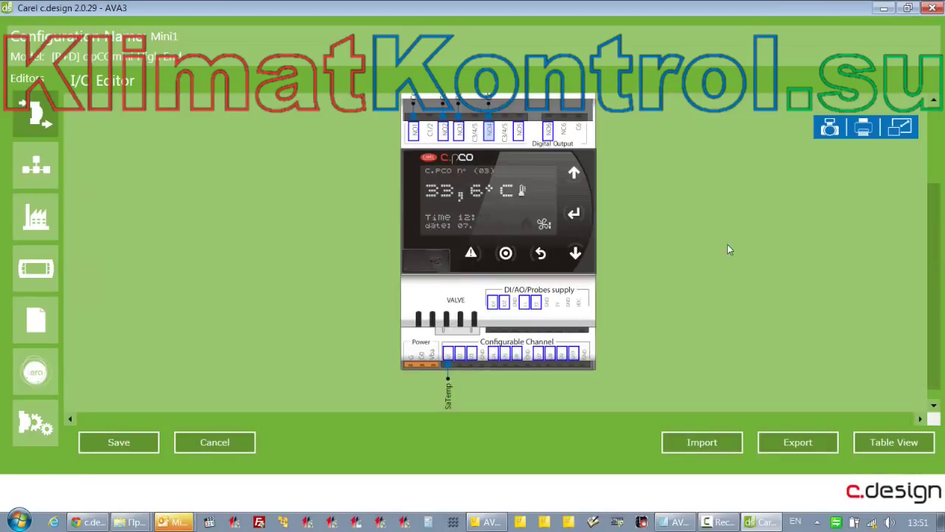
scroll(722, 278, "up", 1)
scroll(717, 288, "down", 2)
scroll(936, 323, "up", 3)
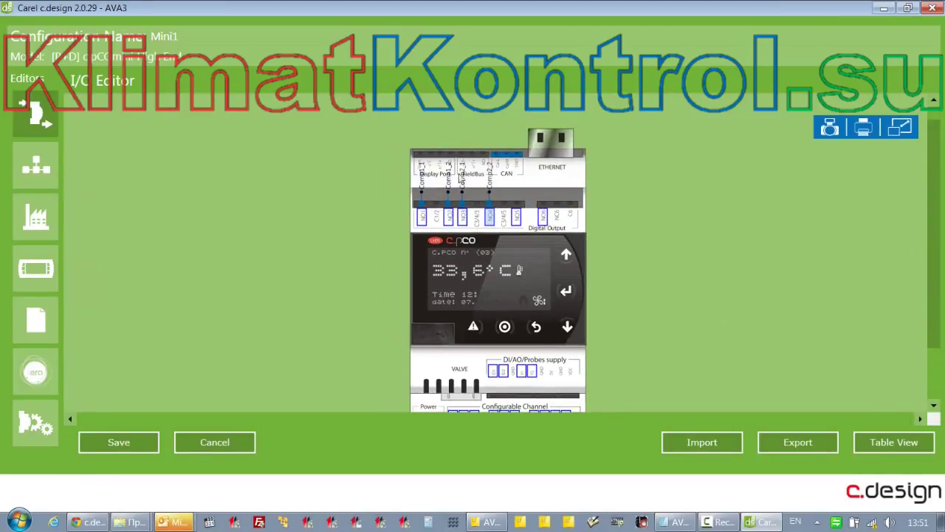
scroll(870, 368, "down", 2)
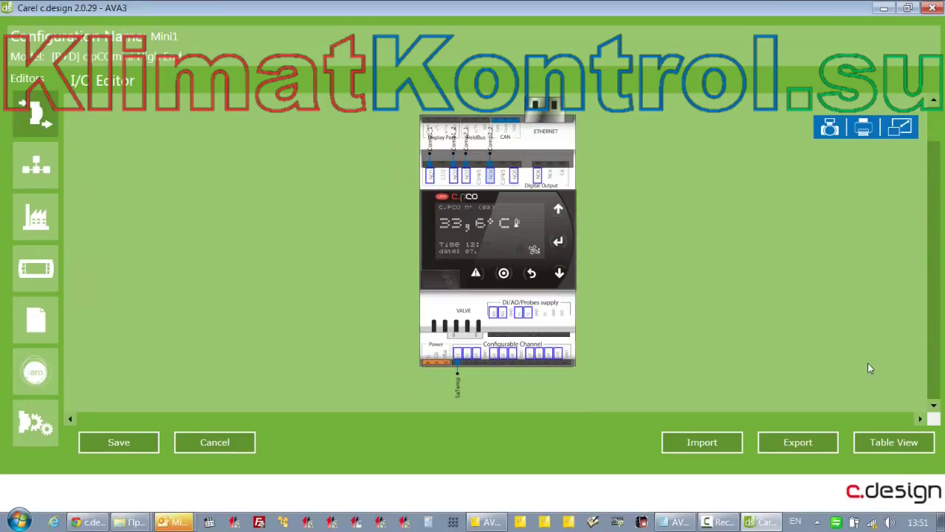
Check NO1–NO4 variables in Table View and save the I/O configuration
left_click(893, 443)
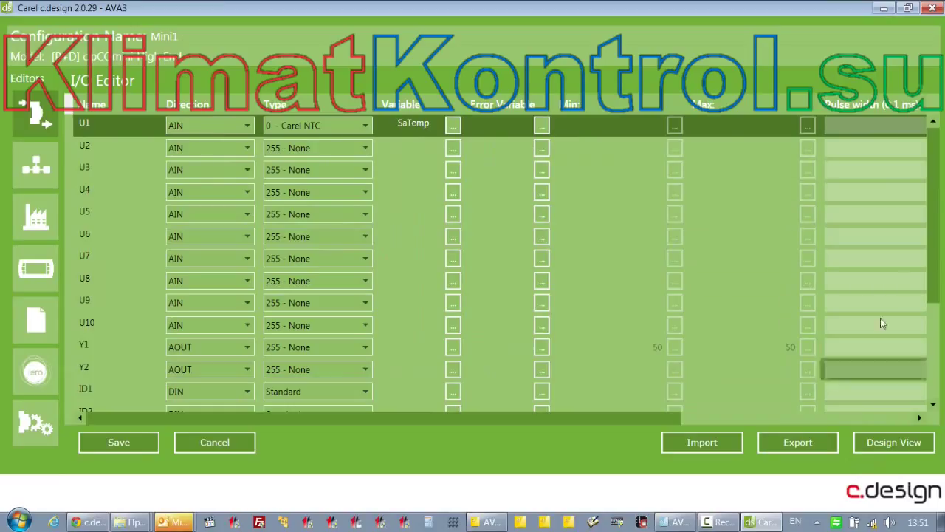
left_click_drag(934, 255, 942, 385)
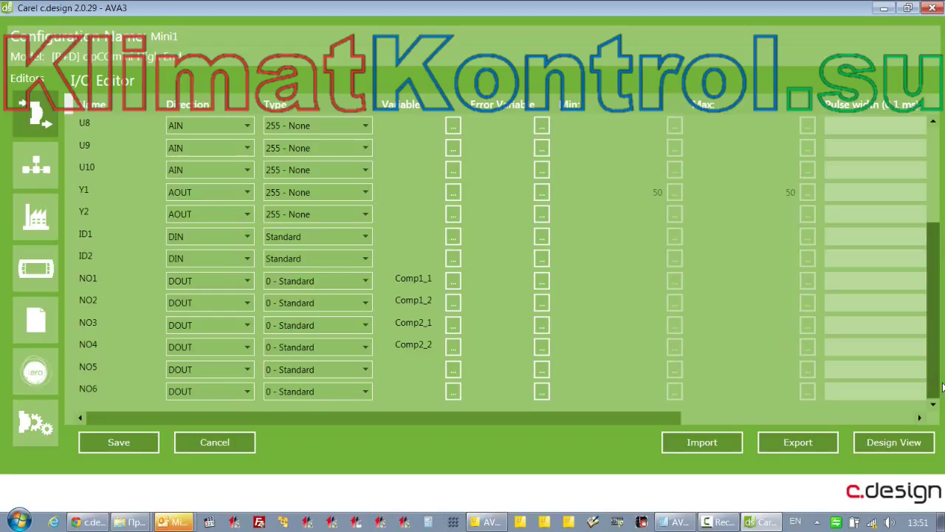
left_click(121, 441)
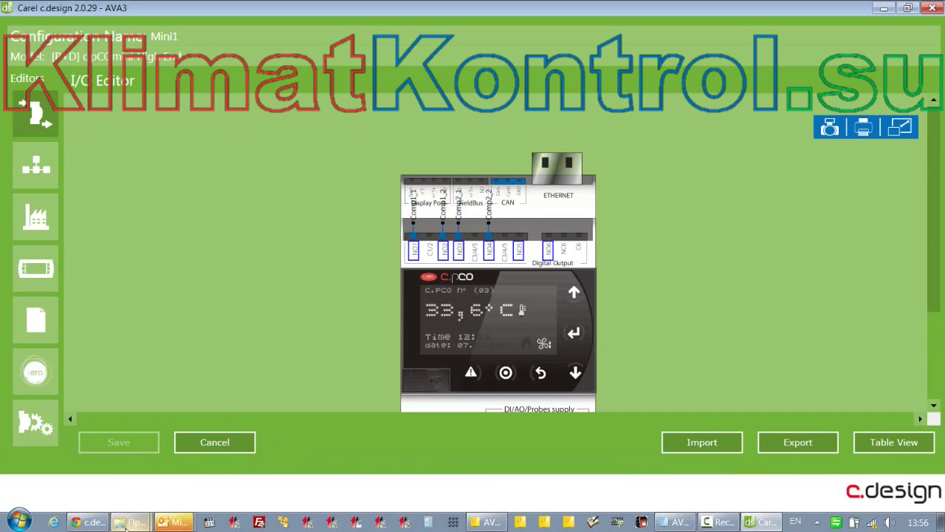
left_click(122, 517)
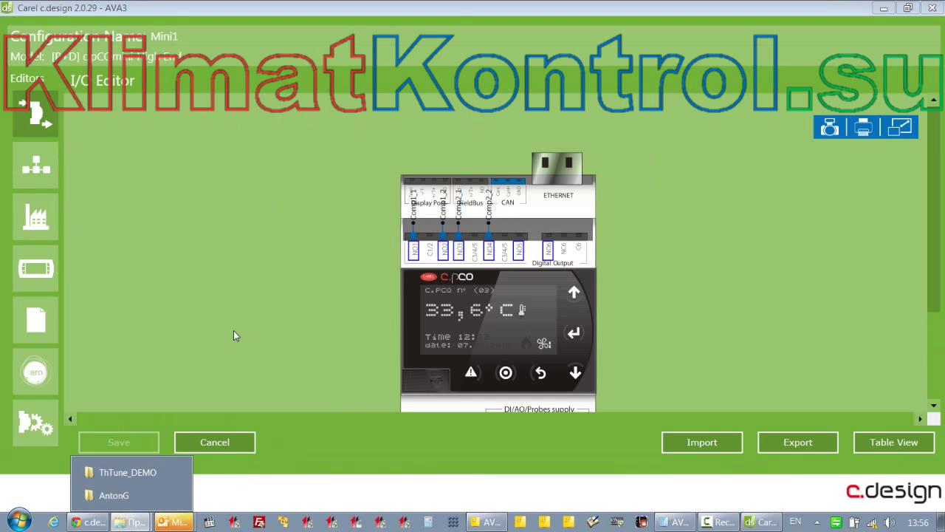
In Explorer, browse from Data (E:) into the 290415Copy folder
left_click(111, 495)
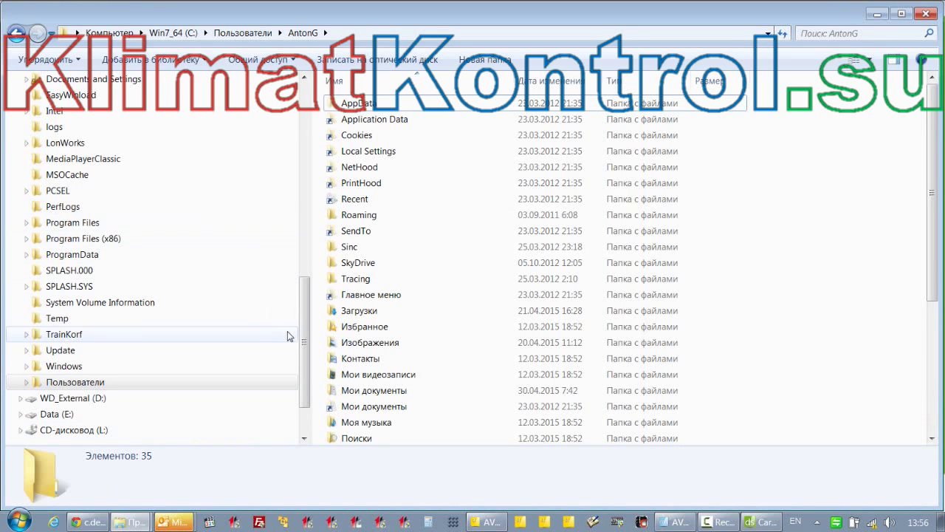
left_click_drag(306, 327, 309, 222)
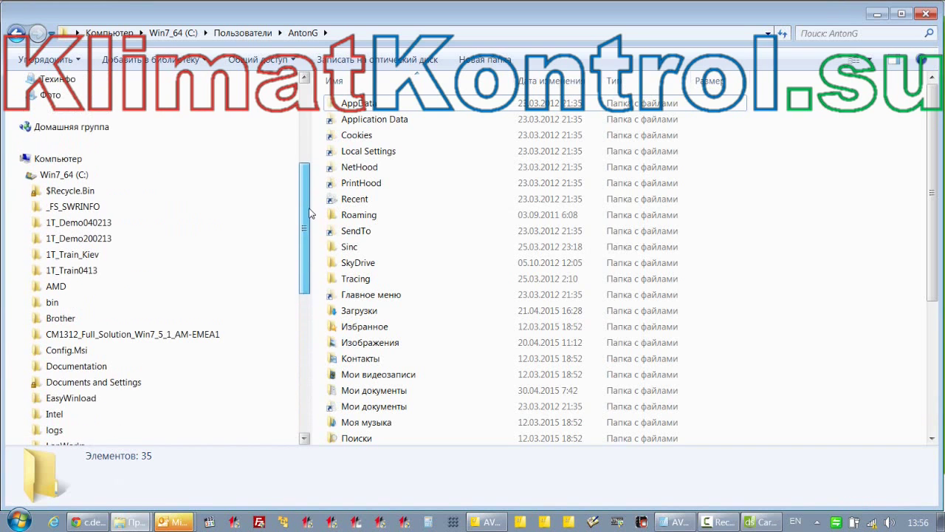
left_click(20, 177)
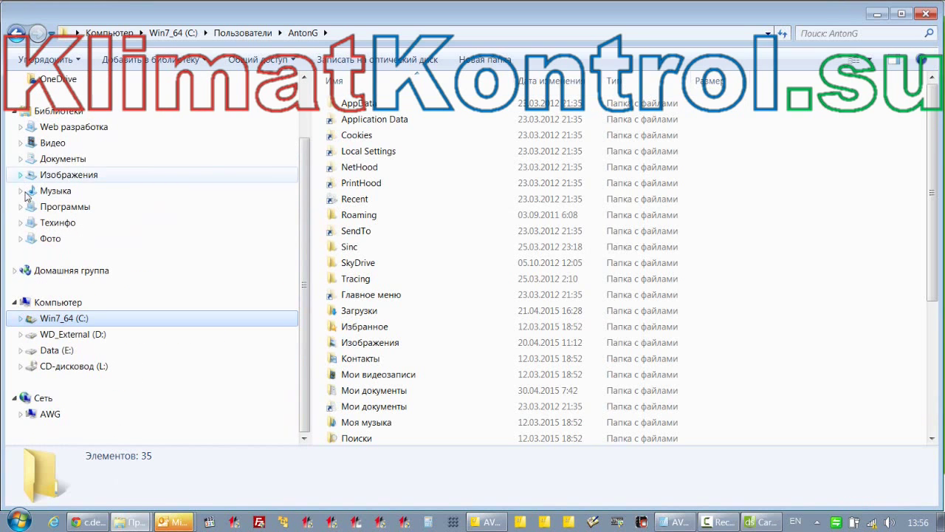
left_click(20, 351)
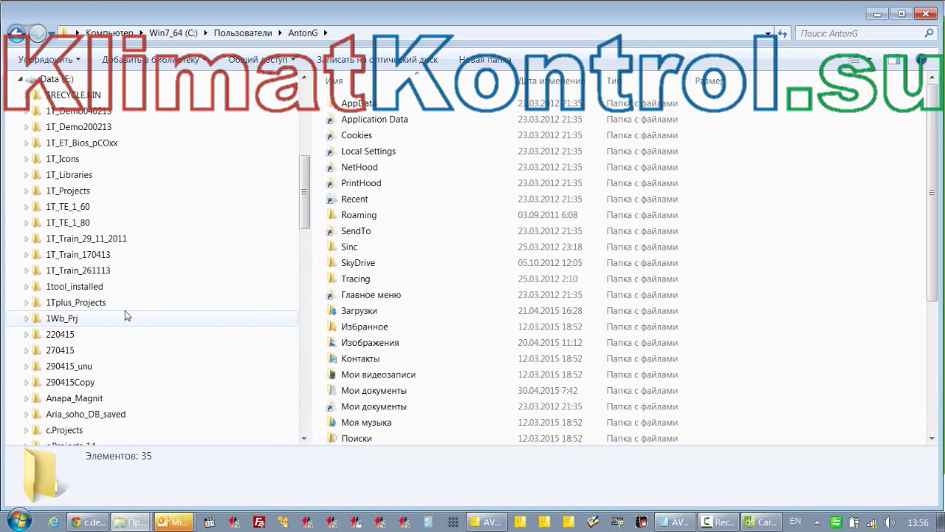
scroll(125, 310, "down", 2)
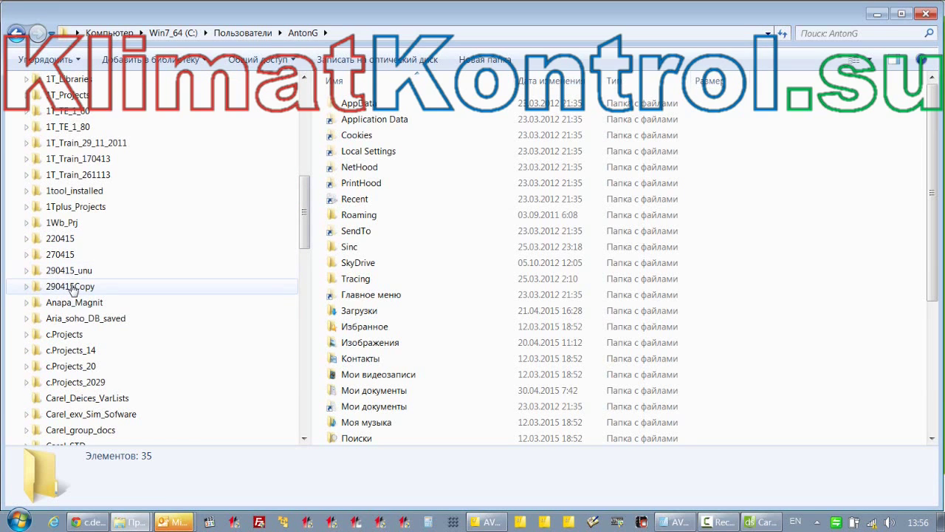
left_click(62, 288)
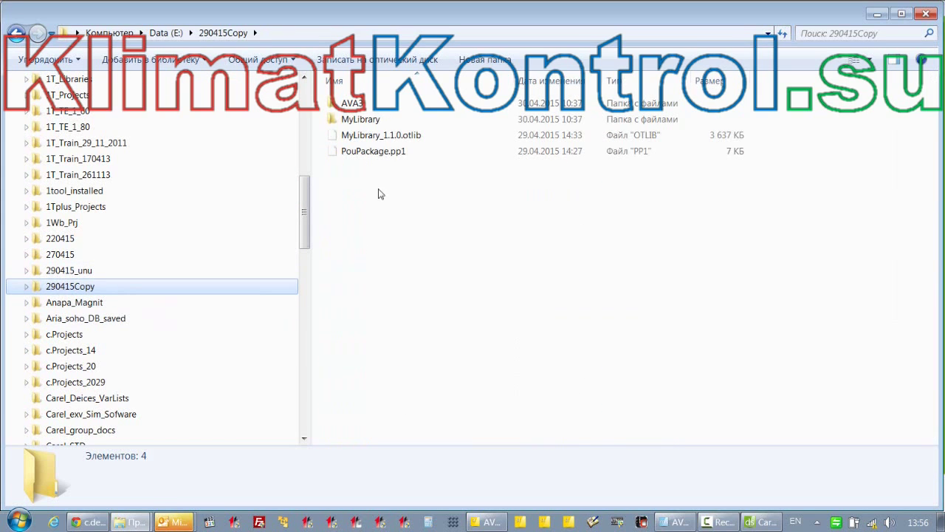
Navigate AVA3 > AVA3 > Configurations > AVA3 and open Device1.ptr
left_click(353, 105)
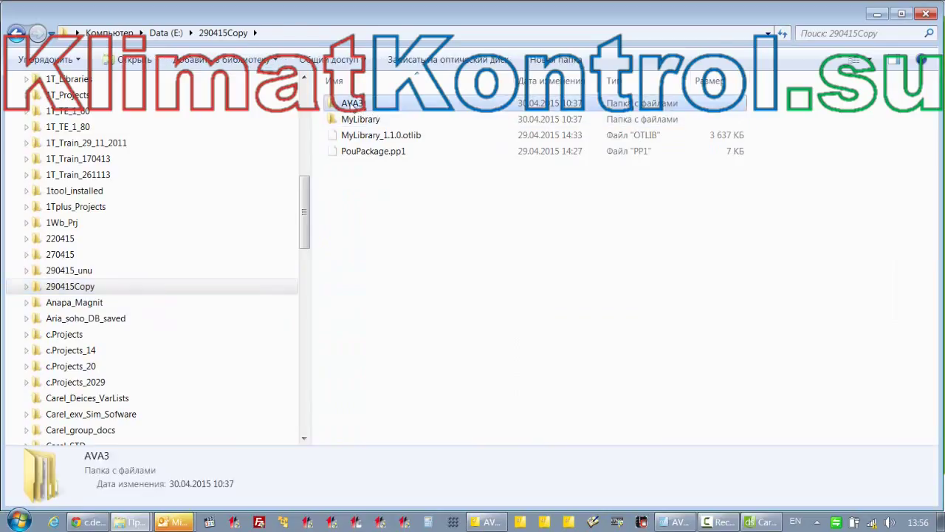
double_click(353, 104)
double_click(353, 105)
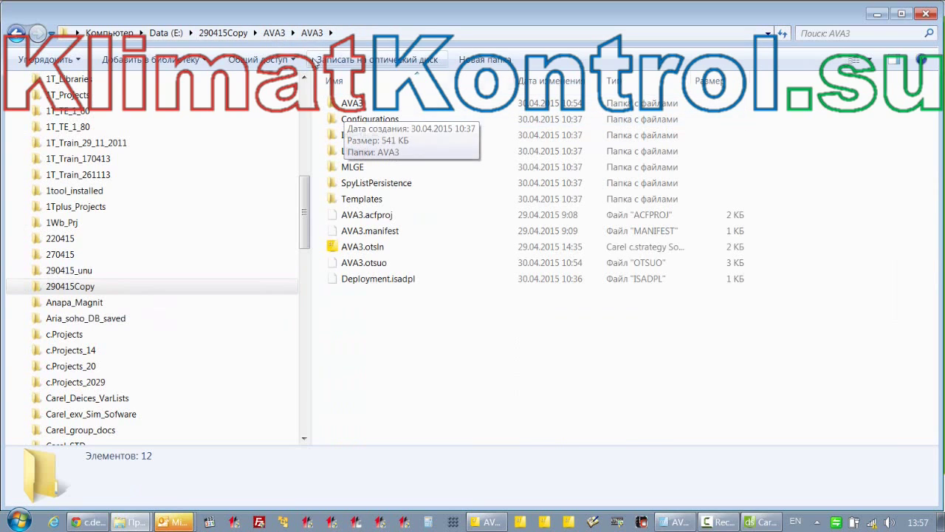
left_click(270, 33)
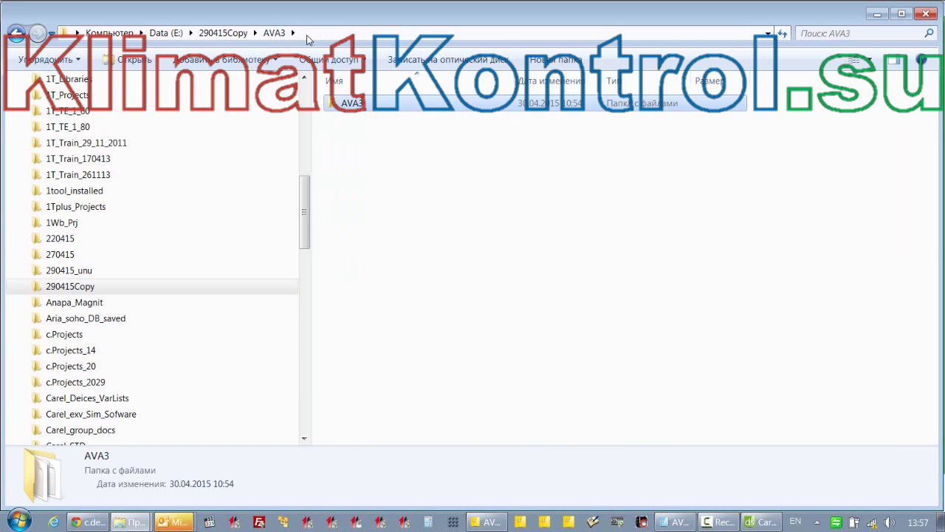
double_click(347, 103)
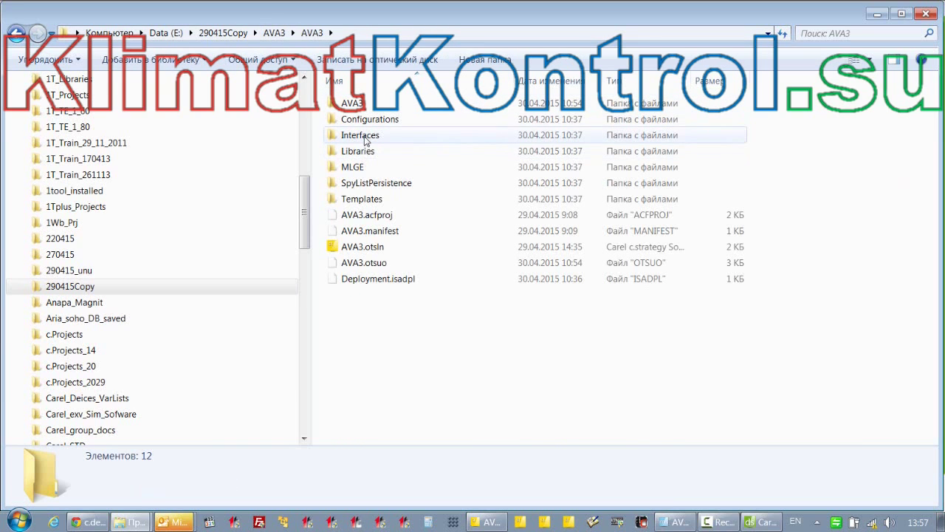
double_click(355, 122)
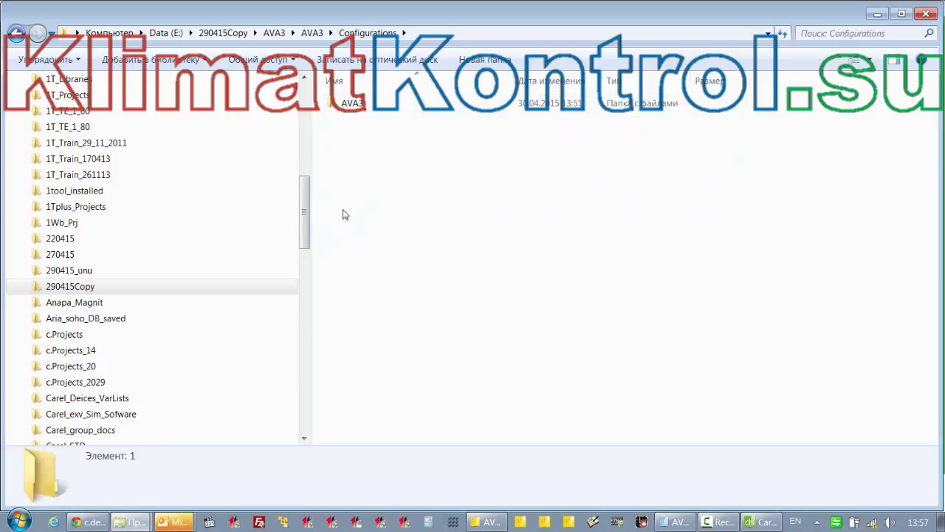
double_click(352, 105)
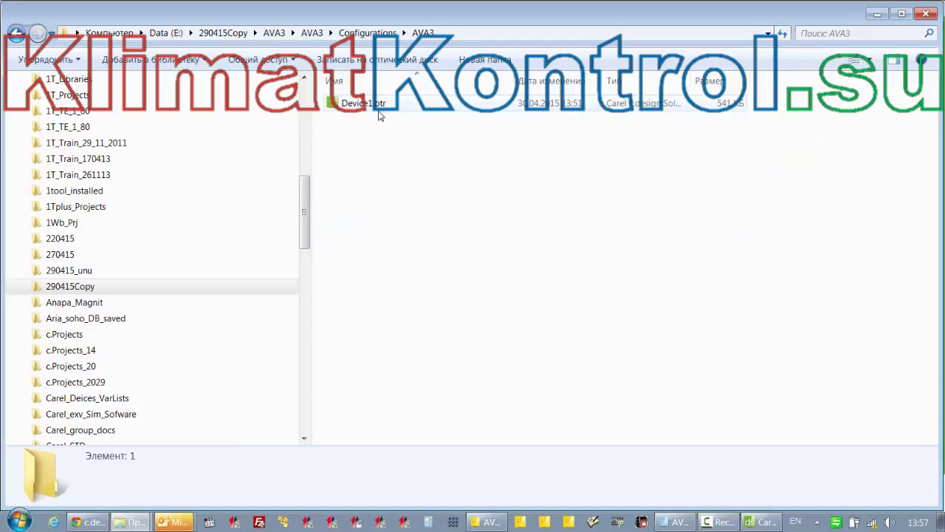
double_click(379, 110)
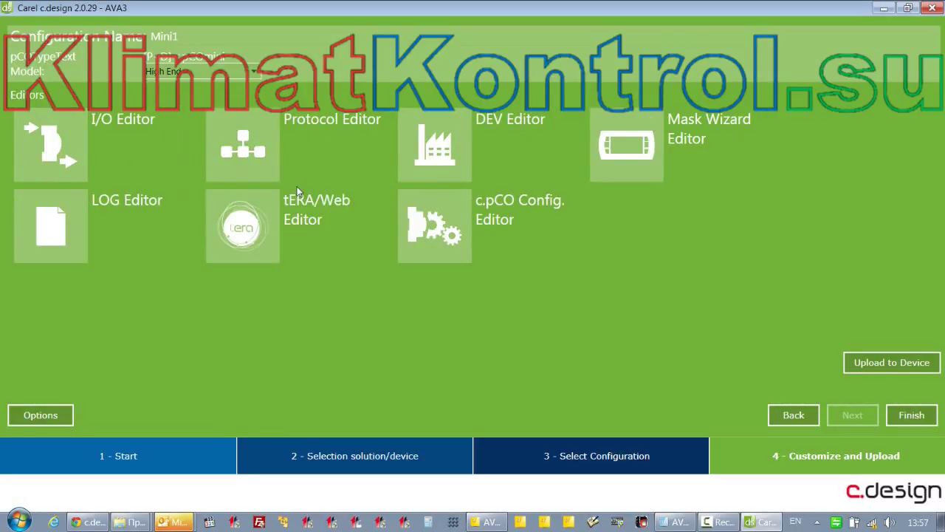
Open the Mini1 Protocol Editor and add NewLine_1, a ModbusMaster line with ID 0
left_click(258, 148)
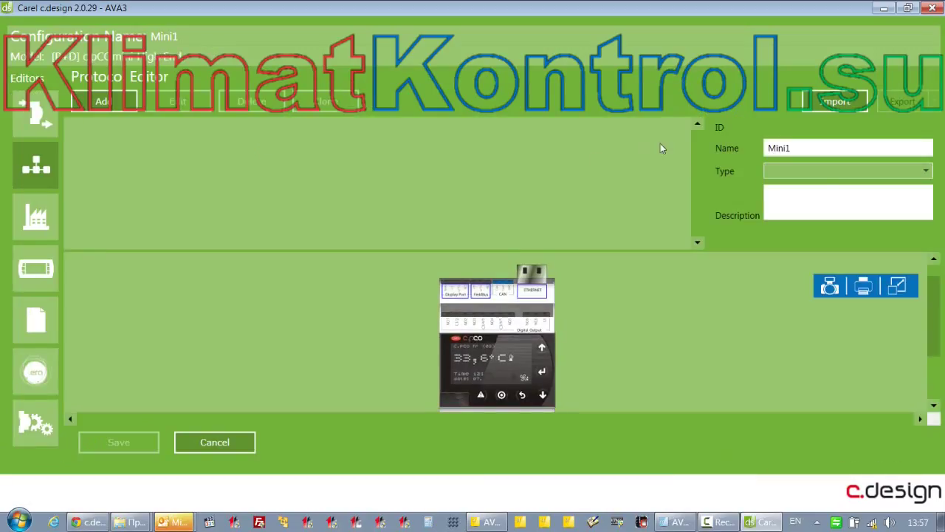
mouse_move(939, 329)
left_mouse_down()
mouse_move(939, 391)
mouse_move(939, 332)
left_mouse_up()
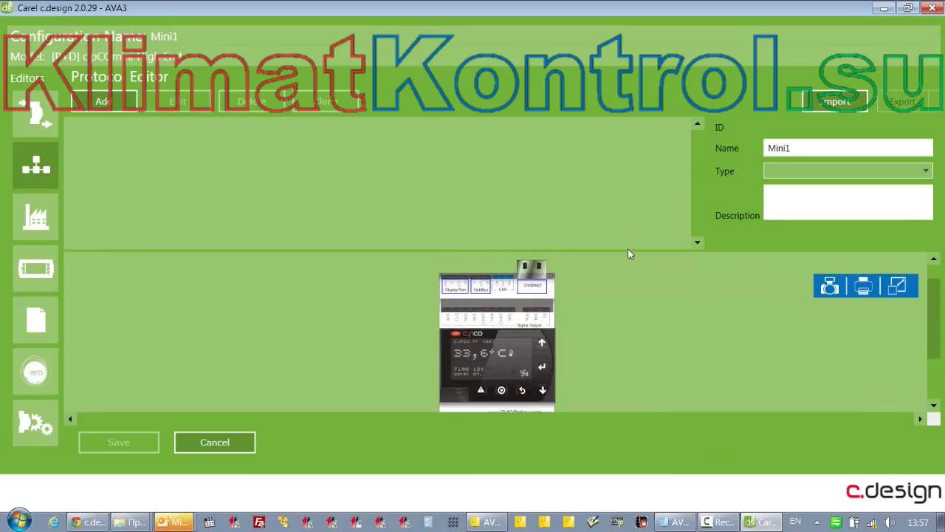
left_click_drag(936, 334, 939, 328)
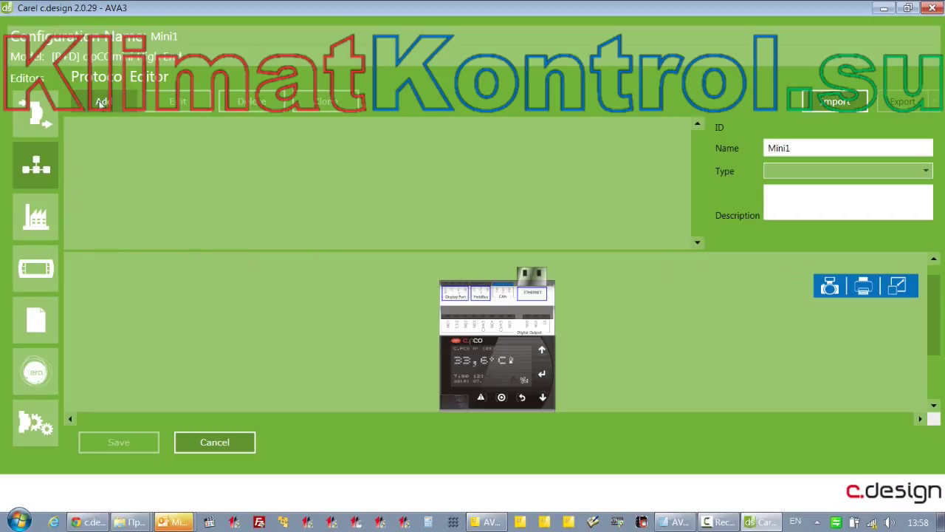
left_click(102, 103)
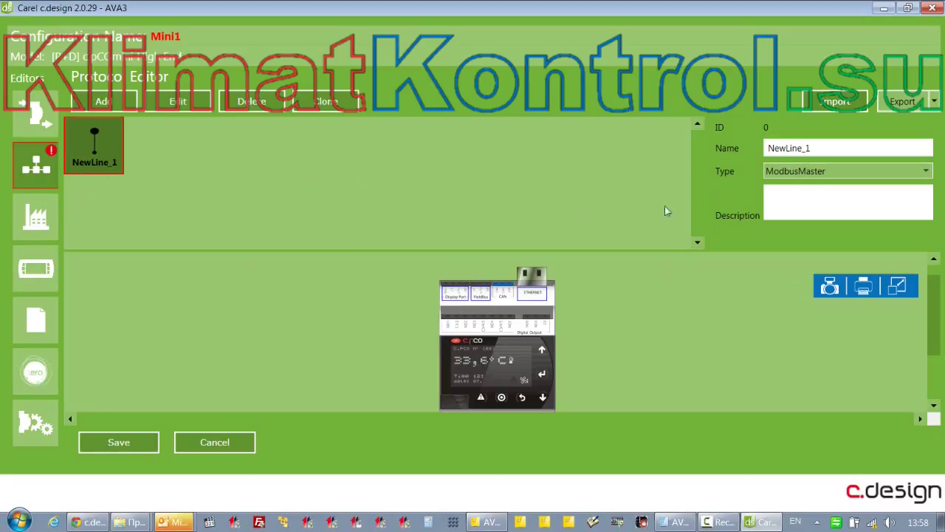
Rename NewLine_1 to Carel_Slave, set its type to CarelSlave, and open its empty variables window
double_click(821, 147)
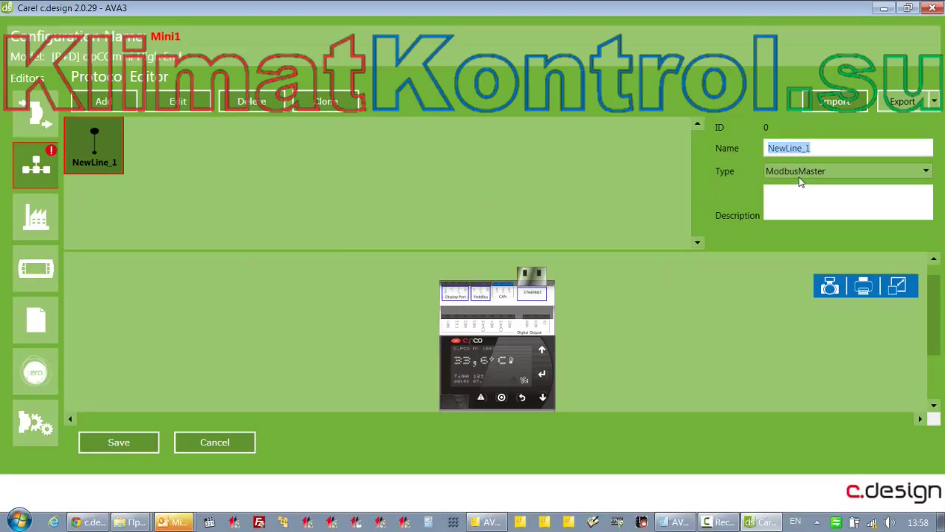
type("Carel_Slave")
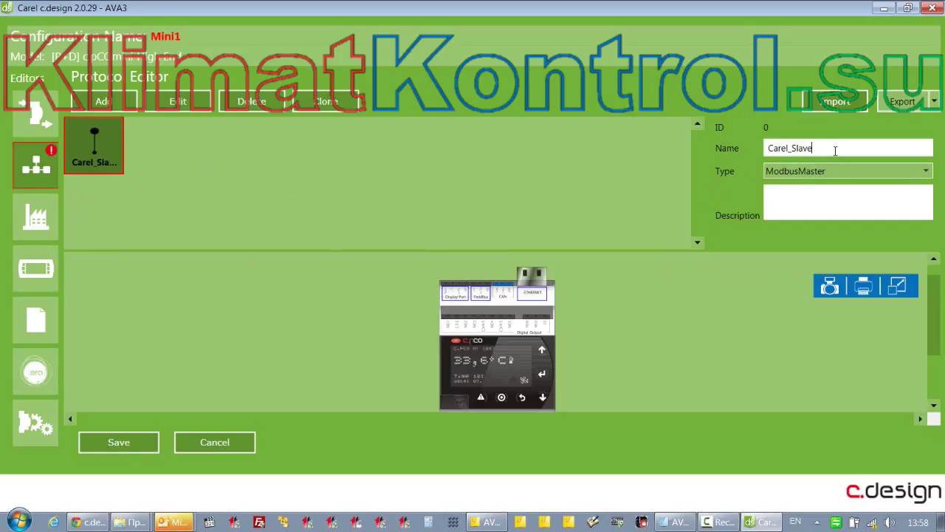
left_click(830, 172)
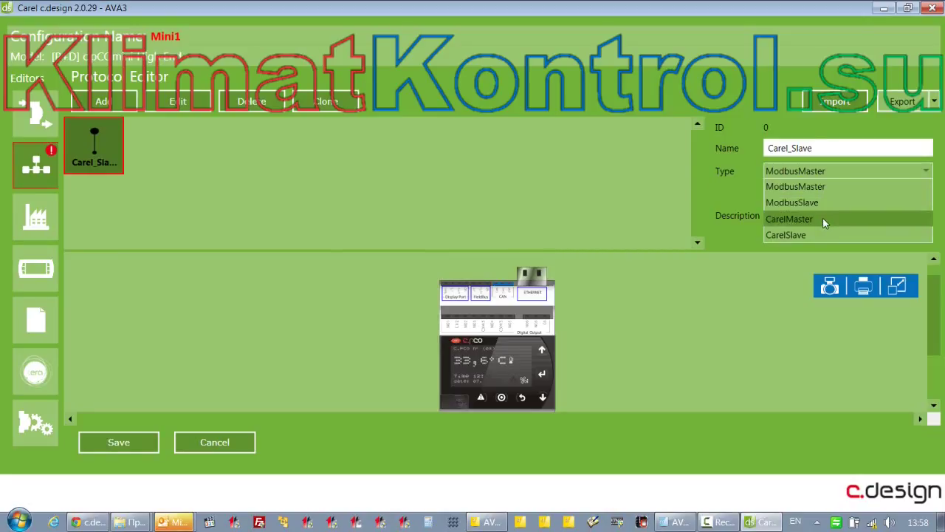
left_click(796, 235)
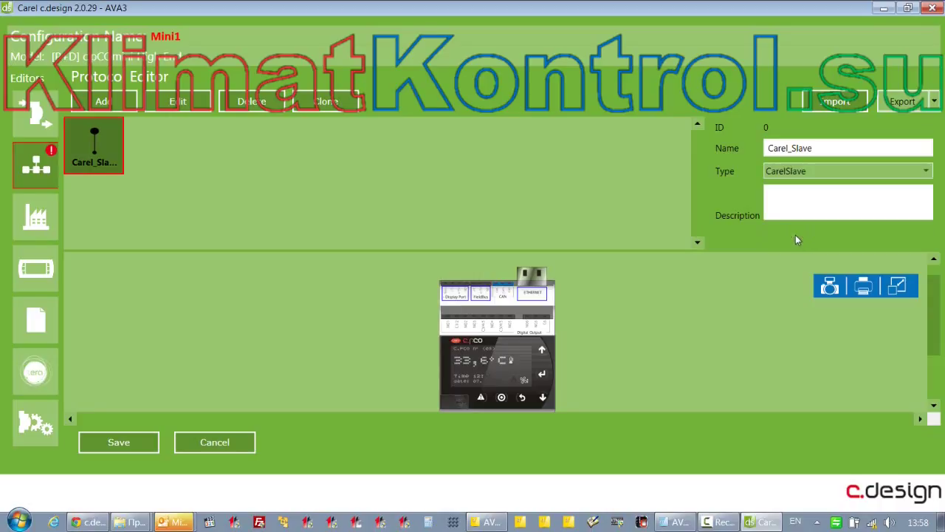
left_click(810, 193)
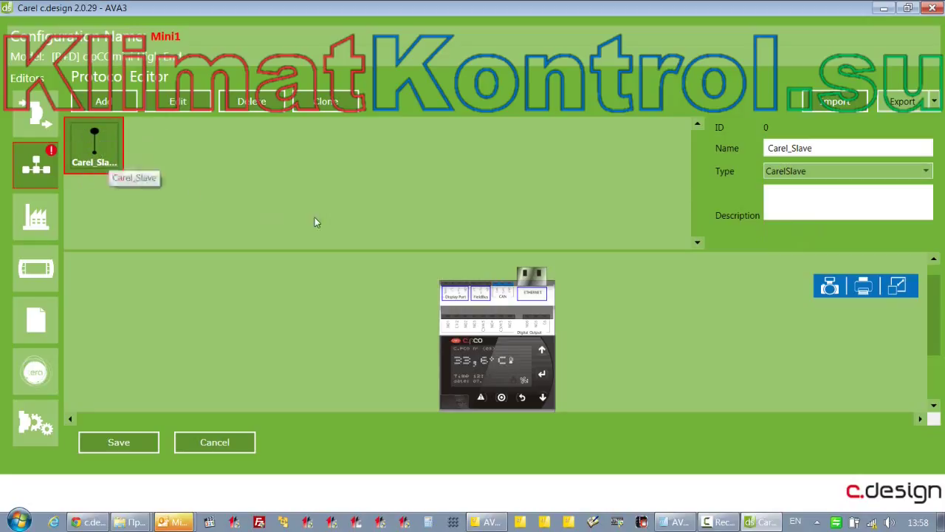
double_click(90, 153)
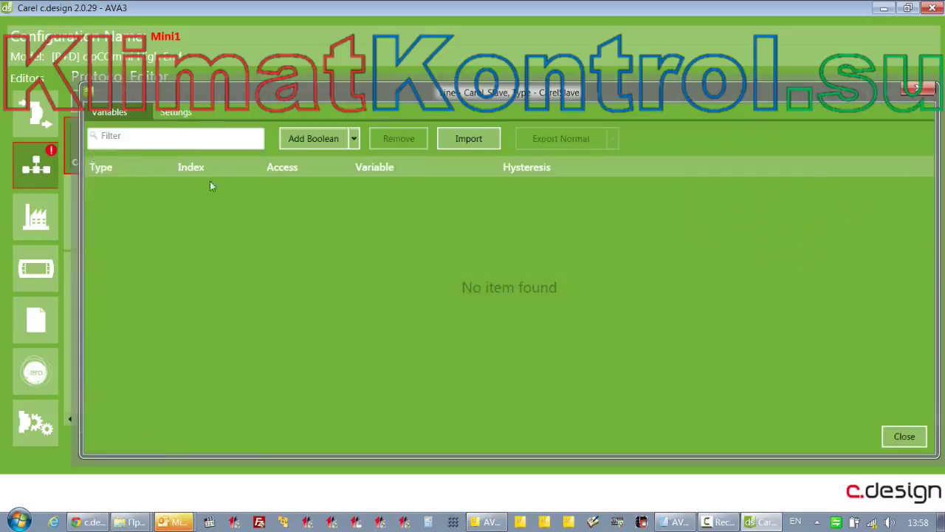
left_click_drag(467, 89, 457, 46)
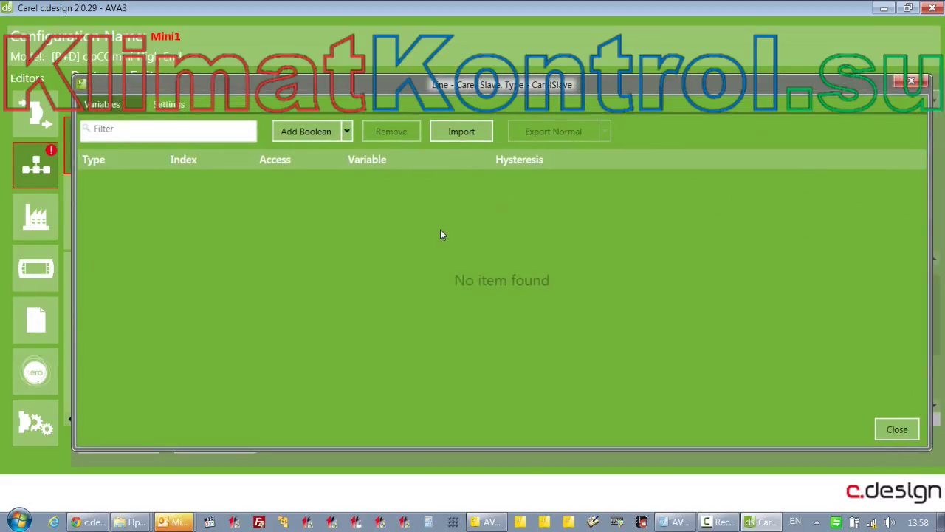
left_click(170, 104)
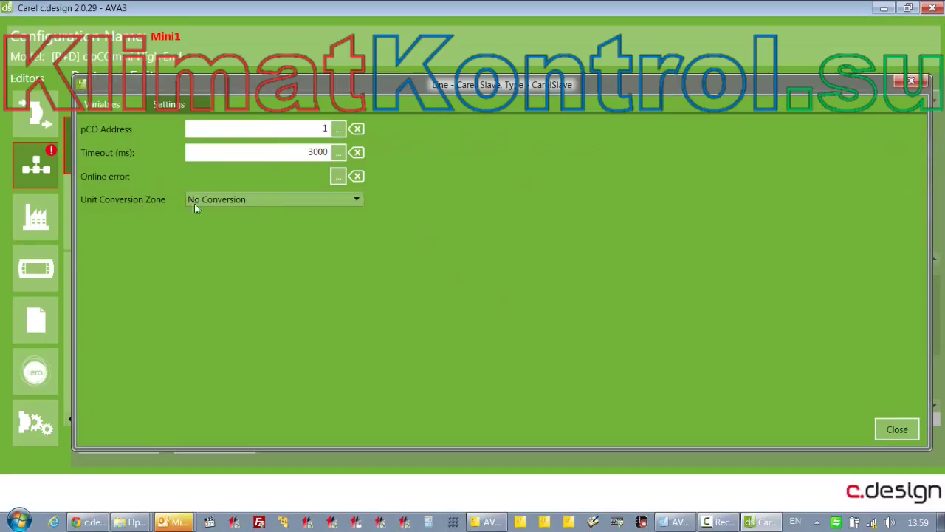
left_click(336, 177)
left_click(259, 201)
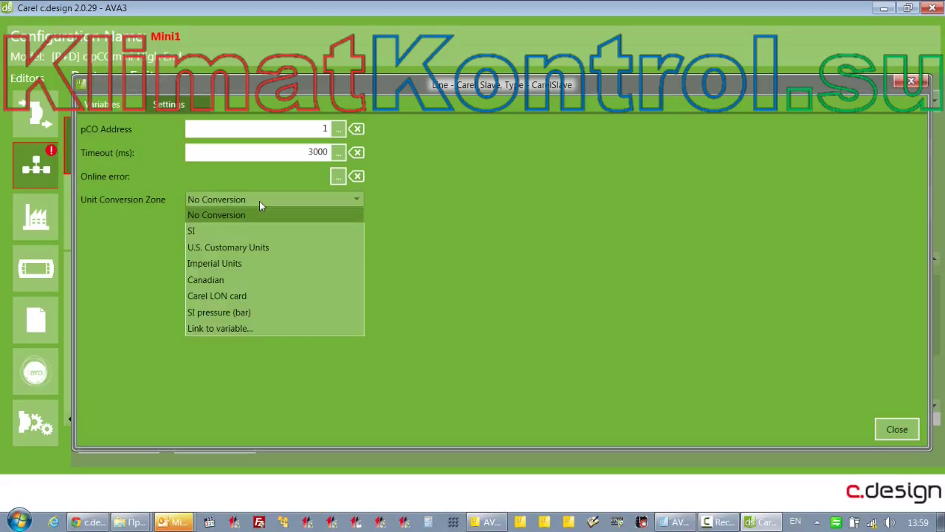
left_click(260, 201)
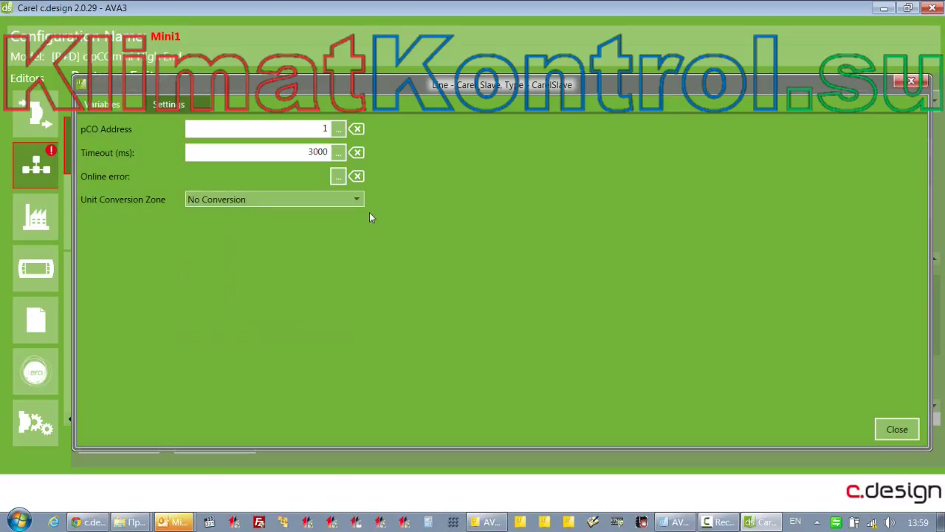
left_click(337, 129)
key("Escape")
left_click(97, 104)
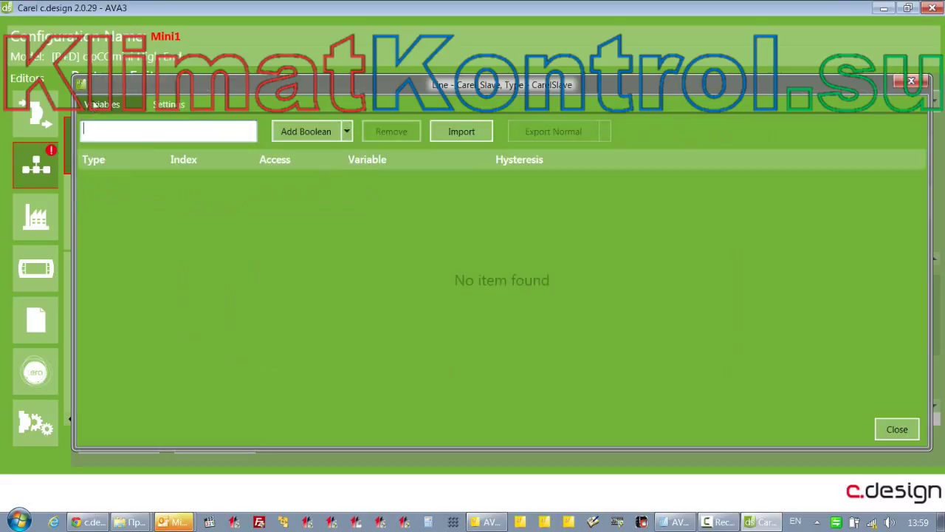
Add a Boolean variable at index 1 linked to Comp1_1 with Read access
left_click(302, 138)
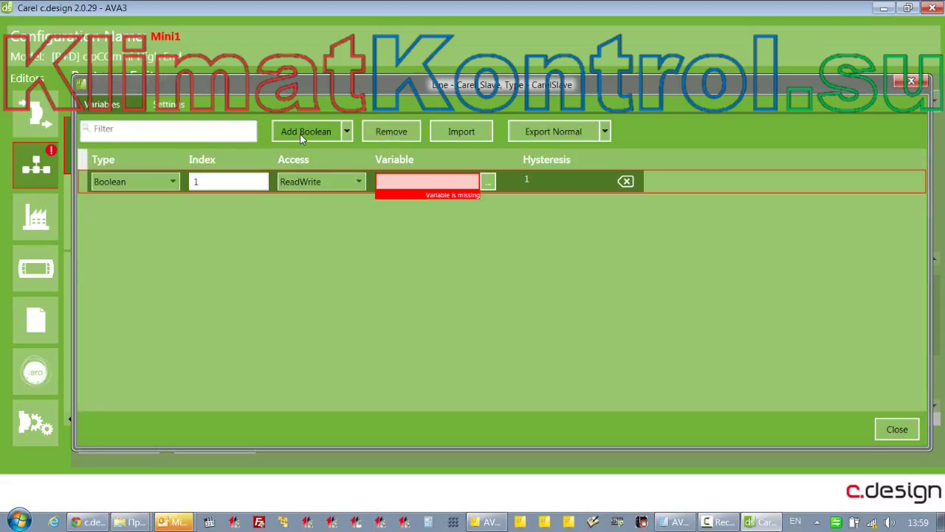
left_click(488, 182)
left_click_drag(726, 222, 534, 306)
left_click(331, 261)
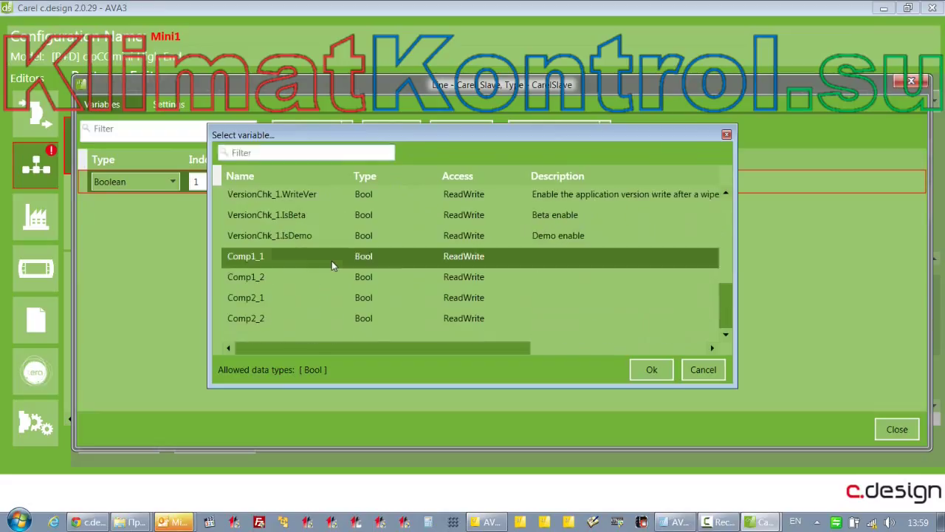
double_click(332, 261)
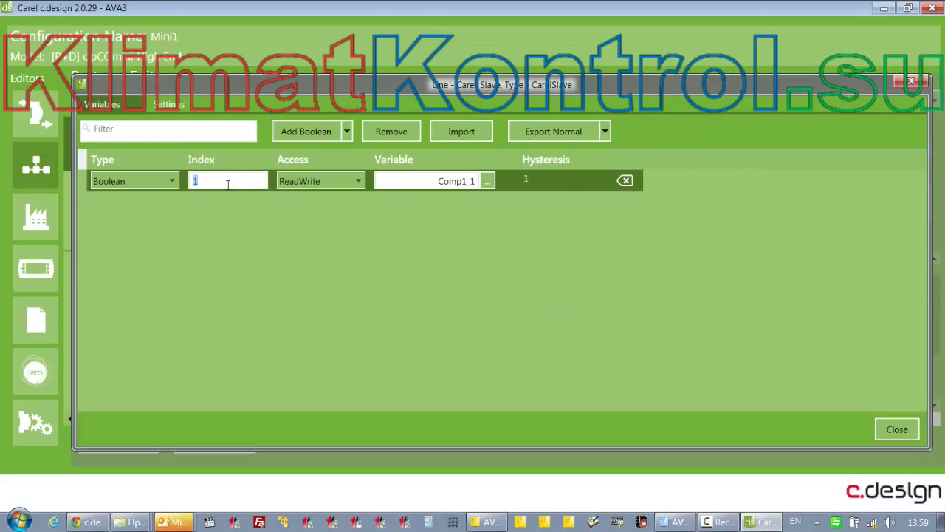
left_click(355, 180)
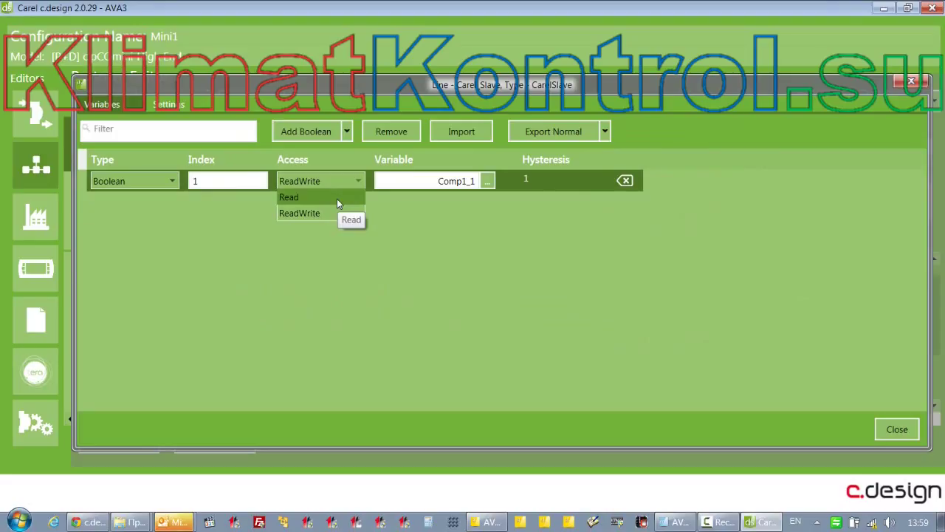
left_click(336, 198)
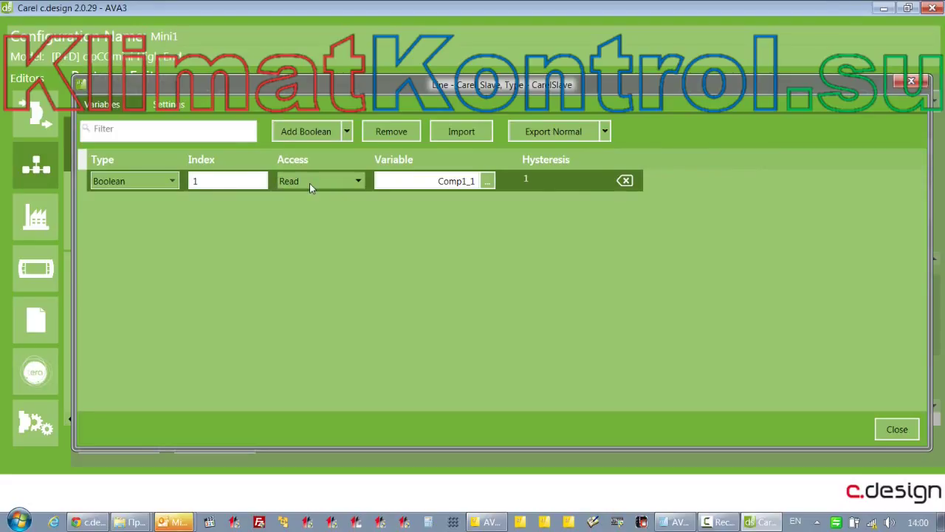
Add a second Boolean Read variable linked to Comp1_2
left_click(321, 132)
left_click(359, 205)
left_click(330, 225)
left_click(487, 203)
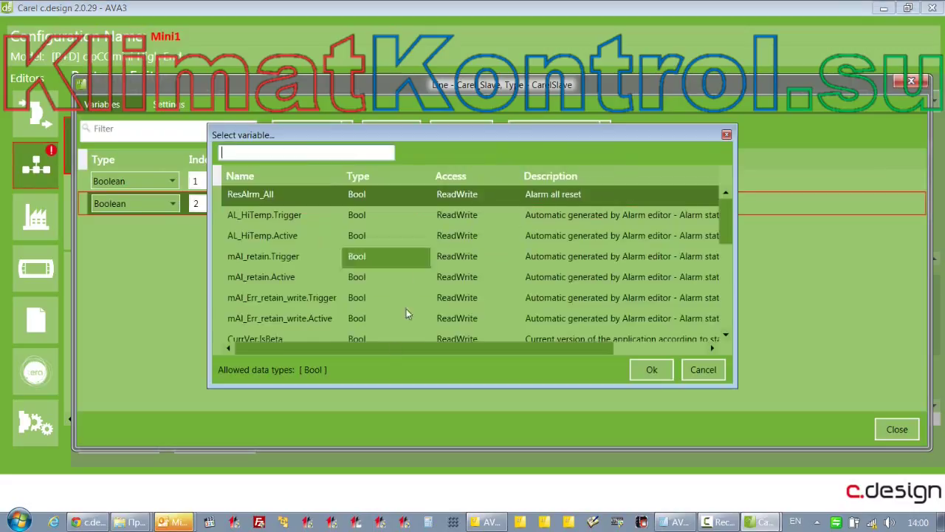
scroll(406, 309, "down", 1)
left_click(262, 151)
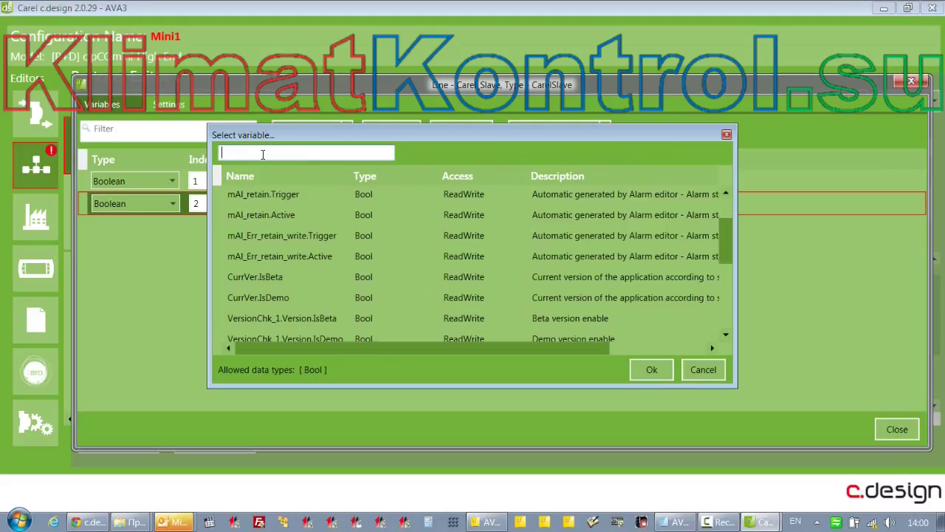
type("v")
key("BackSpace")
type("com")
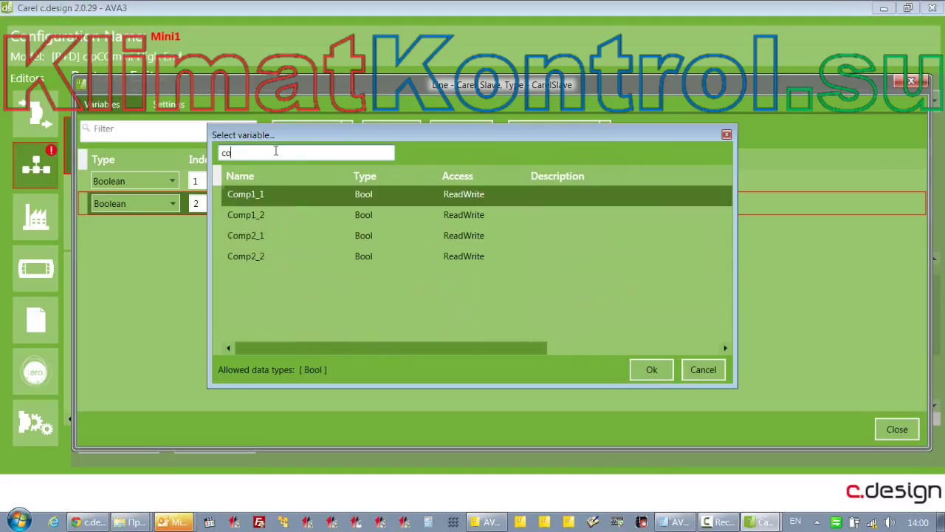
double_click(284, 211)
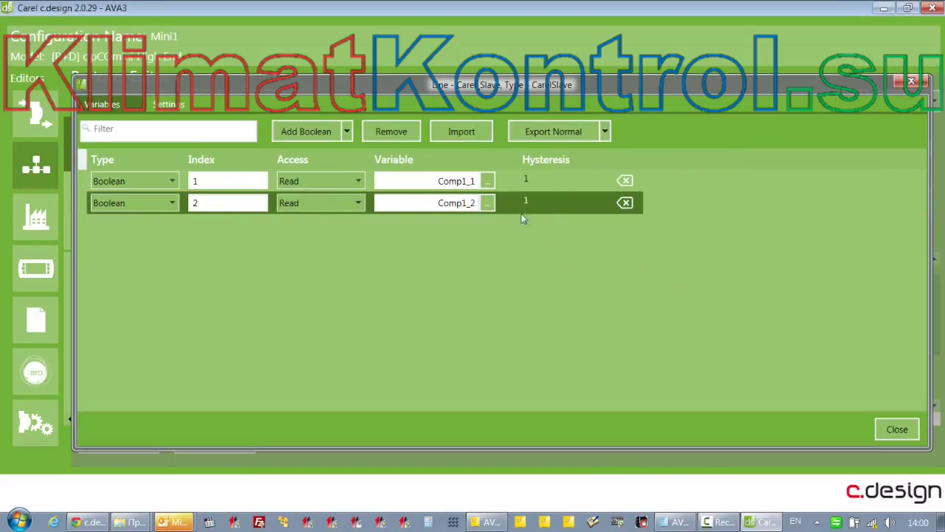
Add a third Boolean Read variable linked to Comp2_1
left_click(309, 133)
left_click(354, 223)
left_click(342, 242)
left_click(488, 226)
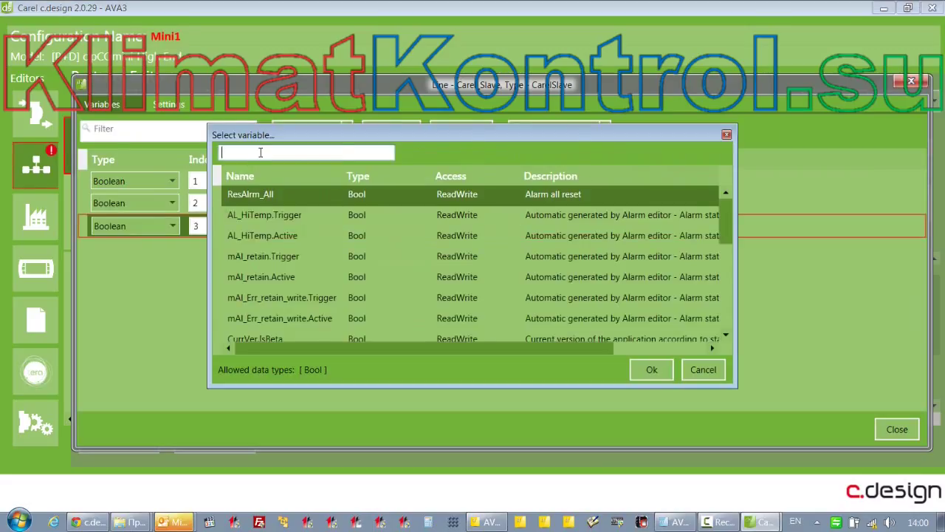
type("com")
double_click(254, 233)
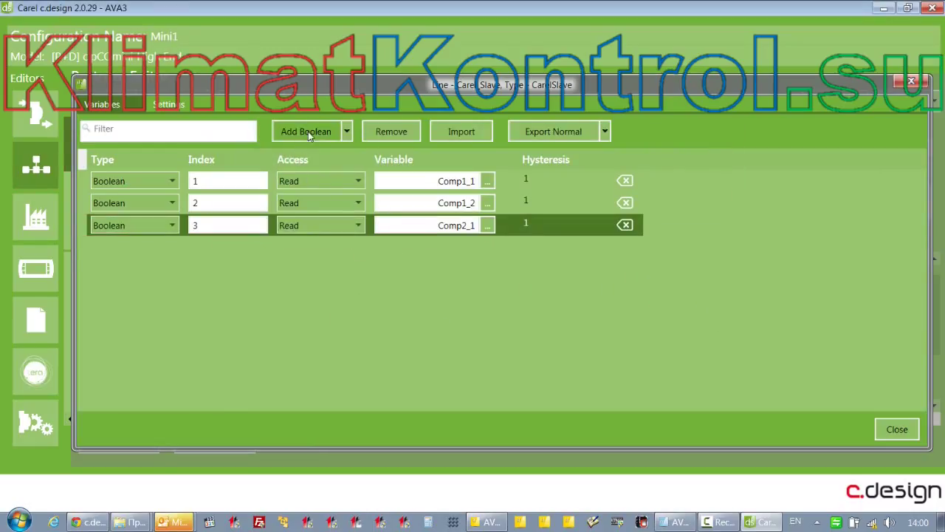
Add a fourth Boolean Read variable linked to Comp2_2, then show the variable-type choices
left_click(308, 131)
left_click(356, 249)
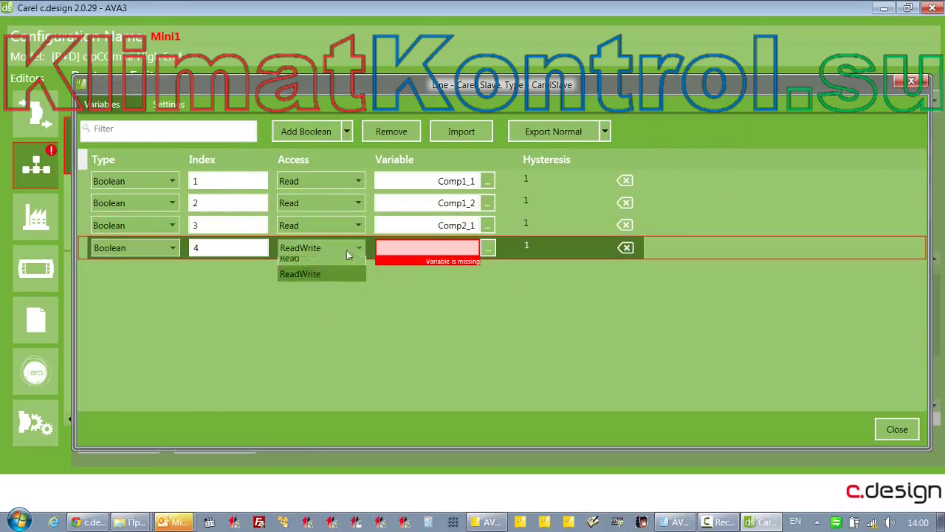
left_click(300, 264)
left_click(487, 248)
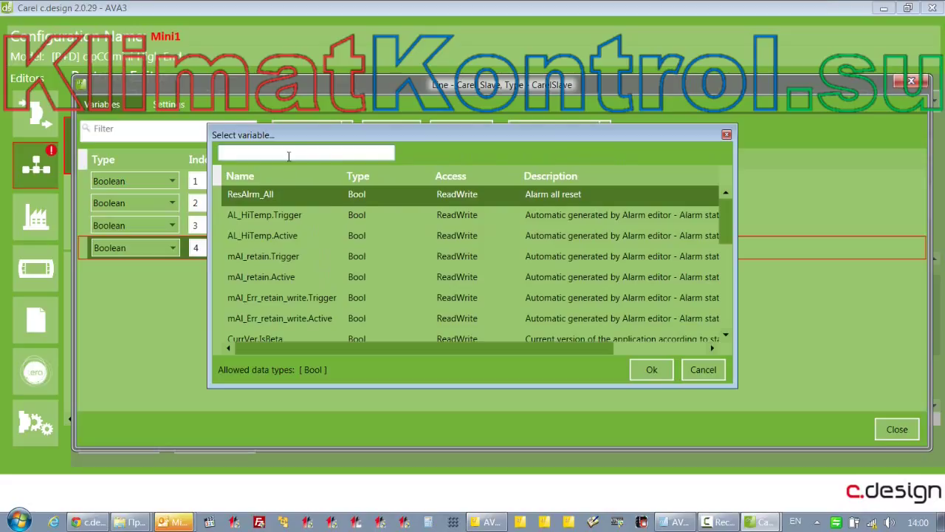
type("com")
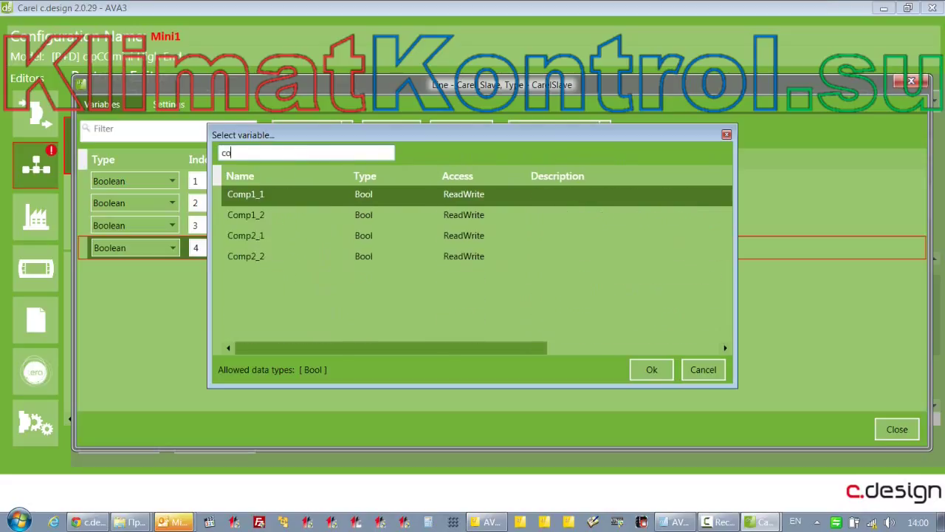
double_click(271, 256)
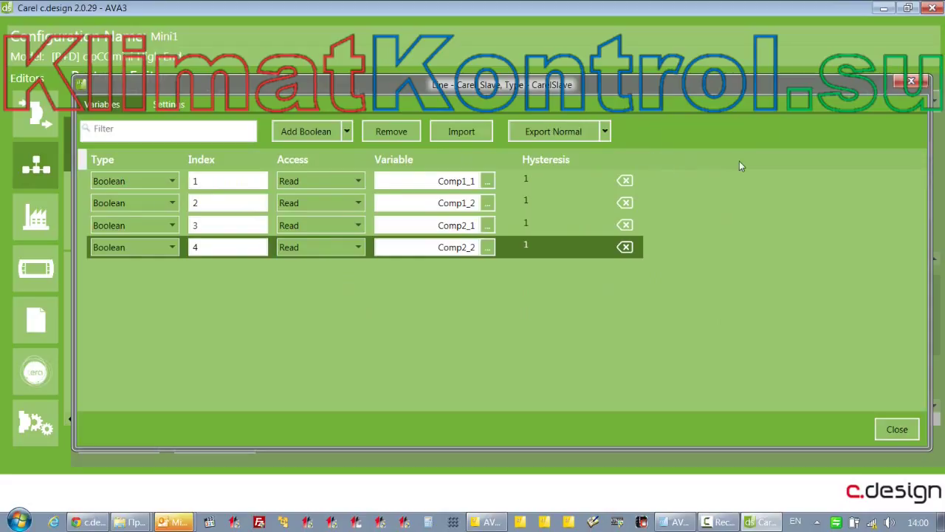
left_click(347, 134)
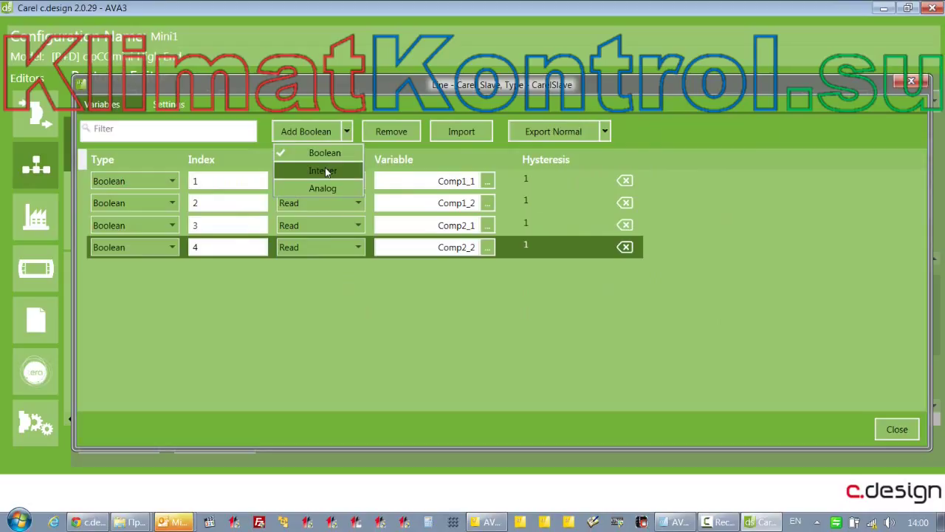
Add an Analog variable at index 1 with Read access, linked to SaTemp
left_click(323, 189)
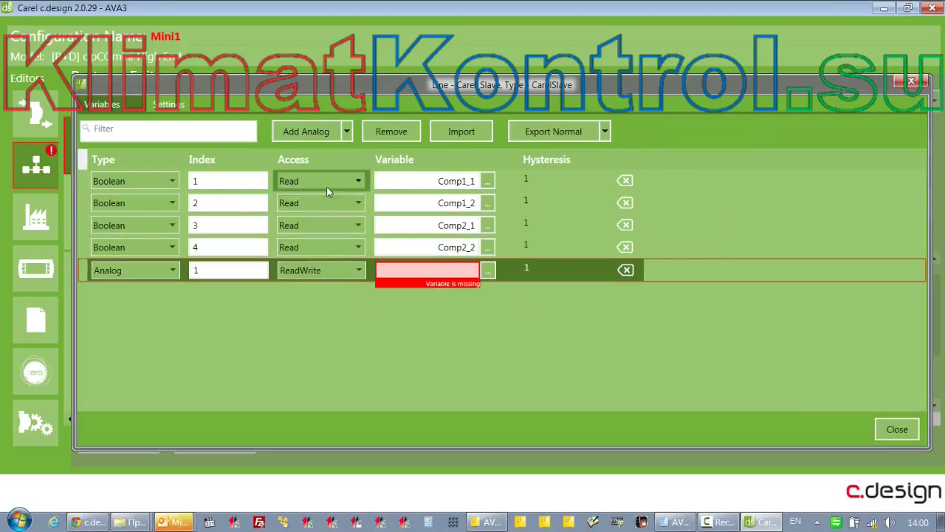
left_click(360, 272)
left_click(337, 288)
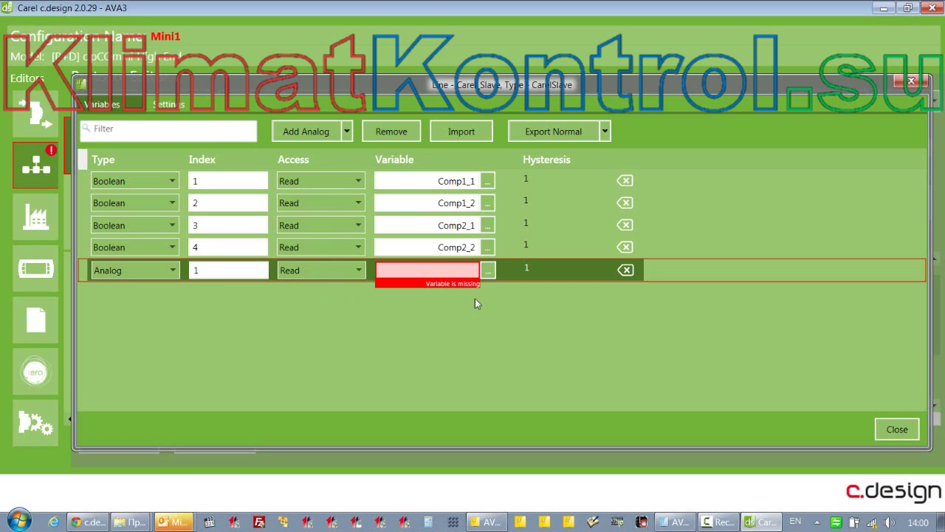
left_click(485, 271)
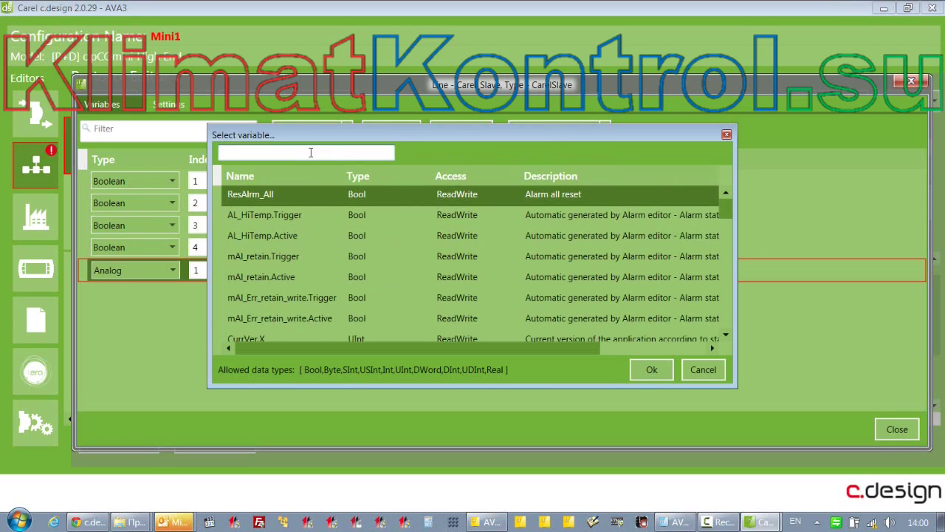
type("sate")
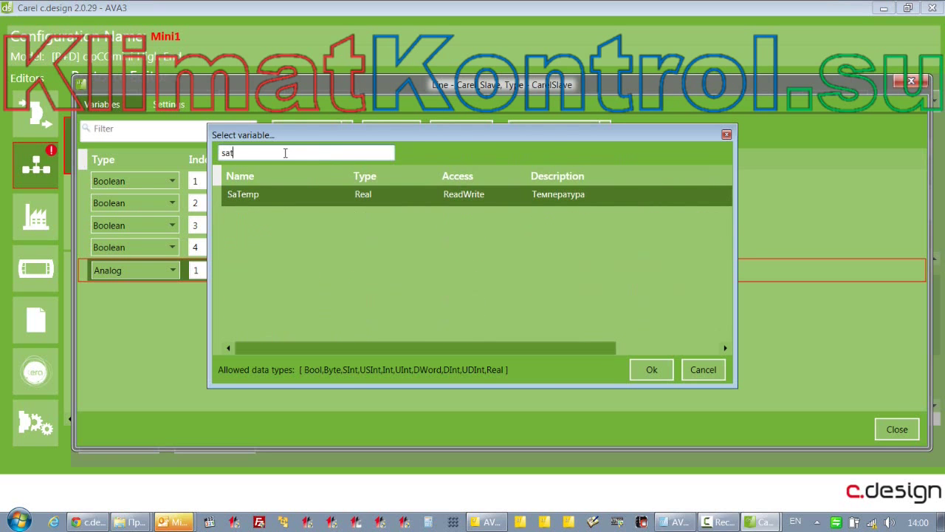
double_click(284, 191)
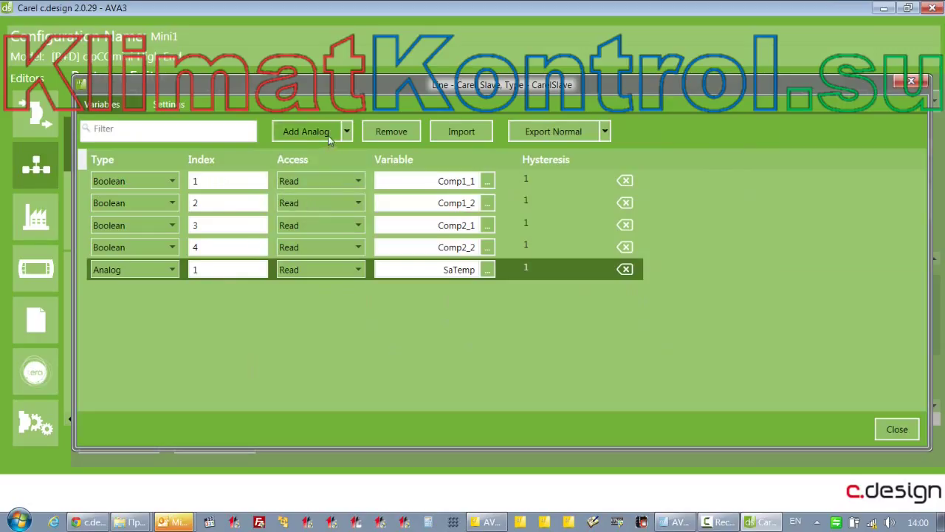
Add a second Analog variable at index 2 linked to Setpoint (ReadWrite)
left_click(306, 131)
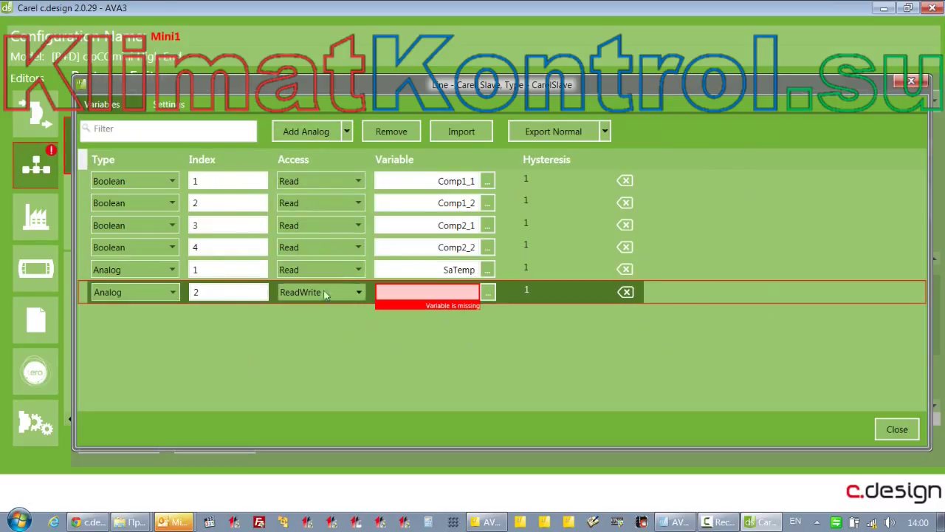
left_click(487, 293)
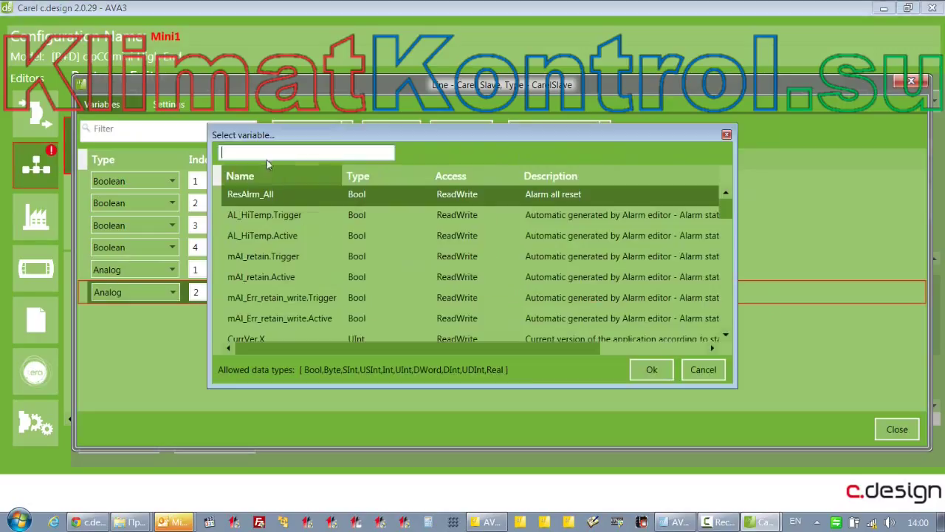
type("set")
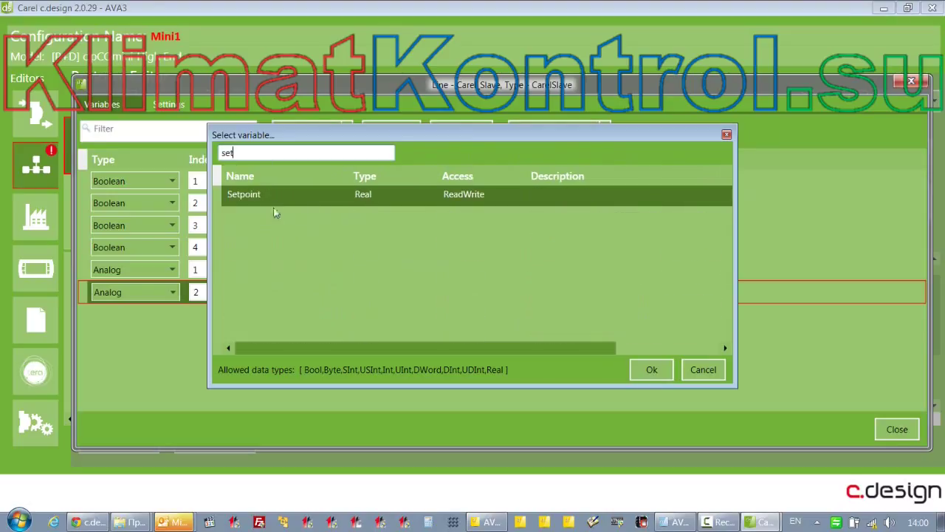
double_click(274, 192)
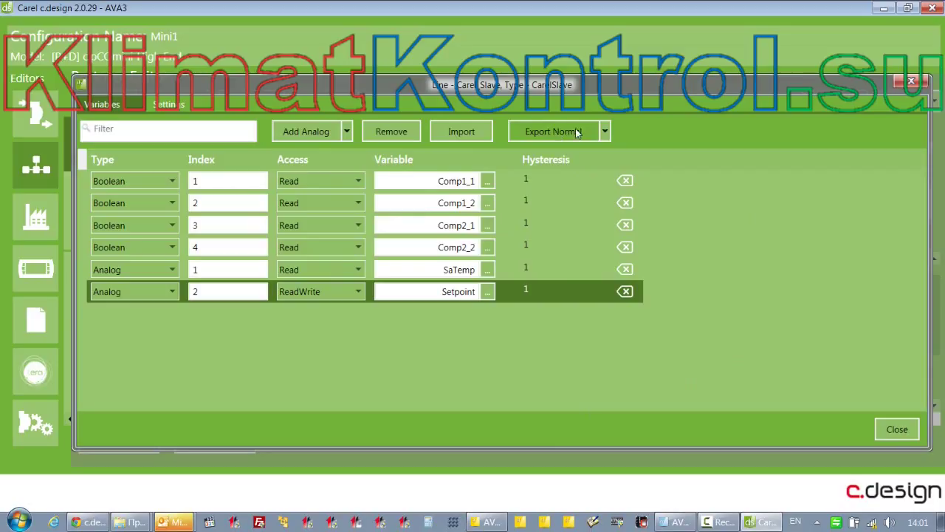
left_click(605, 132)
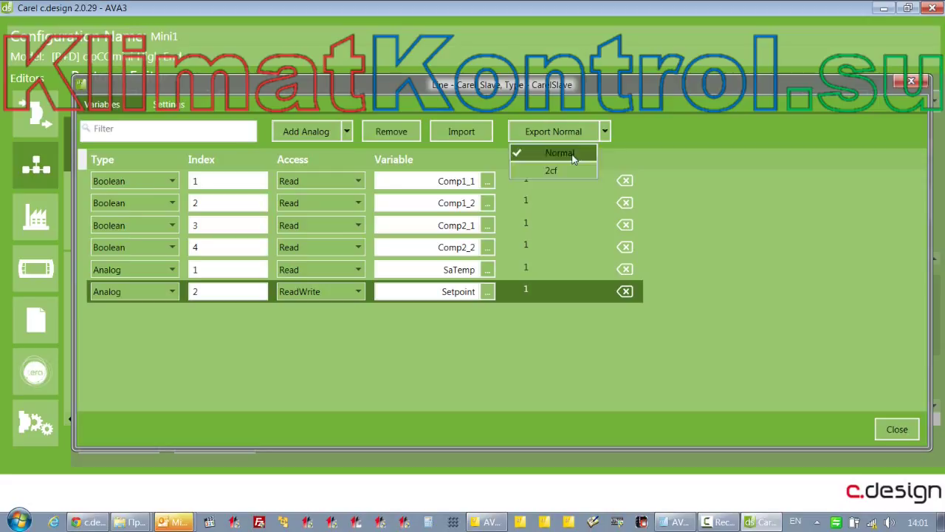
left_click(573, 157)
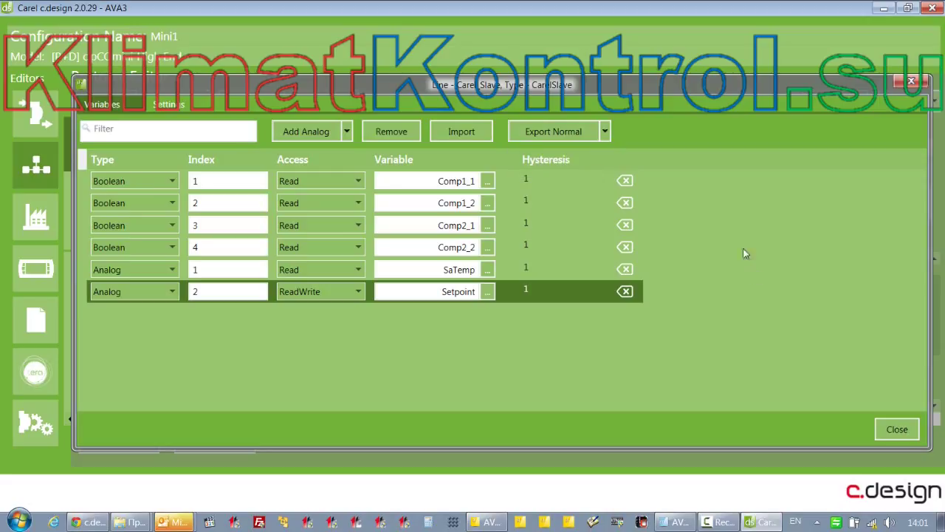
left_click(346, 132)
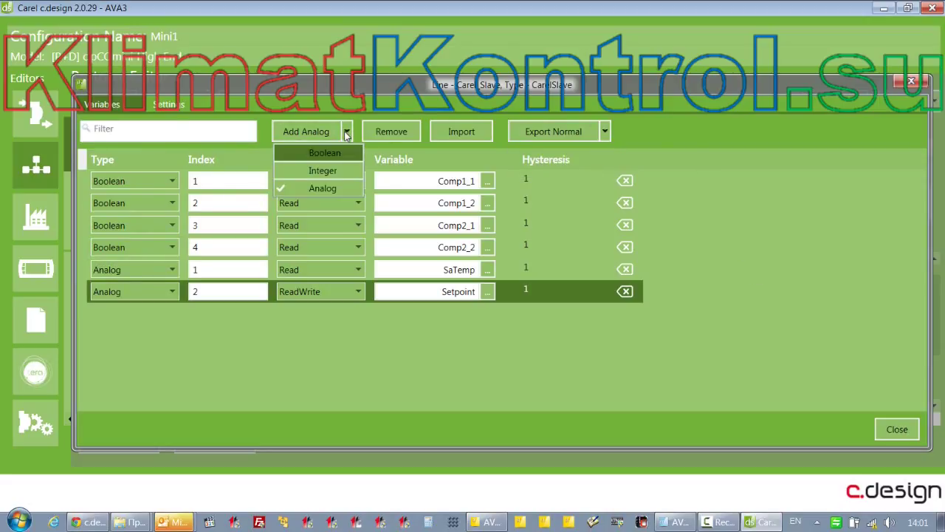
left_click(357, 116)
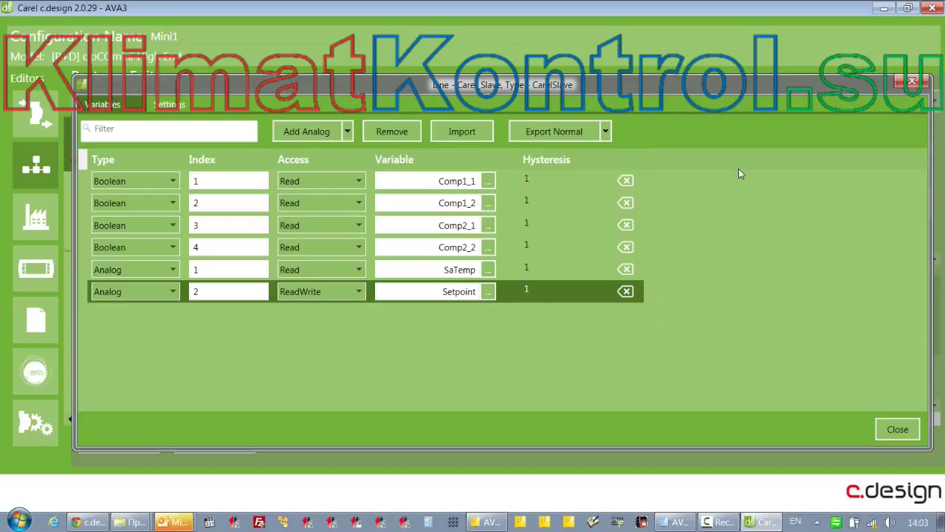
Close the variable list, clone Carel_Slave as Carel_Slave_Clone_1, and check its six variables
left_click(894, 430)
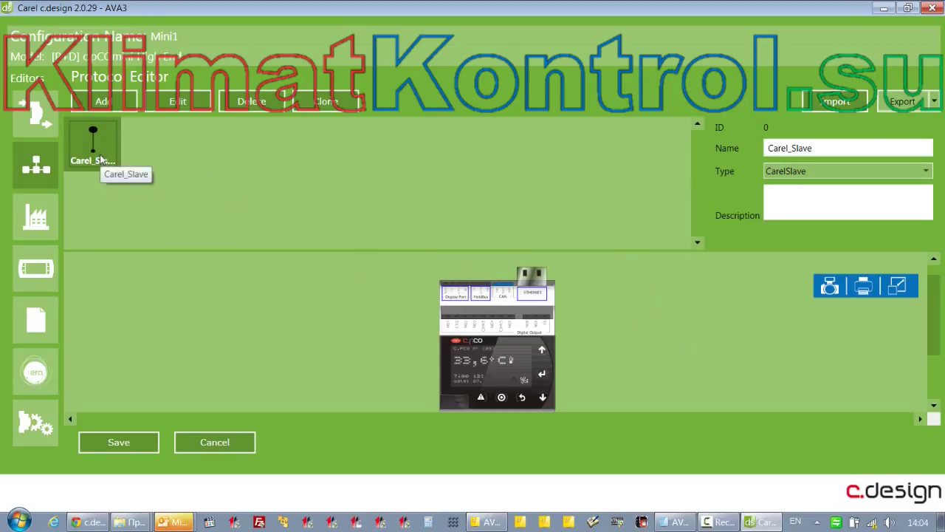
left_click(326, 101)
left_click(136, 164)
double_click(151, 161)
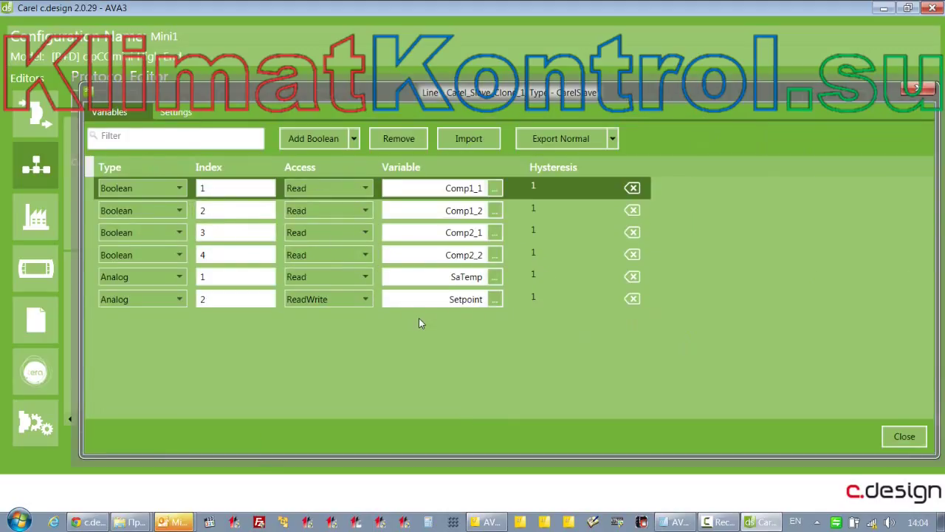
left_click(916, 90)
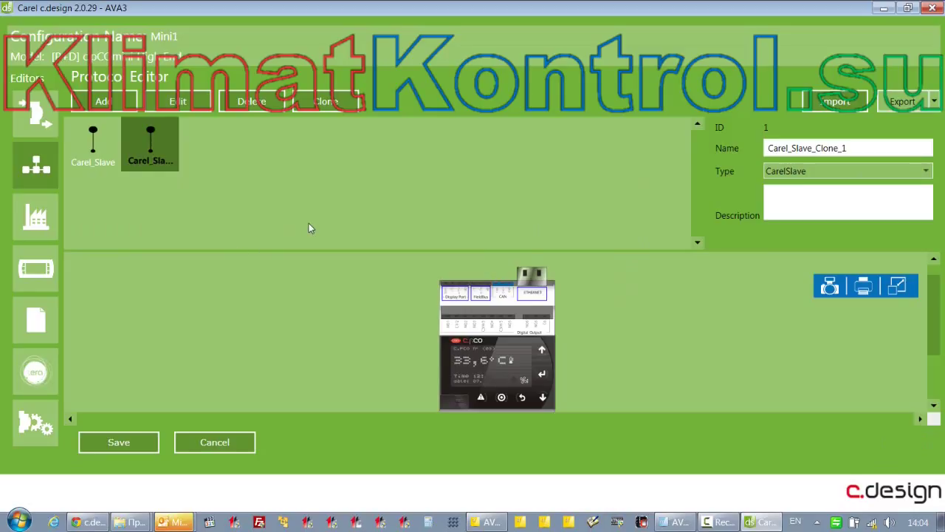
Delete the clone and add a ModbusSlave line named MB_Slave (ID 1), opening its variable list
key("Delete")
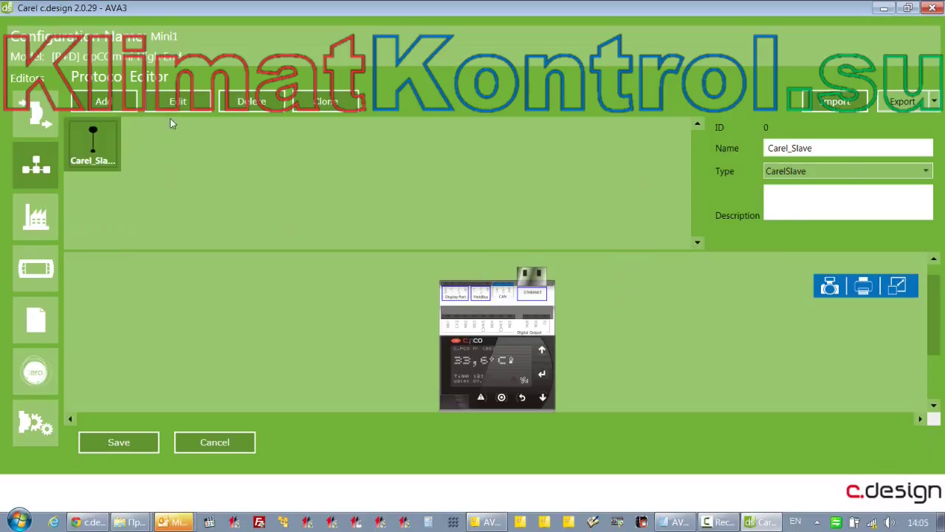
left_click(106, 109)
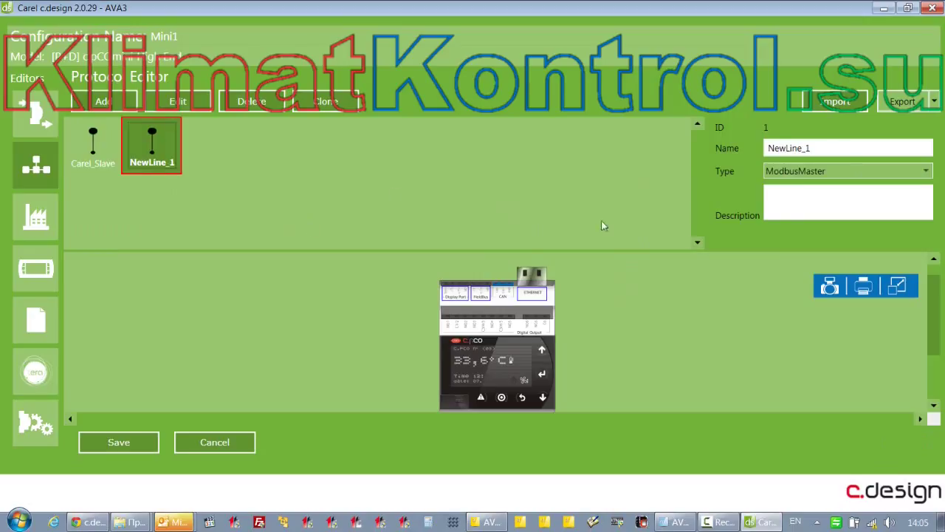
double_click(816, 146)
type("M")
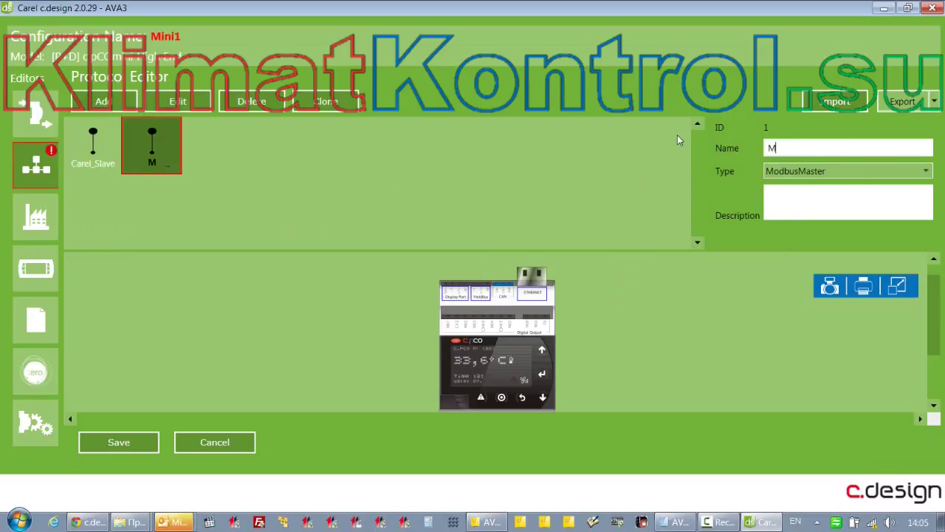
type("B_Slave")
left_click(818, 172)
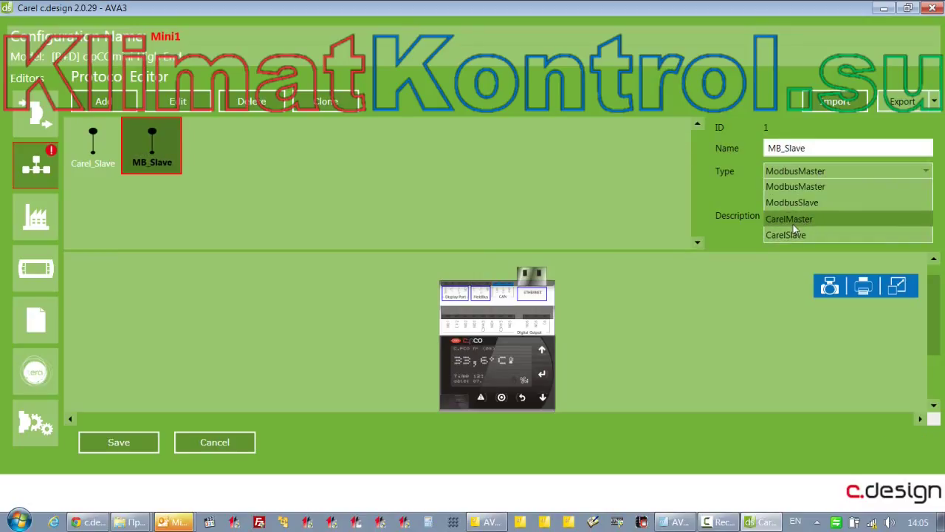
left_click(798, 203)
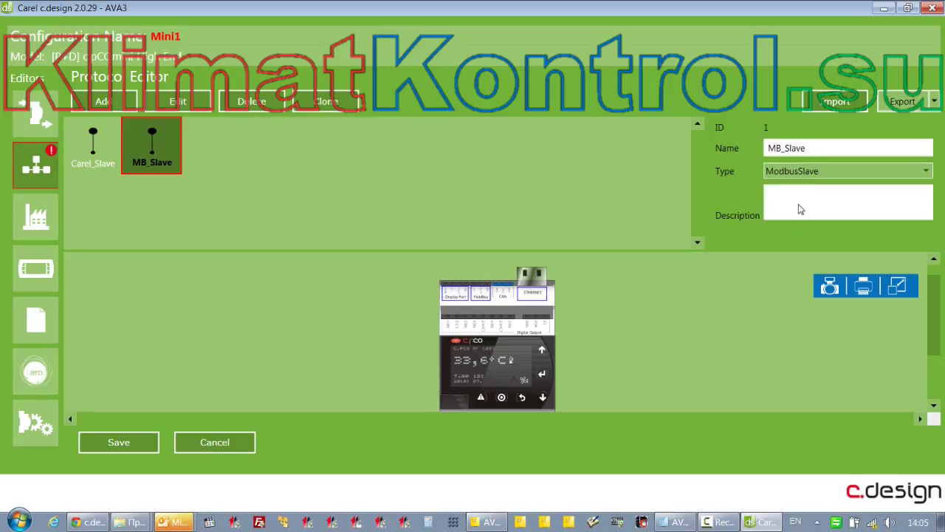
double_click(170, 153)
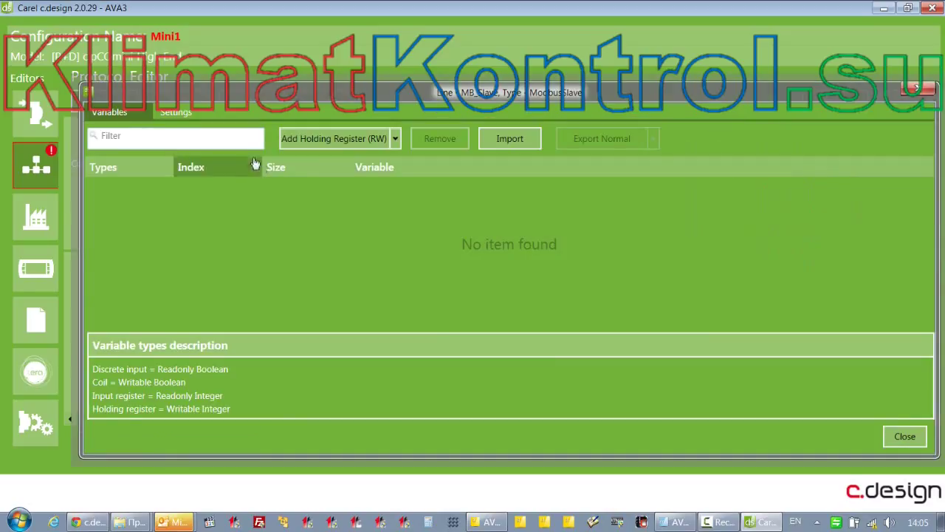
Add a Holding Register at index 0 linked to Setpoint
left_click(396, 139)
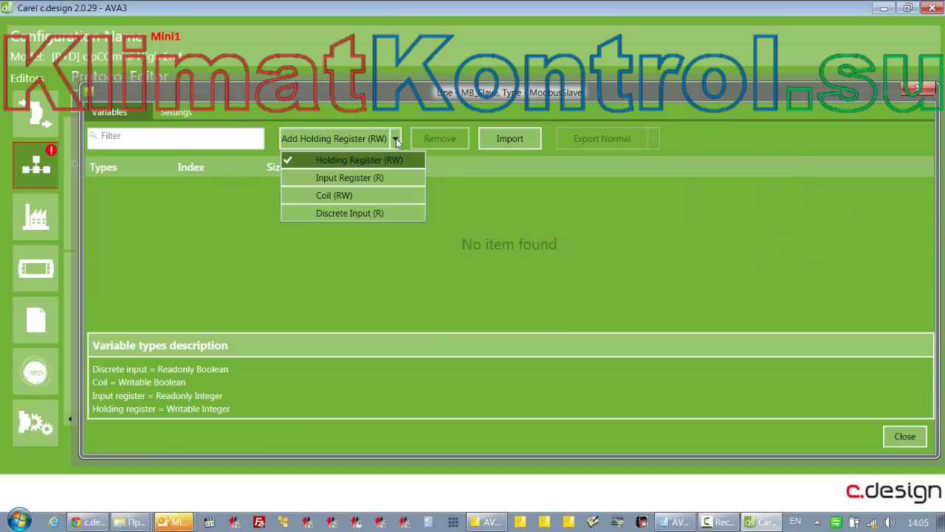
left_click(615, 243)
left_click(332, 138)
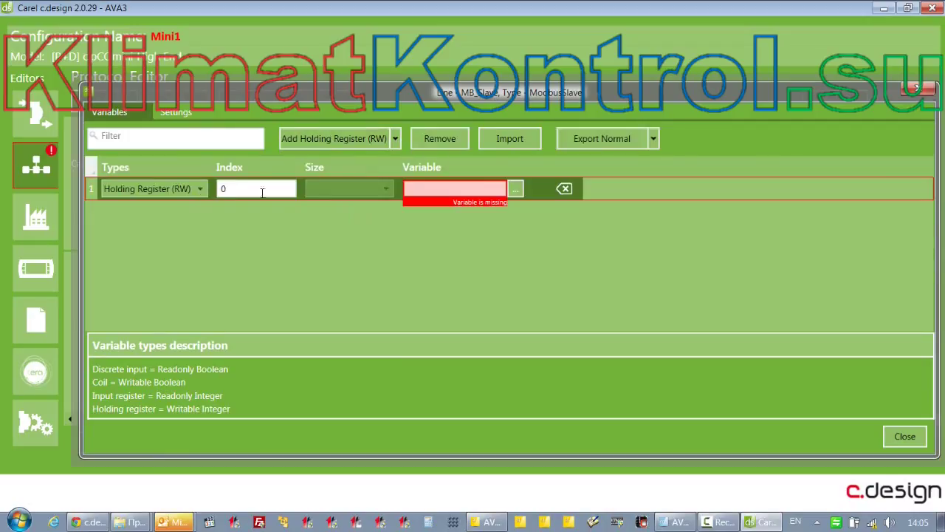
left_click(514, 190)
type("set")
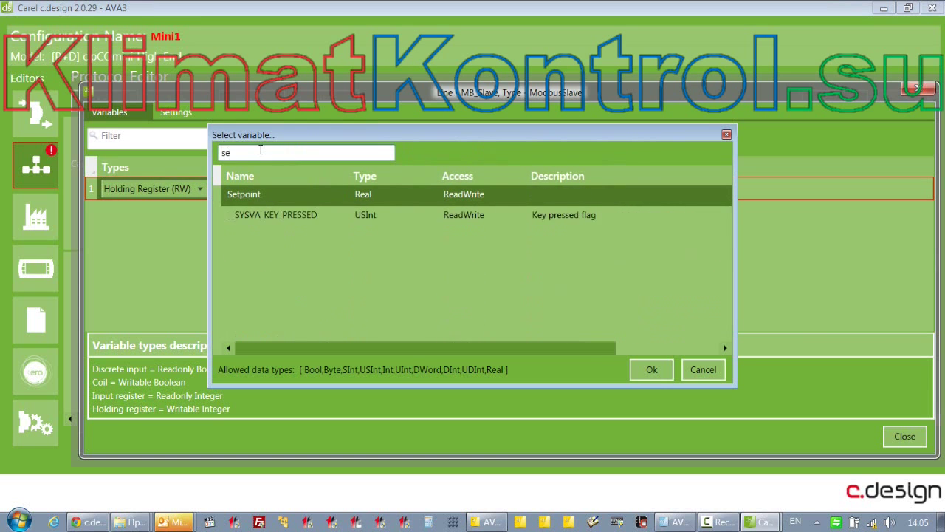
double_click(254, 196)
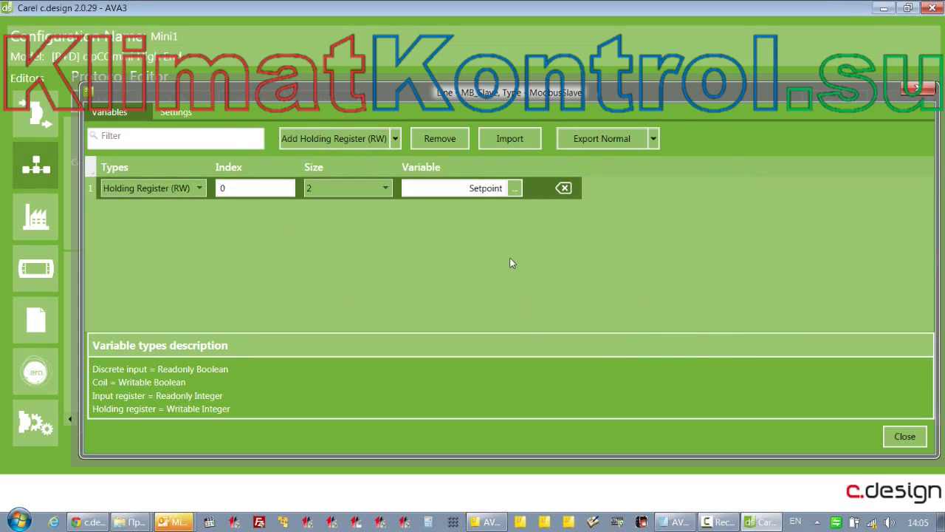
Add an Input Register at index 0 linked to SaTemp
left_click(395, 138)
left_click(347, 179)
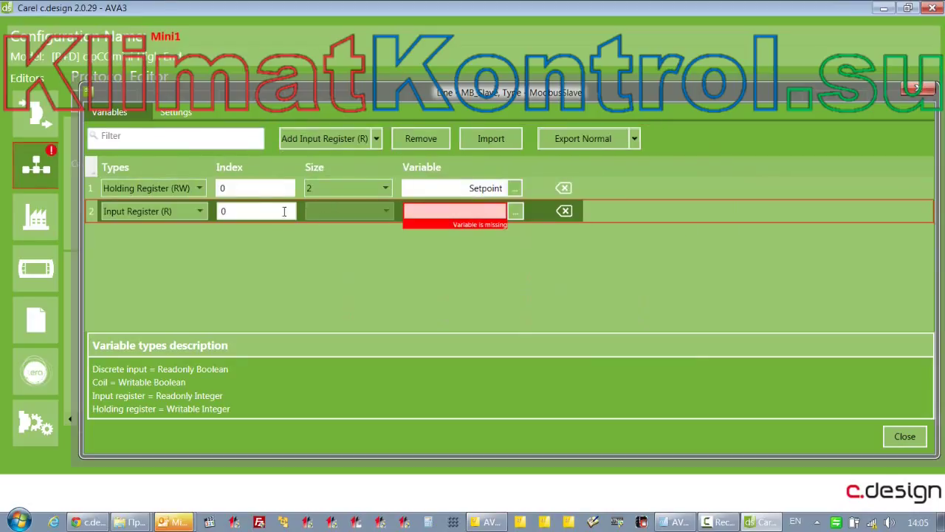
left_click(514, 212)
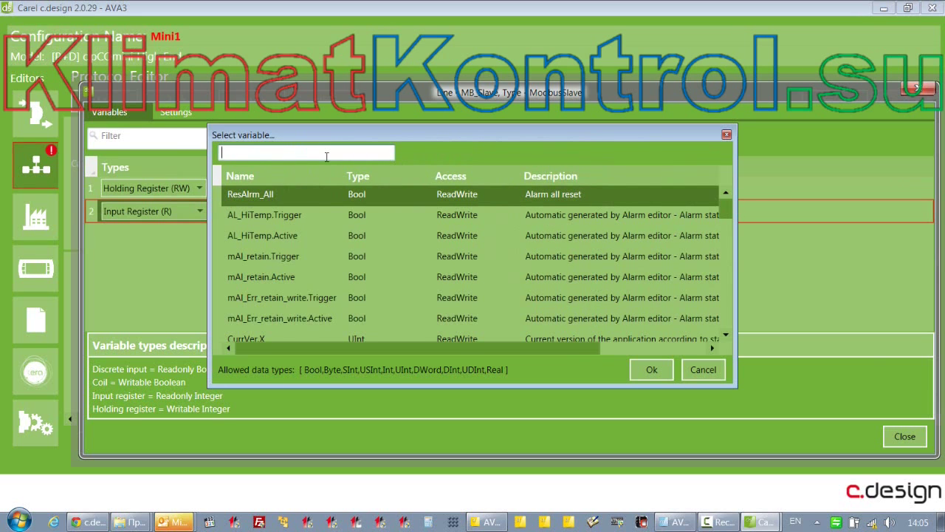
type("sat")
double_click(264, 194)
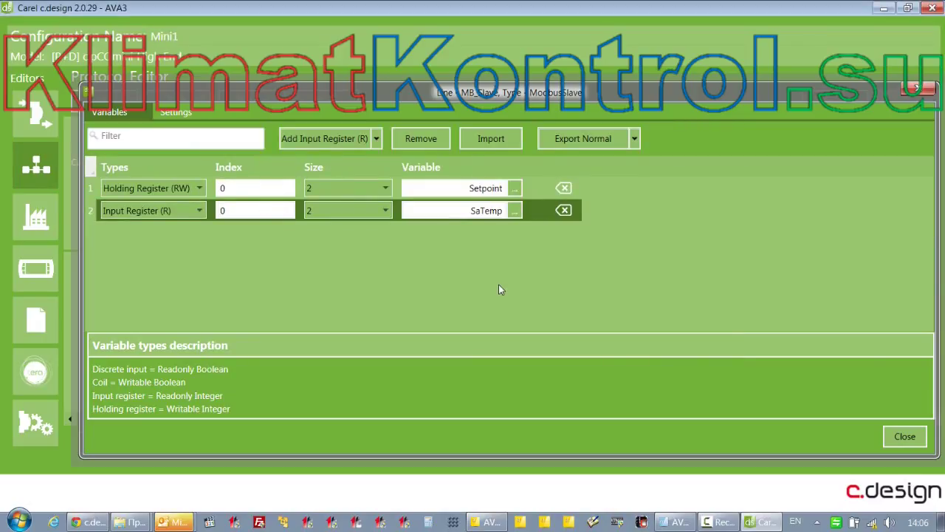
Change the Setpoint and SaTemp register sizes to 1 and review the Export Normal format options
left_click(308, 188)
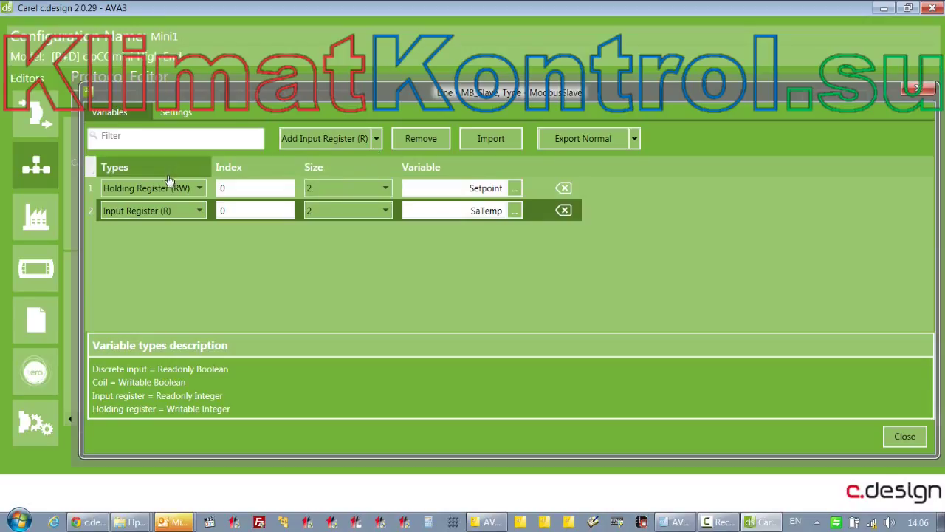
left_click(386, 188)
left_click(359, 204)
left_click(360, 209)
left_click(356, 223)
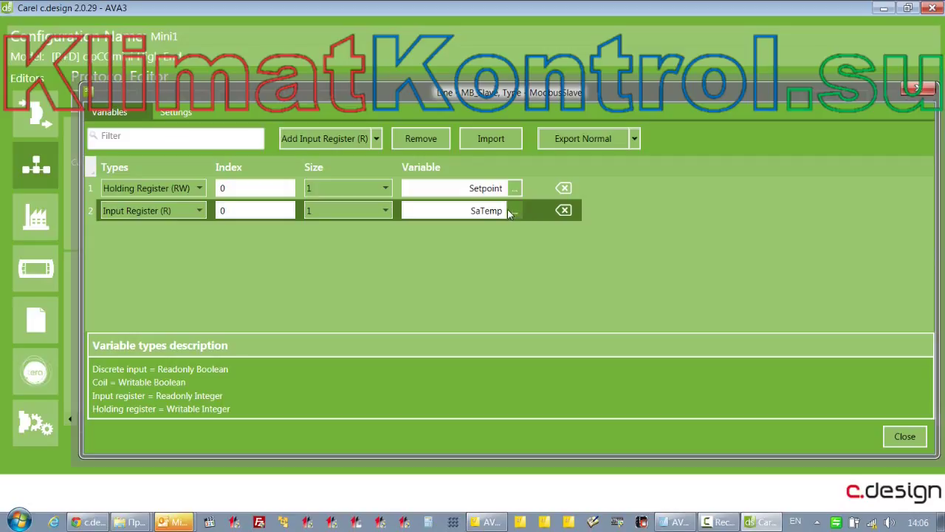
left_click(385, 189)
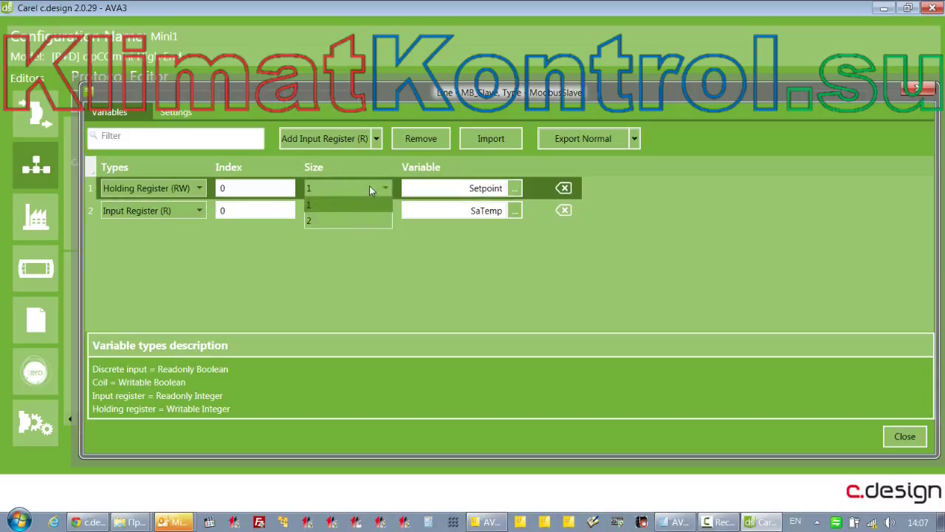
left_click(369, 185)
left_click(369, 186)
left_click(353, 220)
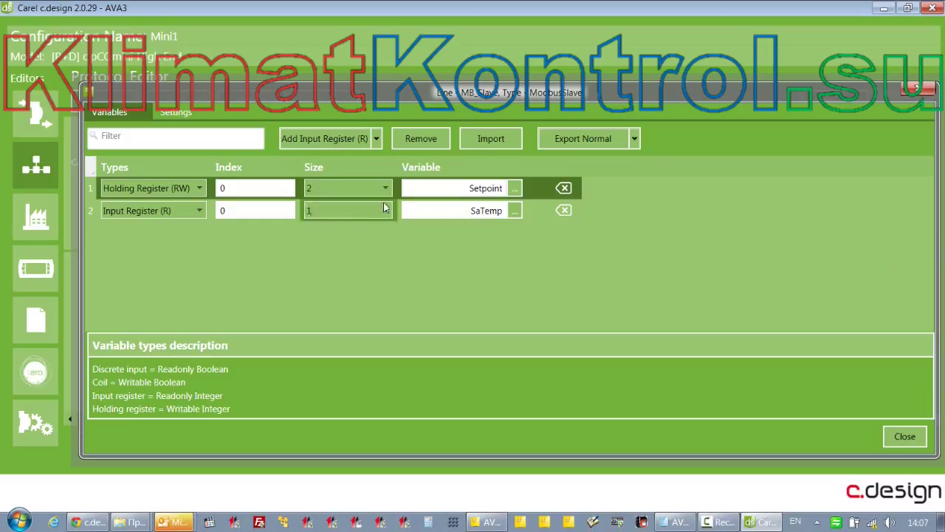
scroll(385, 190, "up", 1)
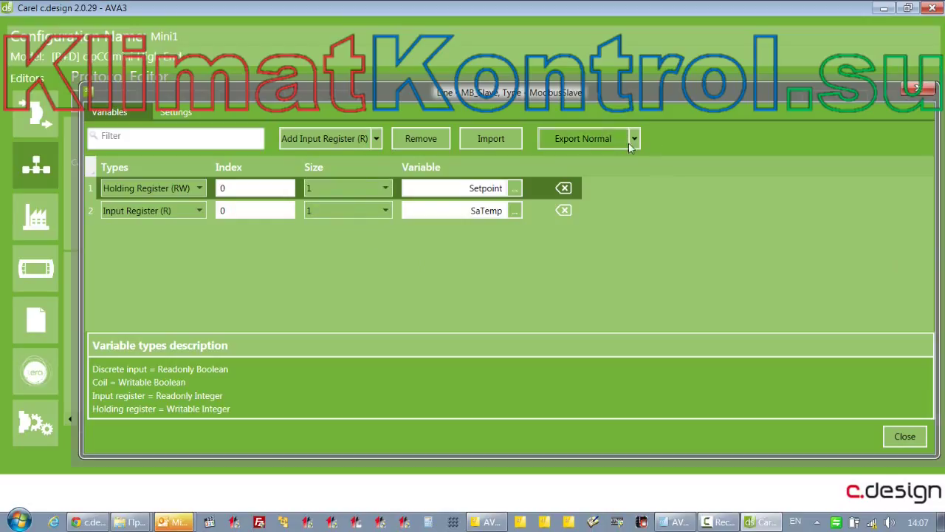
left_click(639, 146)
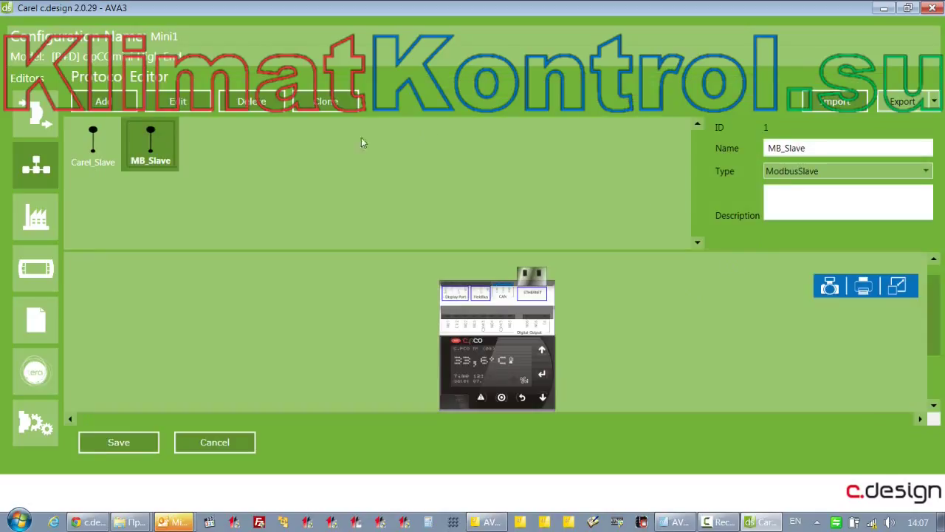
Add a new line named Carel_Mst with type CarelMaster (ID 2)
left_click(103, 102)
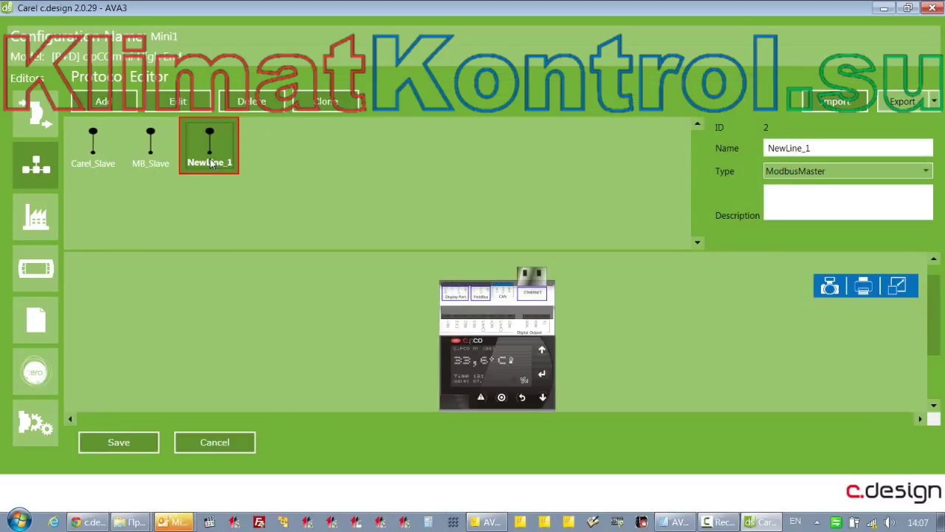
left_click(833, 149)
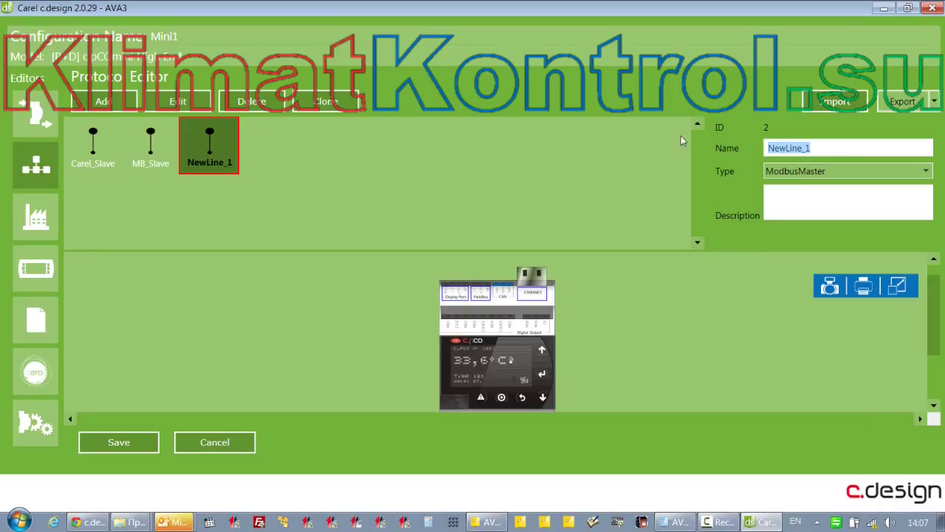
type("Carel_Mst")
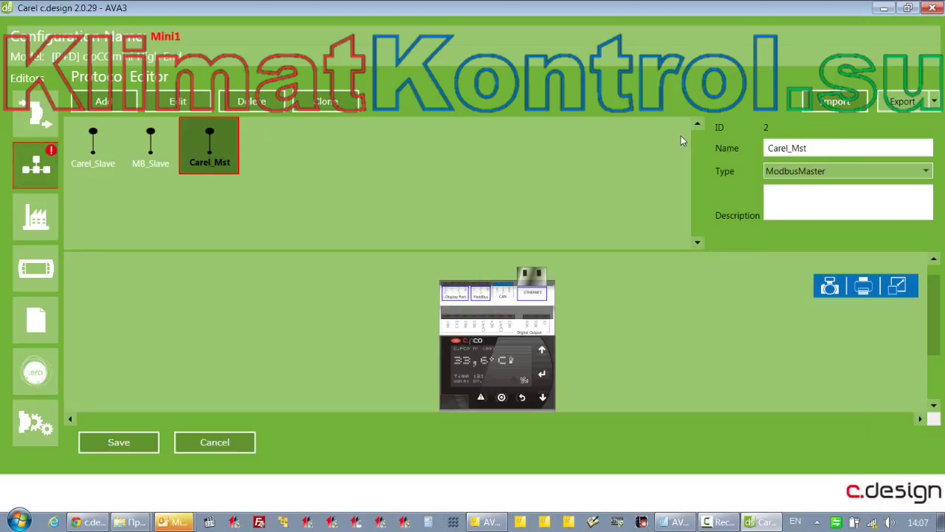
left_click(896, 171)
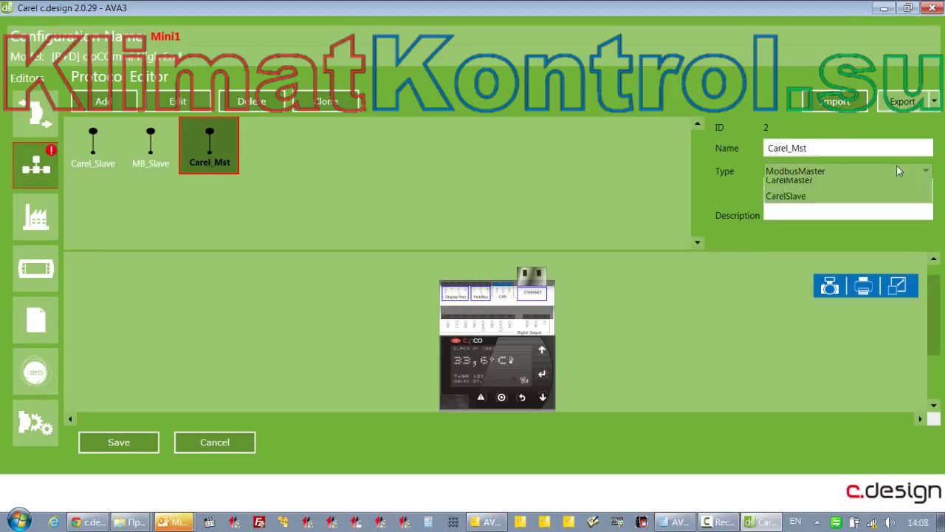
left_click(807, 220)
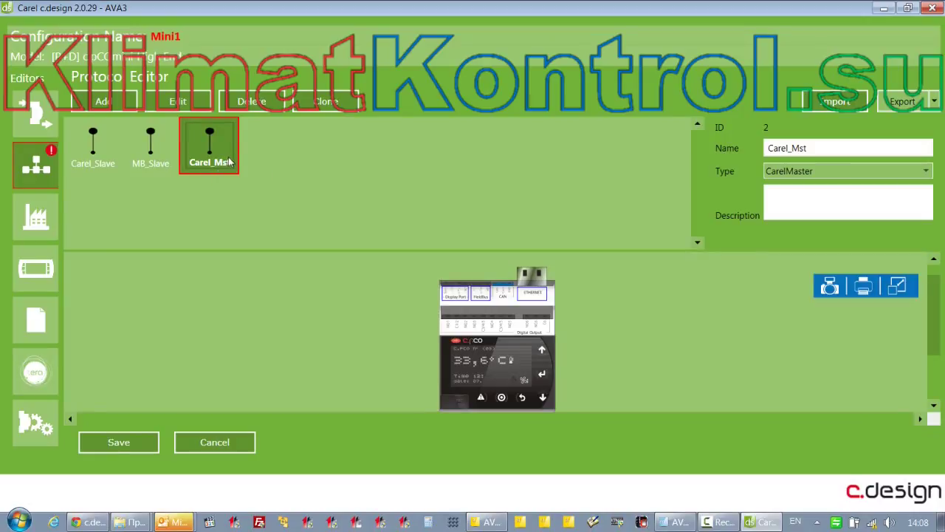
In the Carel_Mst network, add Device_1 at network address 1 with Enabled kept True
double_click(229, 162)
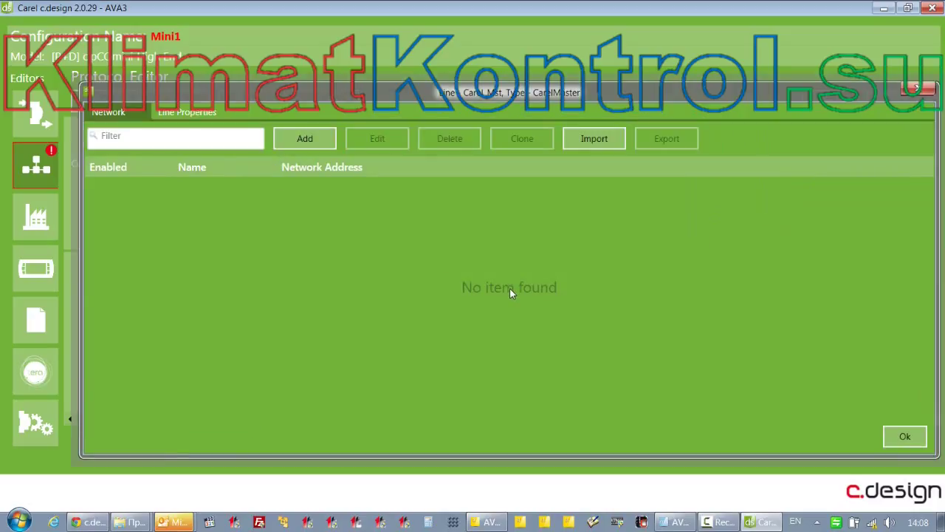
left_click(177, 112)
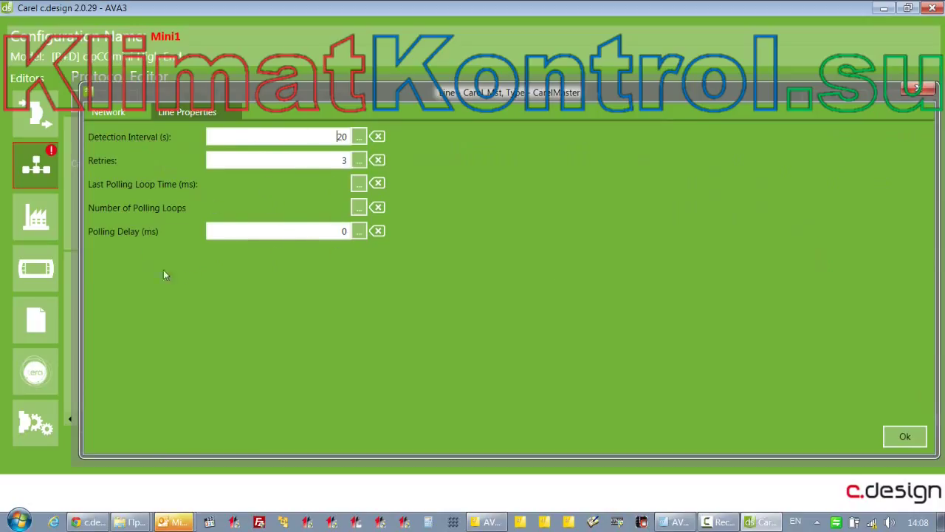
left_click(110, 114)
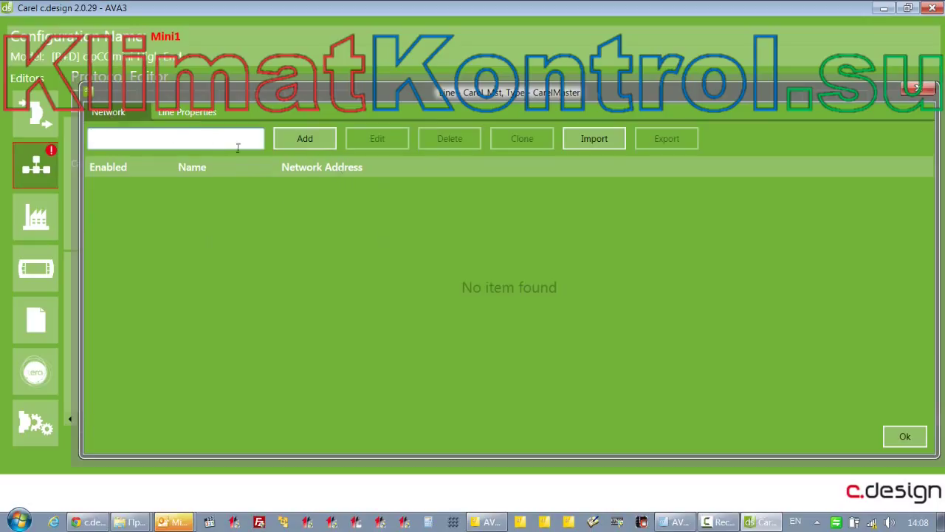
left_click(309, 140)
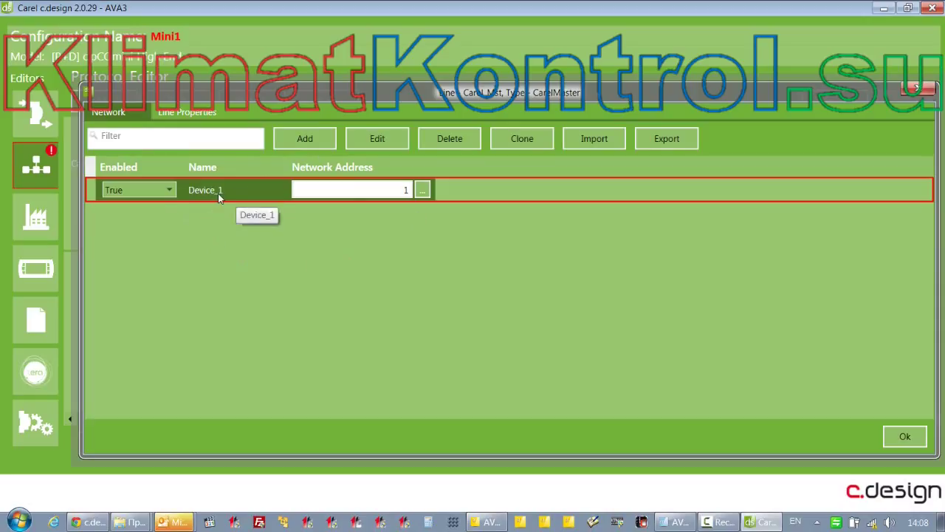
left_click(169, 190)
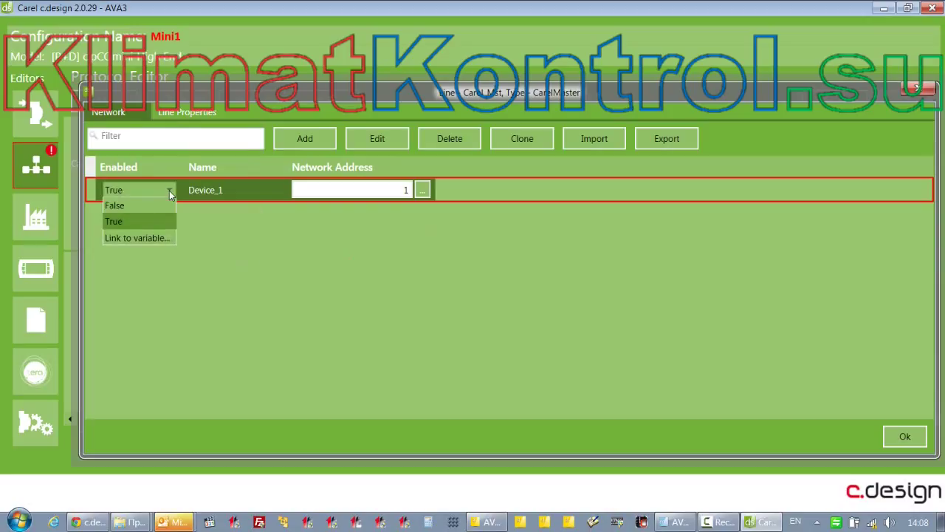
left_click(169, 191)
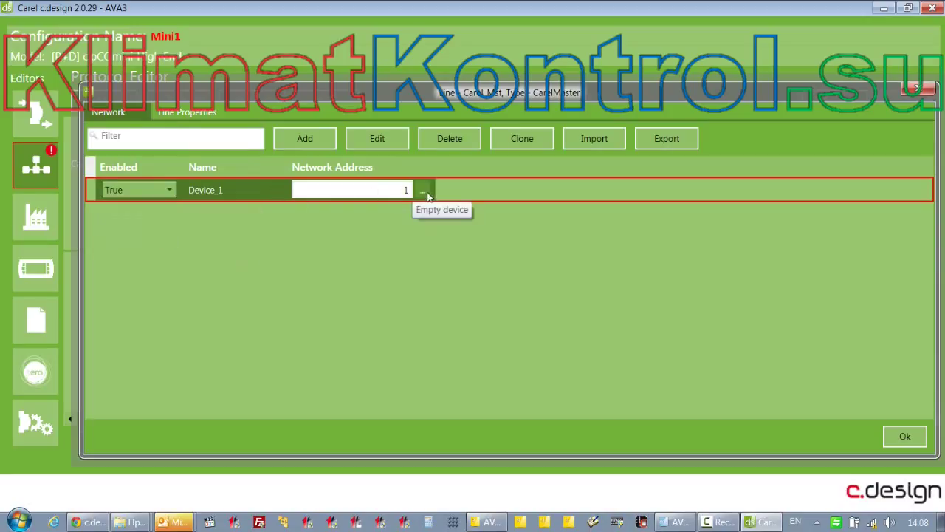
left_click(427, 192)
left_click(703, 370)
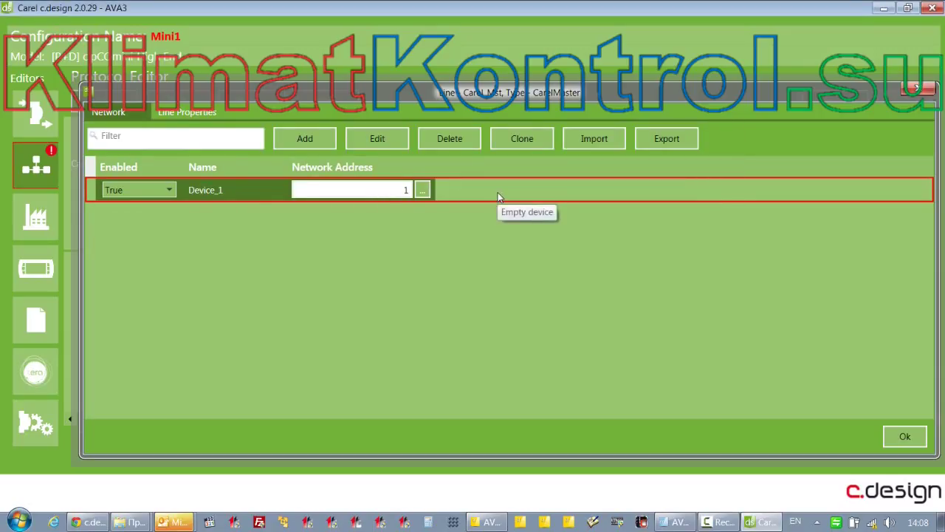
Link Device_1's Boolean variable row at index 1 to Comp1_1
left_click(395, 144)
left_click_drag(406, 122, 432, 59)
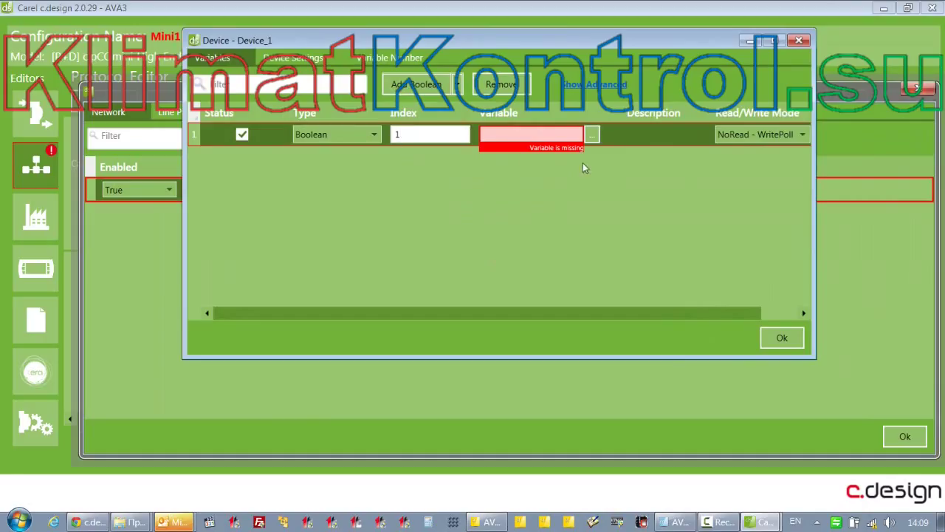
left_click(593, 138)
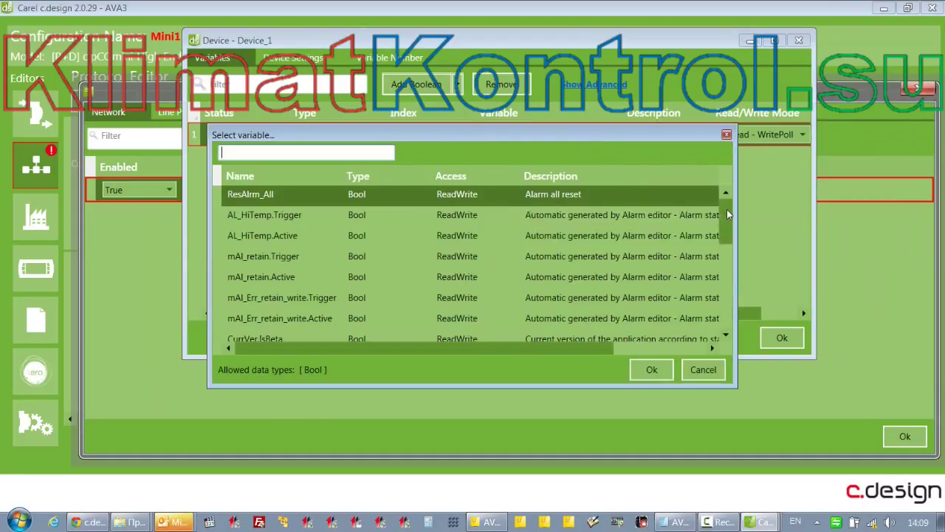
left_click(723, 311)
left_click(723, 310)
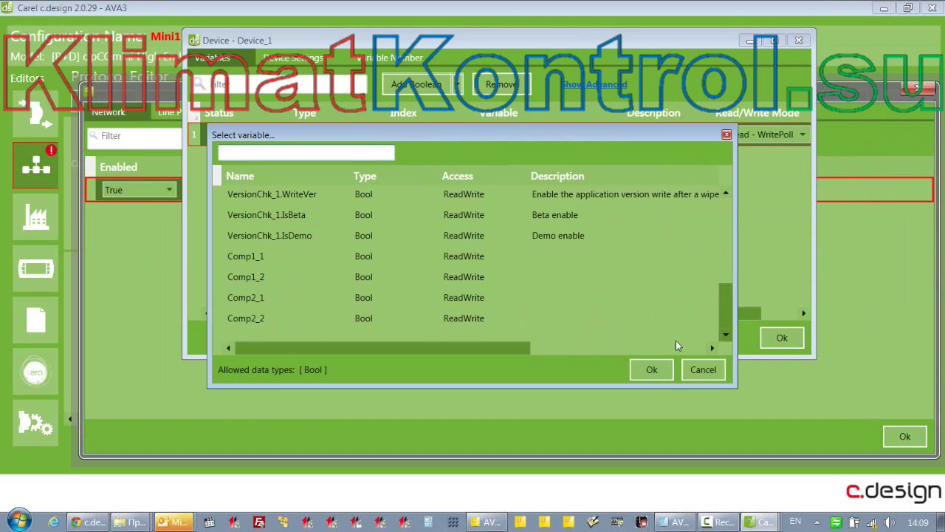
left_click(264, 255)
left_click(651, 368)
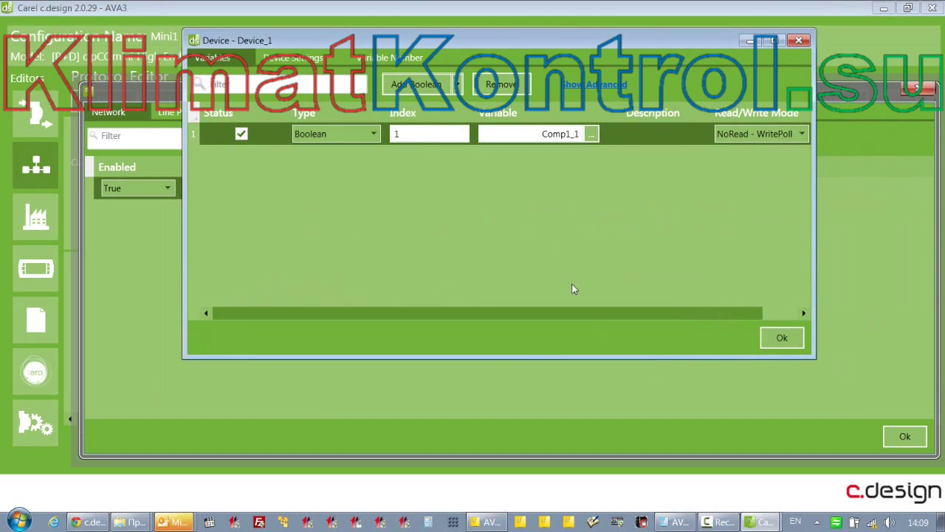
left_click_drag(817, 212, 901, 212)
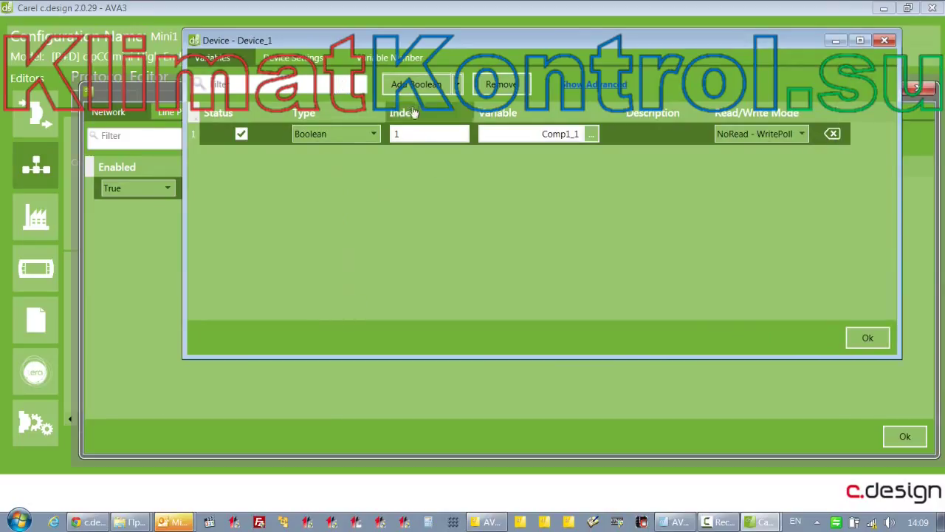
Add an Analog variable row to Device_1 and link it to Setpoint
left_click(457, 85)
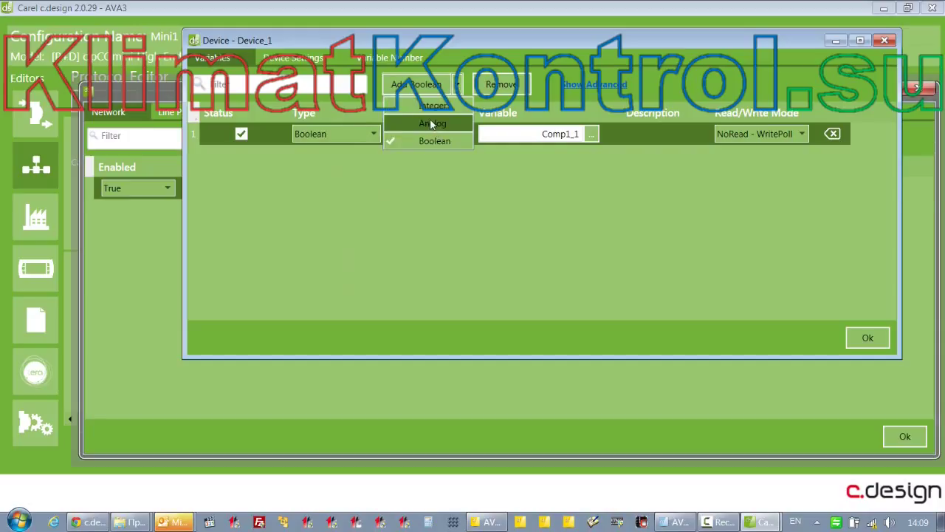
left_click(432, 123)
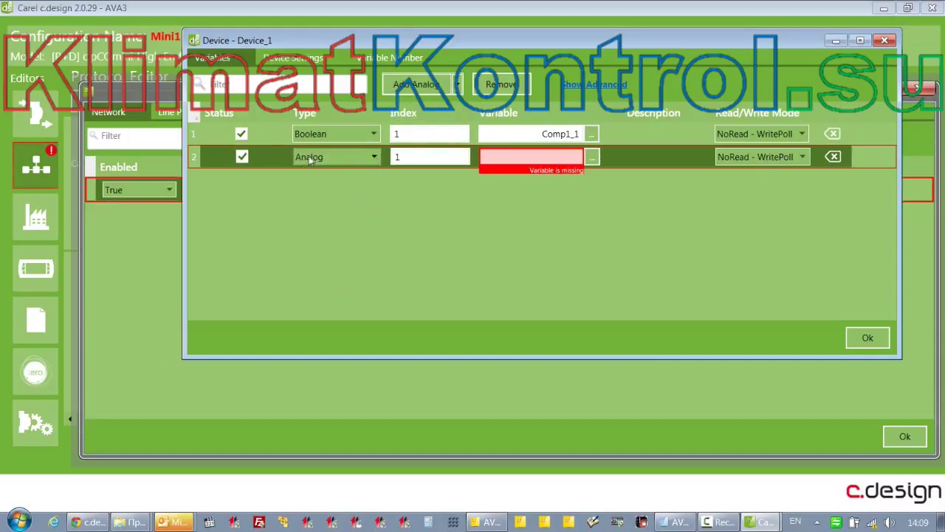
left_click(591, 157)
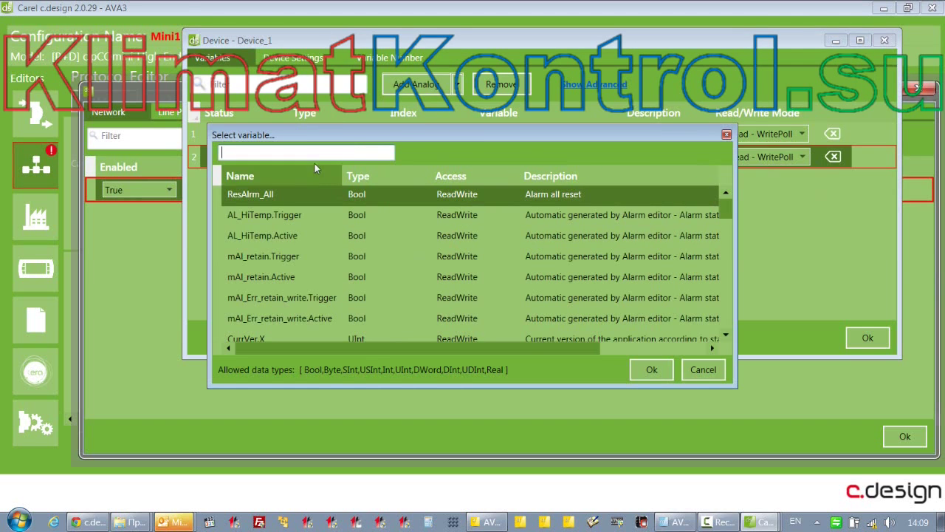
type("set")
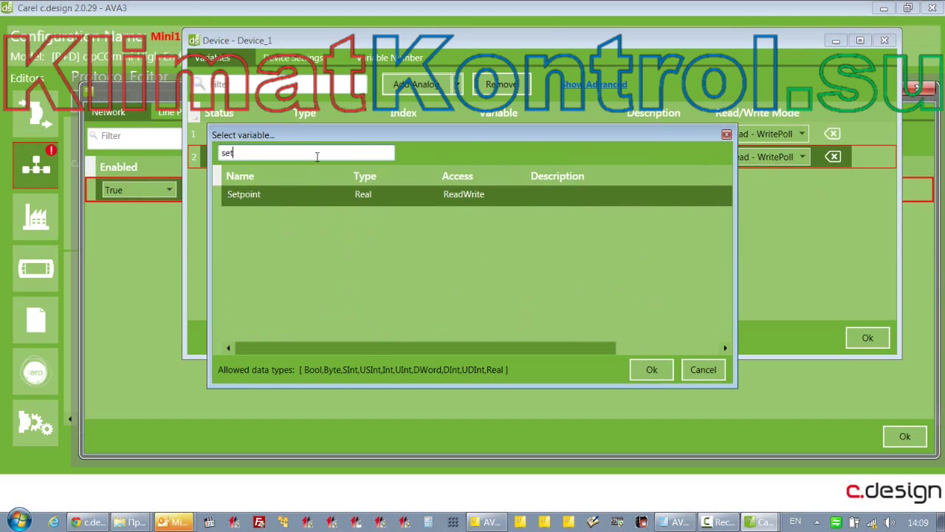
double_click(241, 195)
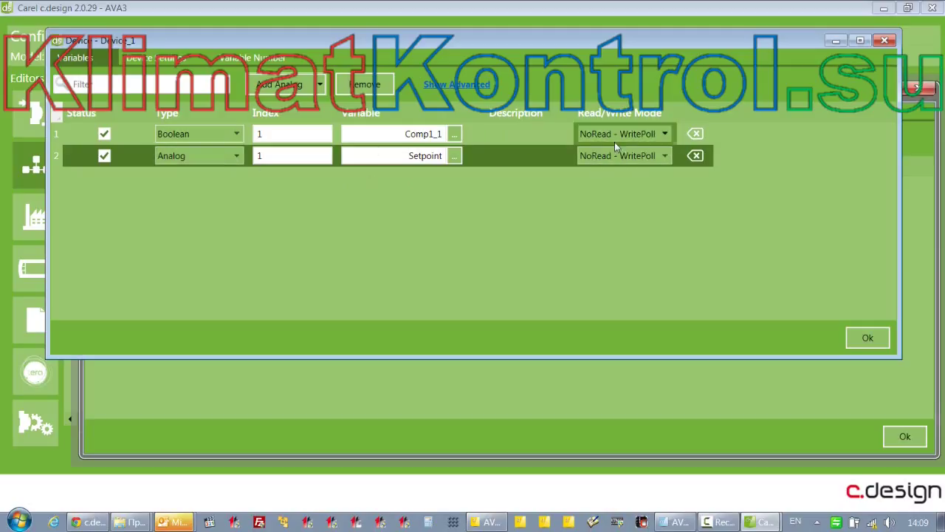
left_click(667, 135)
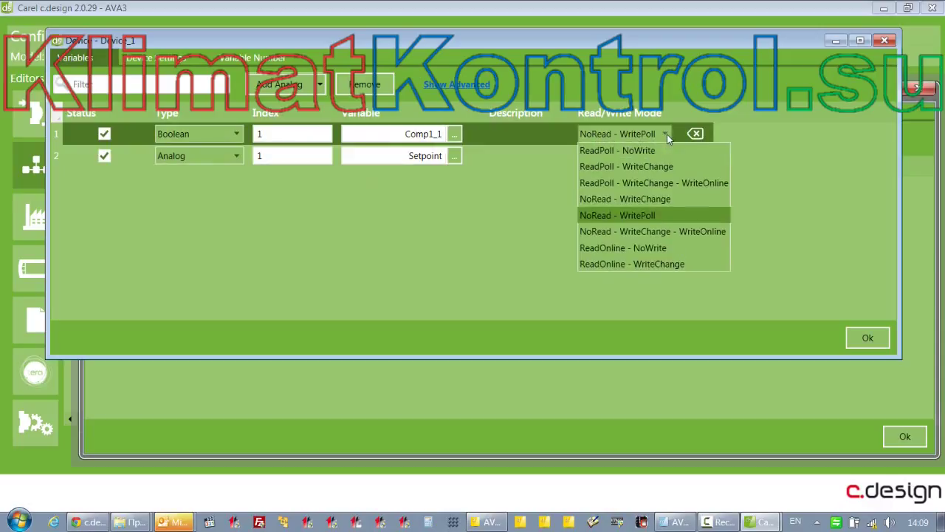
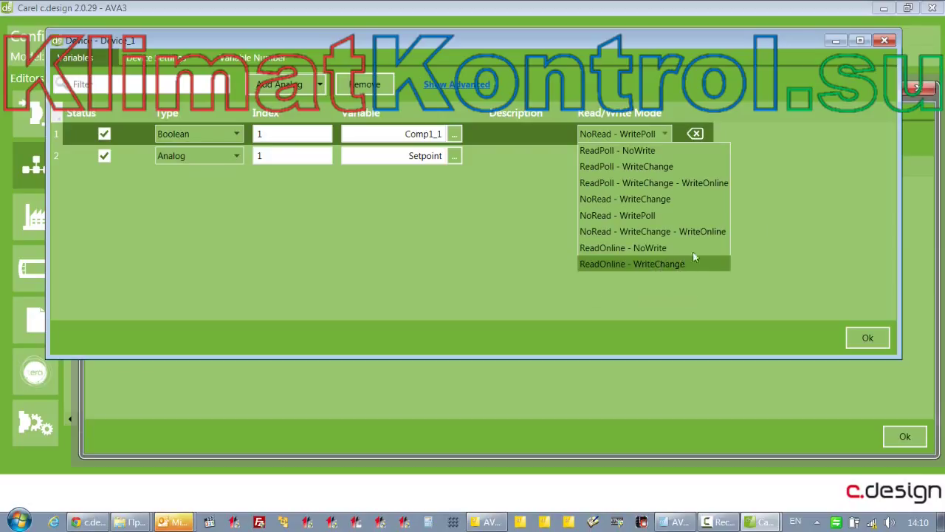
Leave Device_1's Read/Write Mode unchanged and view its Variable Number read and write point limits
left_click(826, 171)
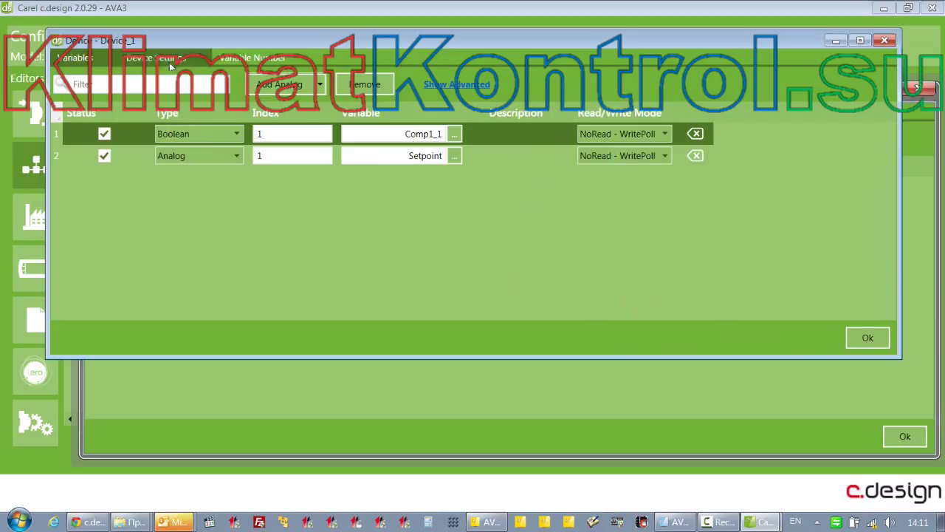
left_click(234, 59)
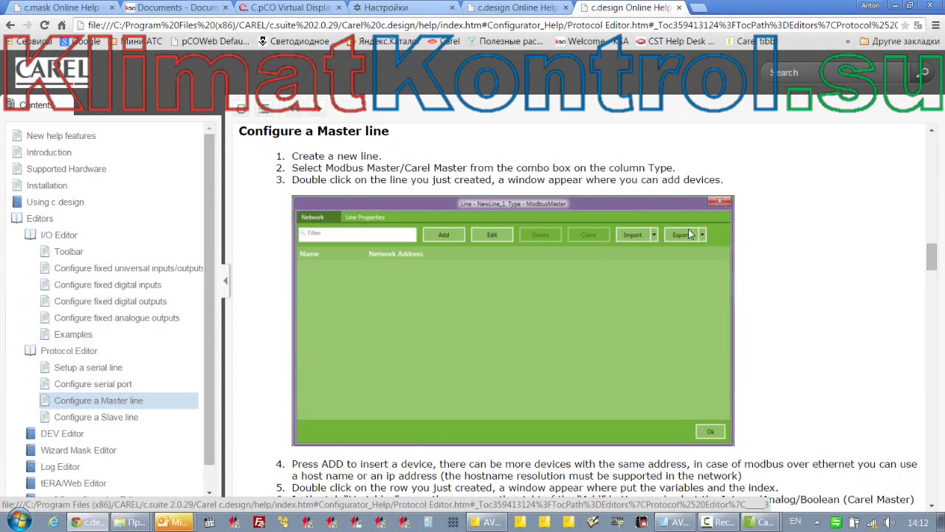
scroll(680, 251, "down", 7)
scroll(679, 251, "down", 15)
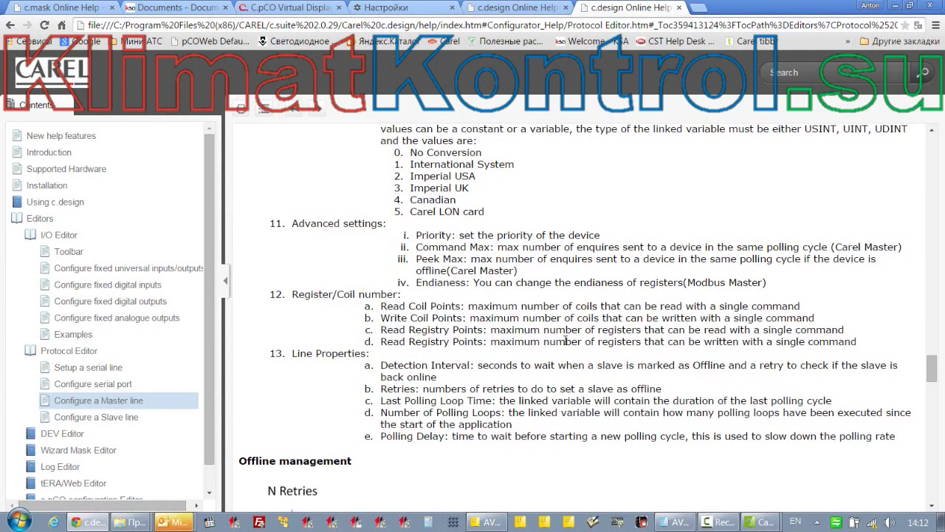
Highlight the Read Coil Points and Write Coil Points descriptions under Register/Coil number
left_click_drag(468, 305, 800, 304)
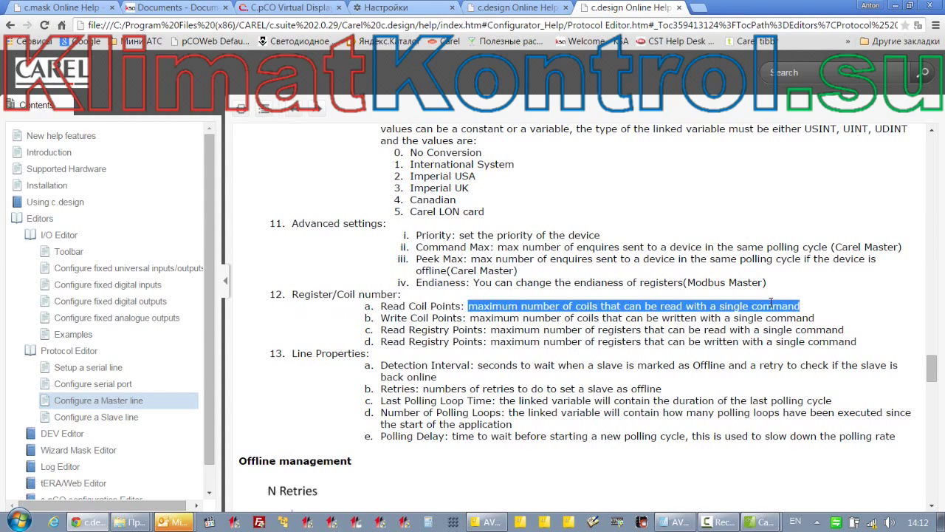
left_click_drag(470, 318, 817, 319)
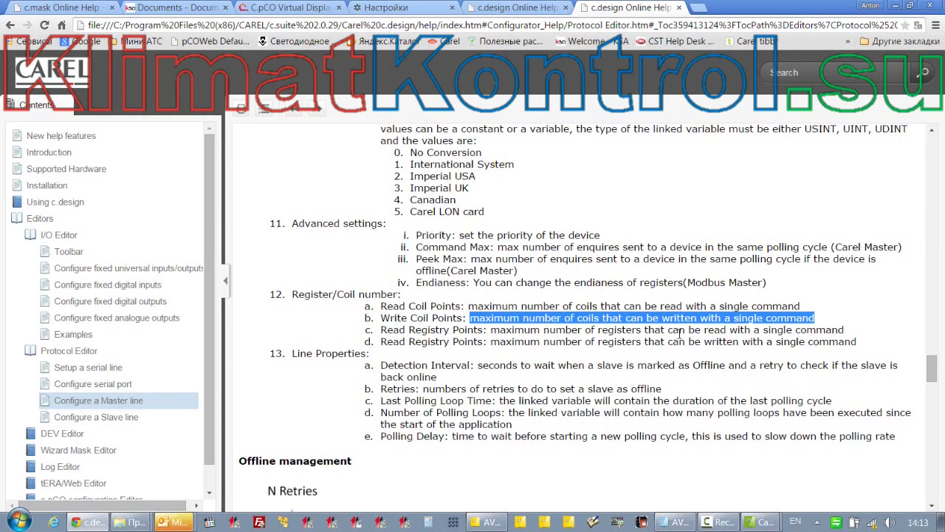
left_click(765, 520)
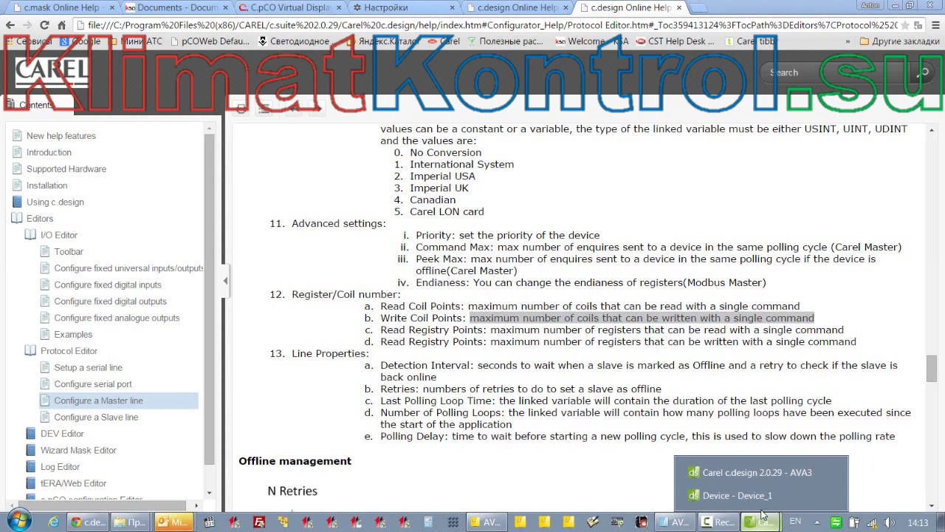
Revisit Device_1's Device Settings and Variables tabs, then close it with Ok
left_click(740, 502)
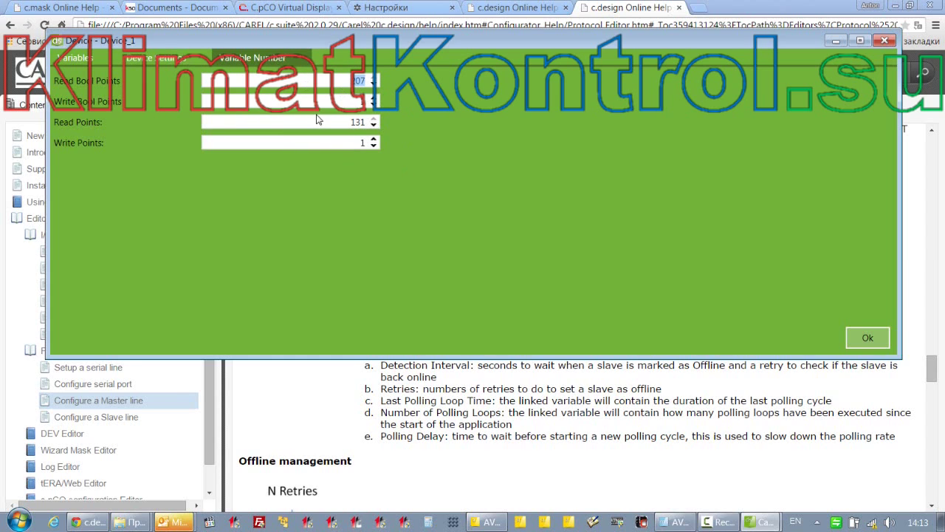
left_click(155, 58)
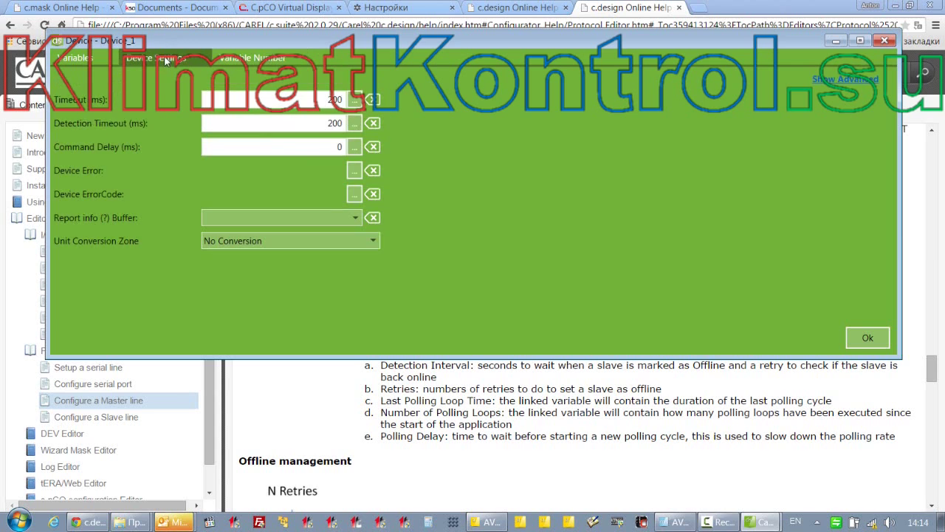
left_click(90, 60)
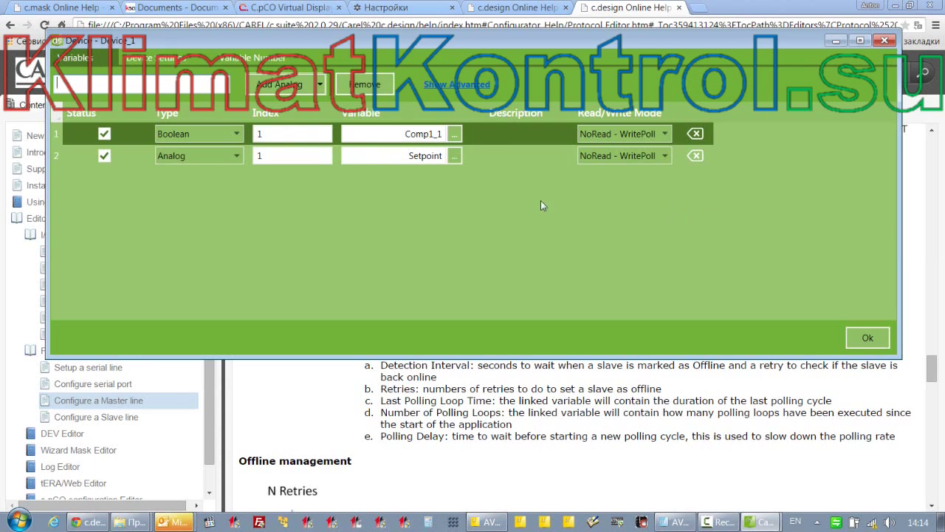
left_click(872, 337)
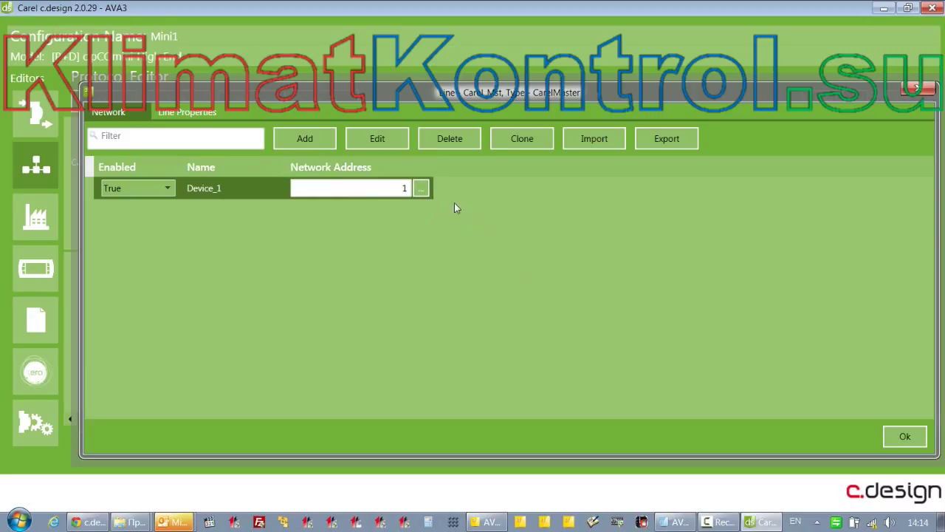
Clone Device_1 repeatedly to create devices at addresses 2 through 8
left_click(519, 144)
left_click(519, 144)
left_click(519, 144)
left_click(519, 144)
left_click(519, 144)
left_click(520, 144)
left_click(519, 144)
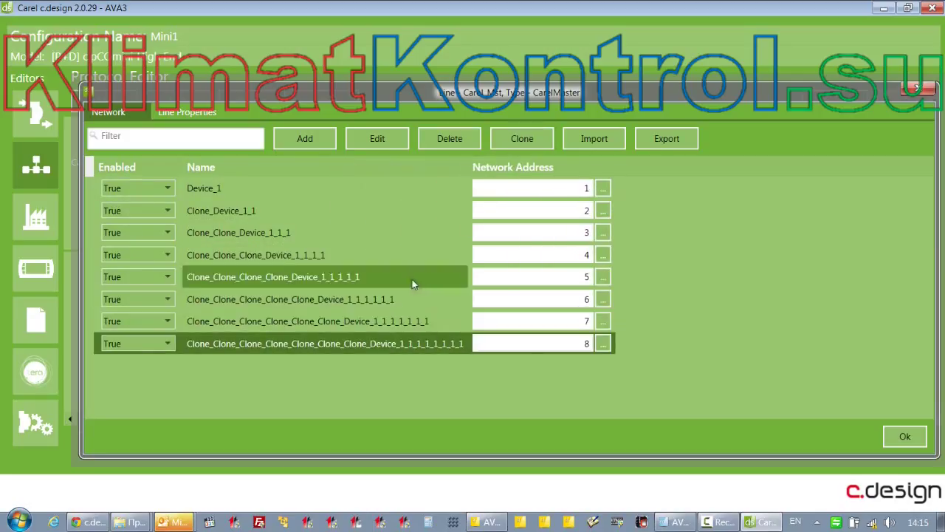
left_click(250, 209)
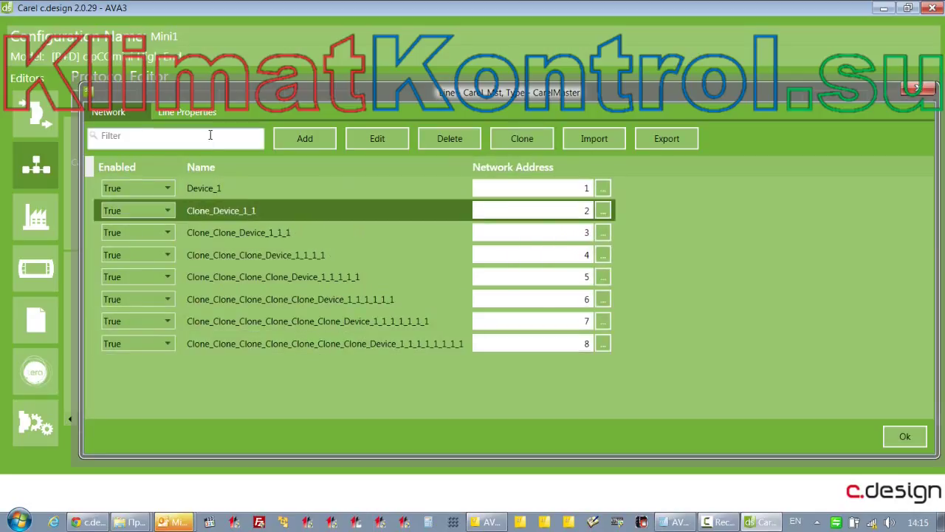
Inspect the cloned device rows and device 7's Enabled setting, keeping it True
left_click(242, 235)
left_click(251, 277)
left_click(273, 299)
left_click(281, 337)
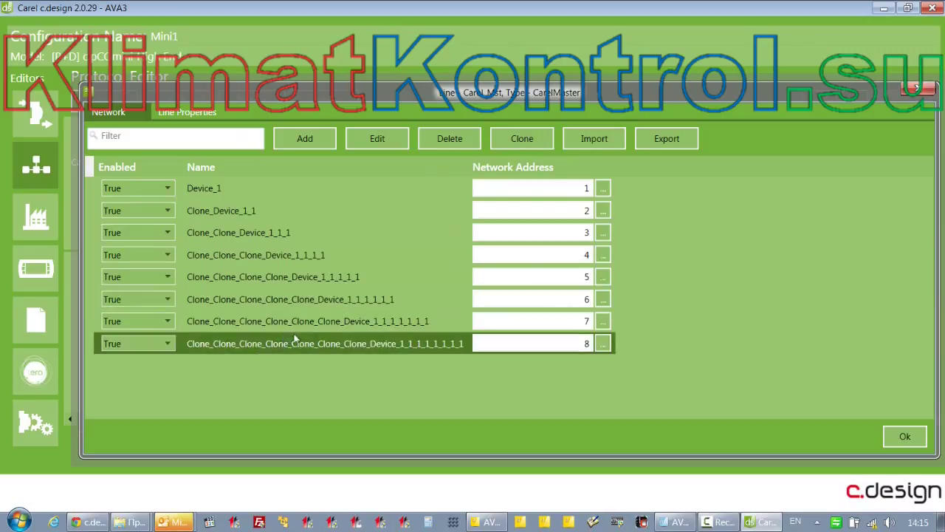
left_click(299, 325)
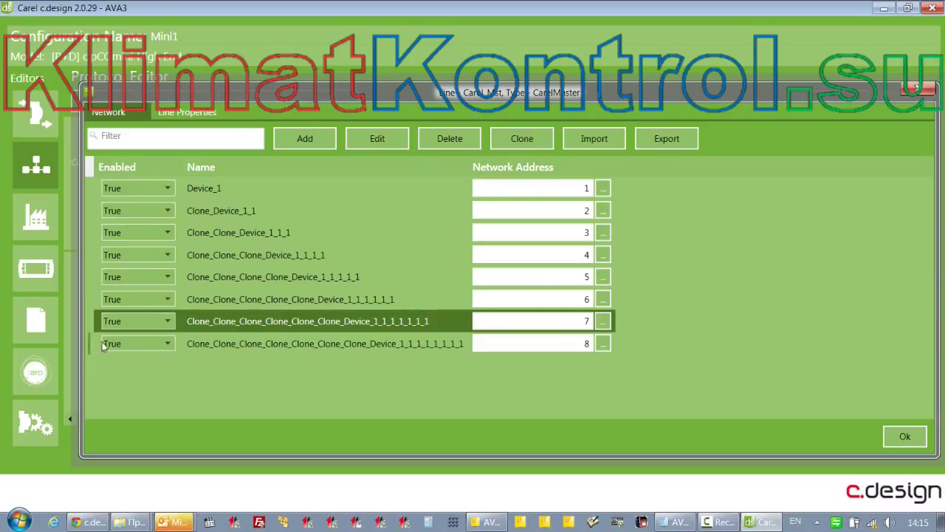
left_click(144, 325)
left_click(145, 325)
left_click(144, 323)
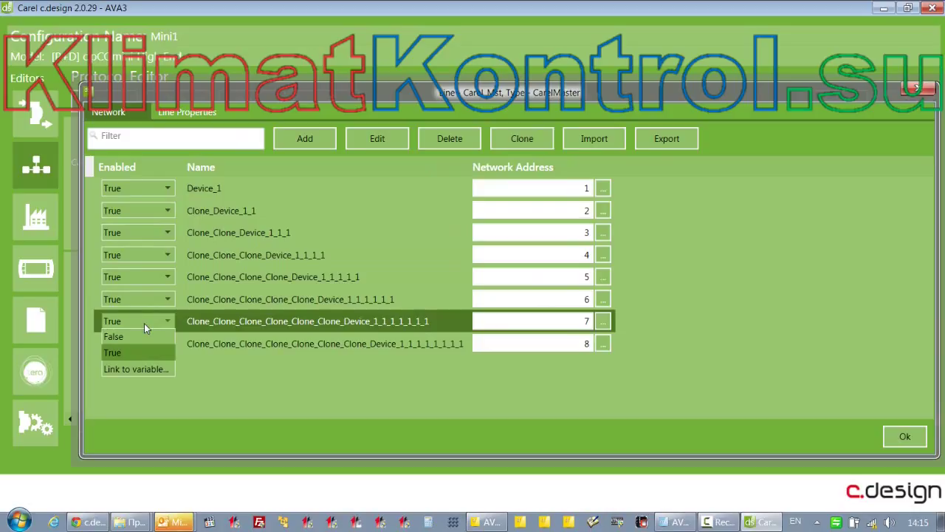
left_click(144, 325)
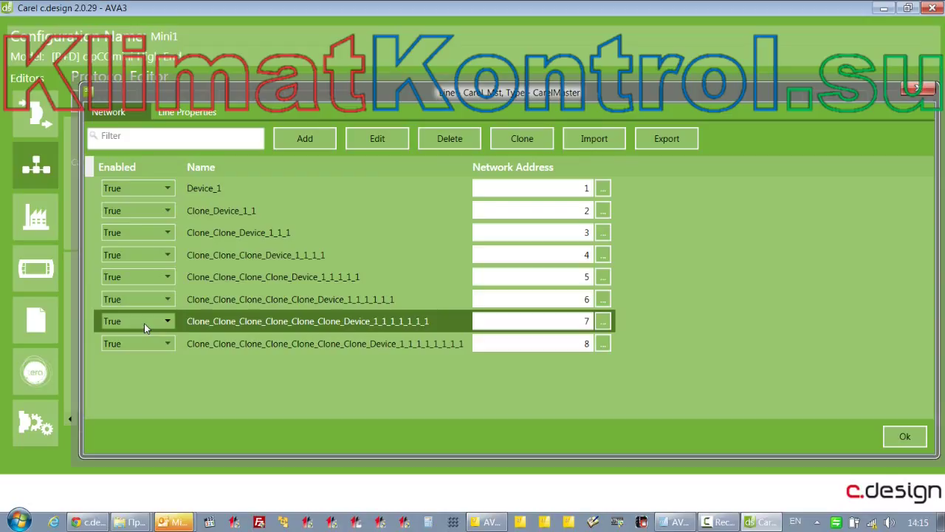
Delete all cloned devices, confirming each with Да, and close the Carel_Mst line
left_click(438, 146)
left_click(481, 306)
left_click(448, 142)
left_click(475, 309)
left_click(450, 142)
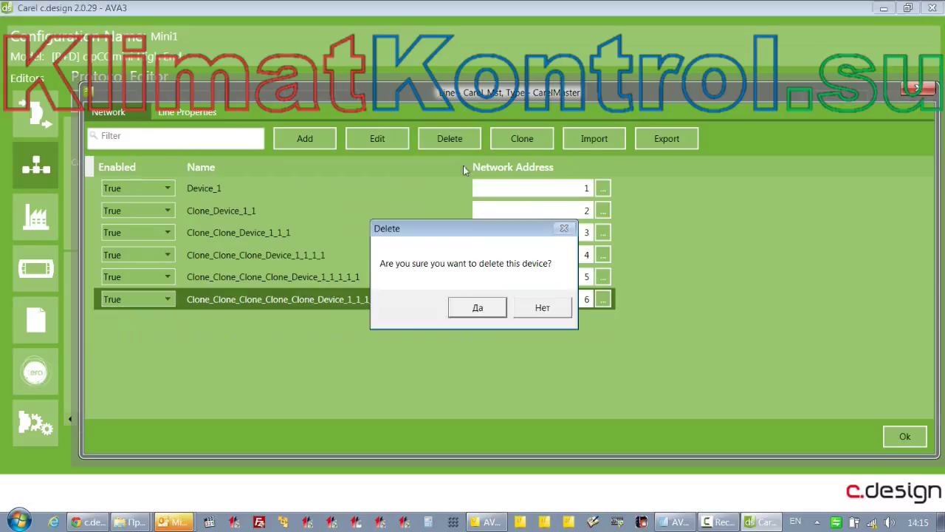
left_click(469, 308)
left_click(445, 138)
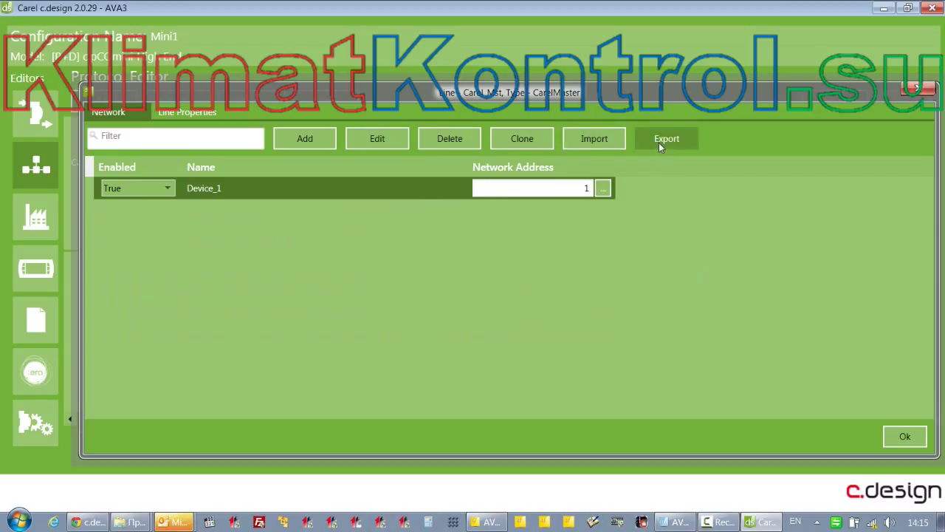
left_click(905, 436)
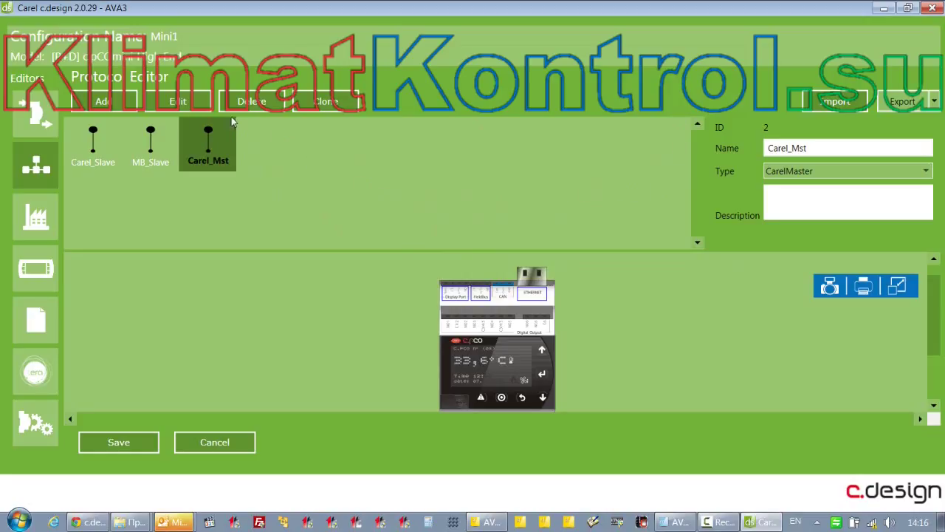
Add a ModbusMaster line, rename NewLine_1 to MB_Mst, and open its device network
left_click(103, 101)
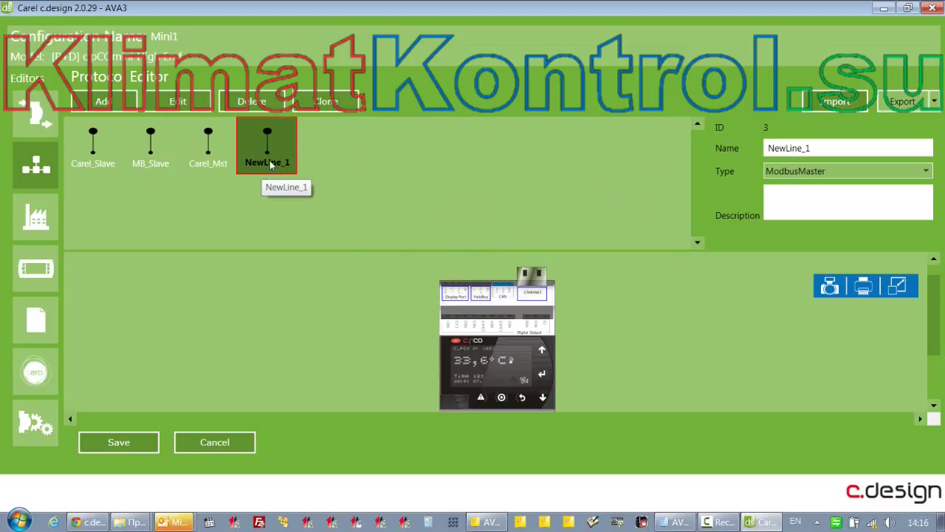
left_click(818, 145)
left_click_drag(818, 145, 732, 148)
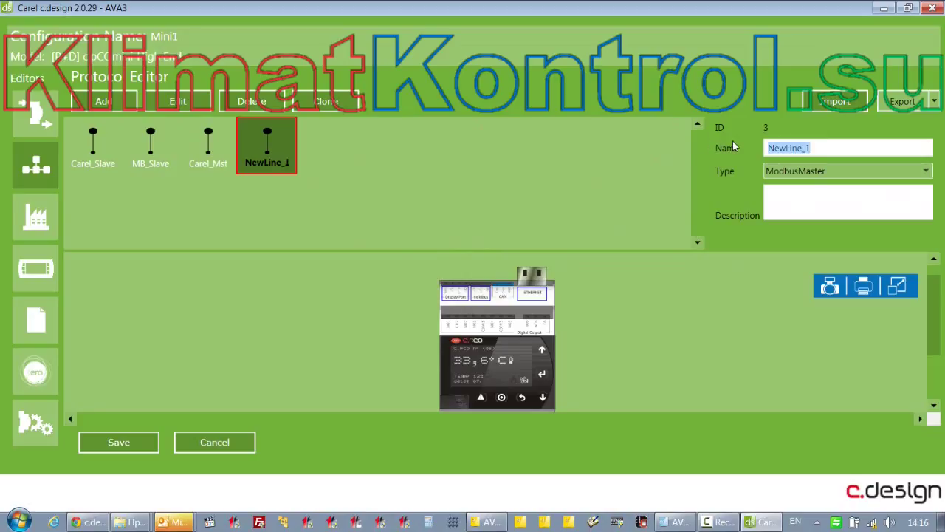
type("MB_Mst")
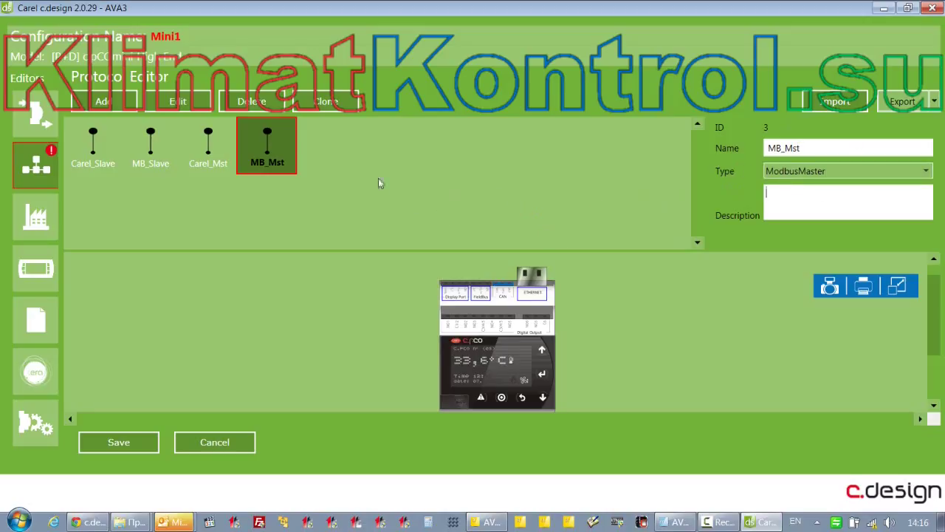
double_click(261, 137)
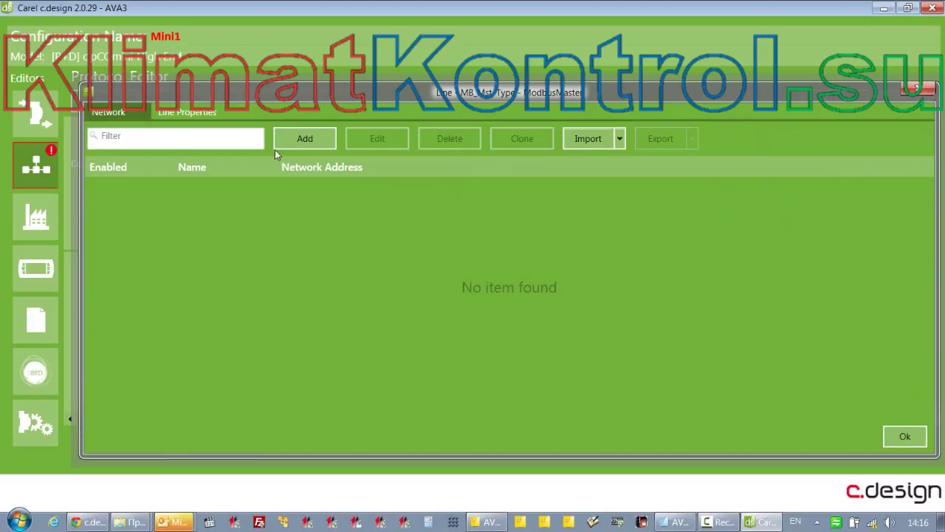
Add Device_1 to the MB_Mst line, addressed by serial/IP number
left_click(292, 139)
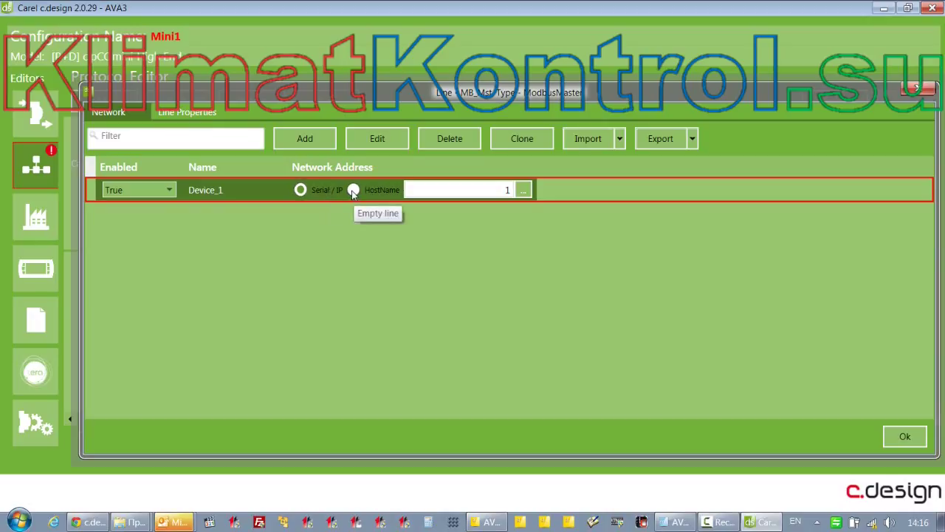
left_click(353, 190)
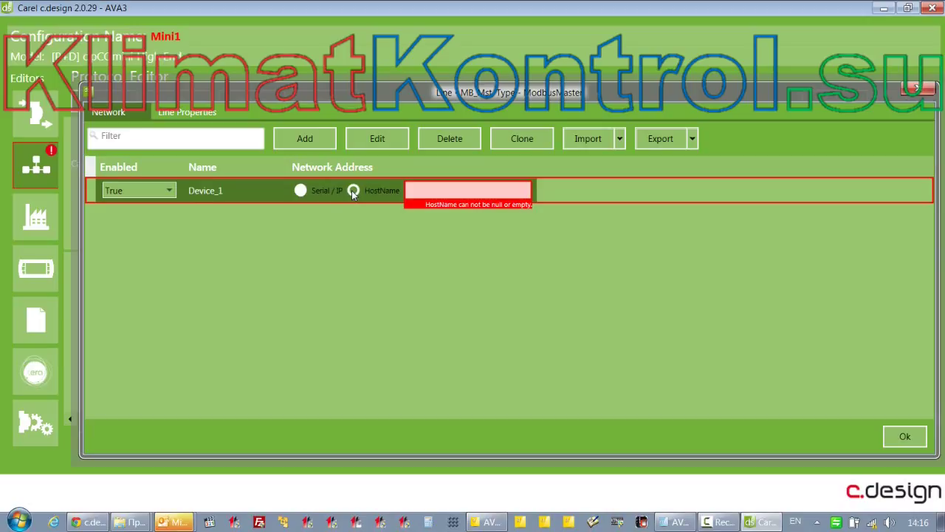
left_click(299, 193)
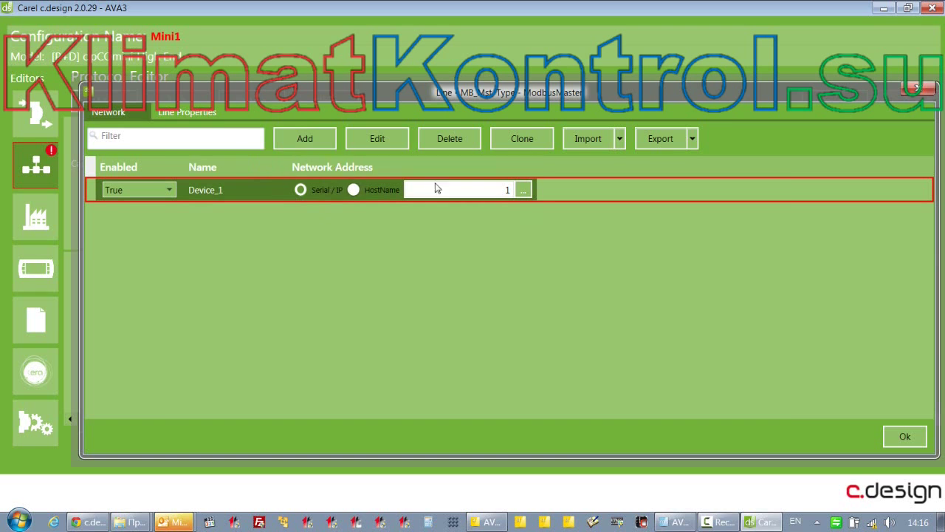
Add two holding register variables and widen the window to show Read/Write Mode
left_click(378, 138)
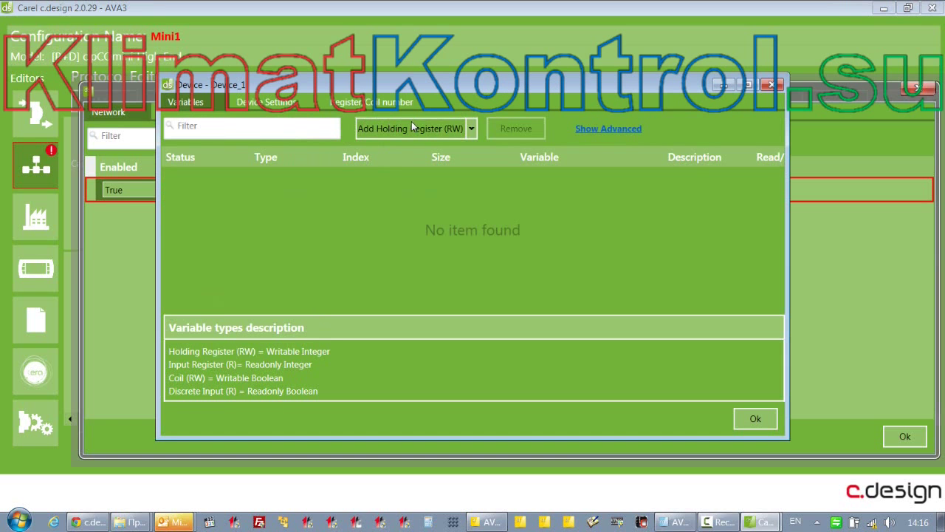
double_click(413, 127)
left_click(415, 127)
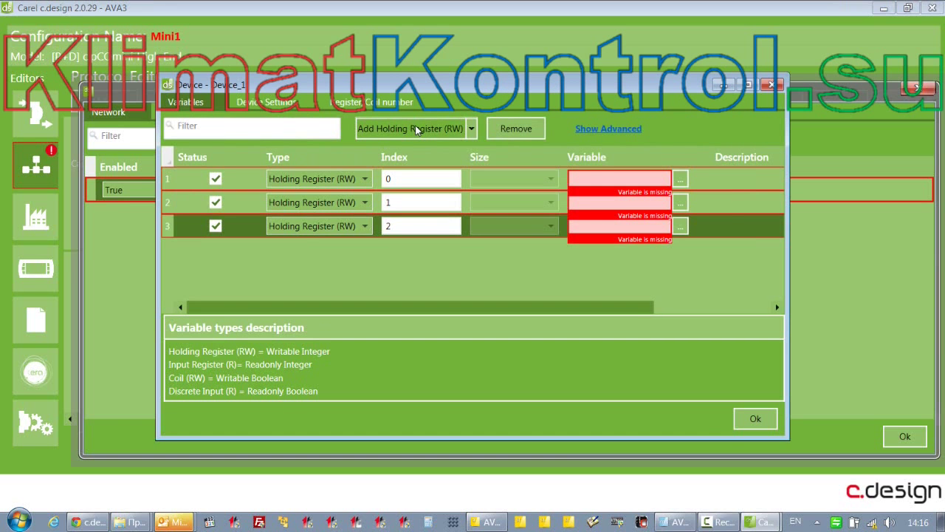
left_click_drag(790, 235, 943, 214)
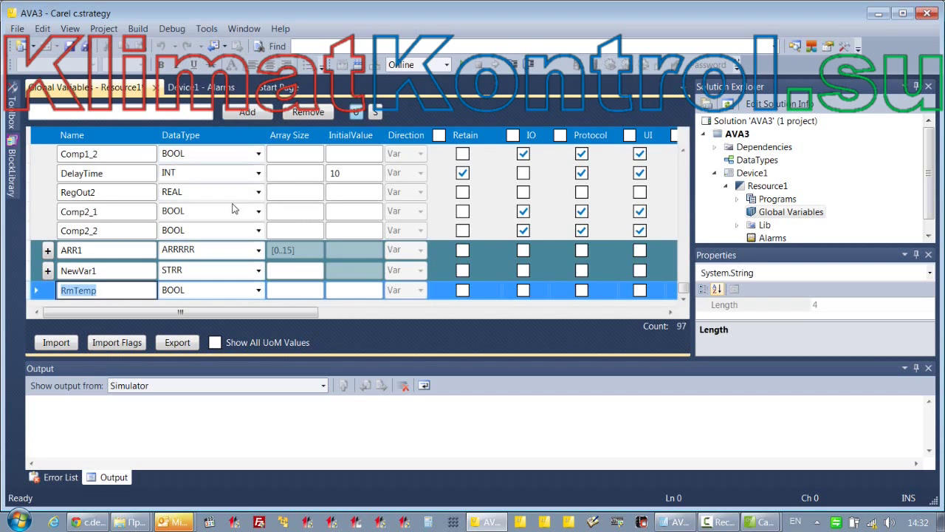
Set RmTemp's data type to REAL and enable Protocol and UI on it
left_click(258, 289)
left_click(258, 289)
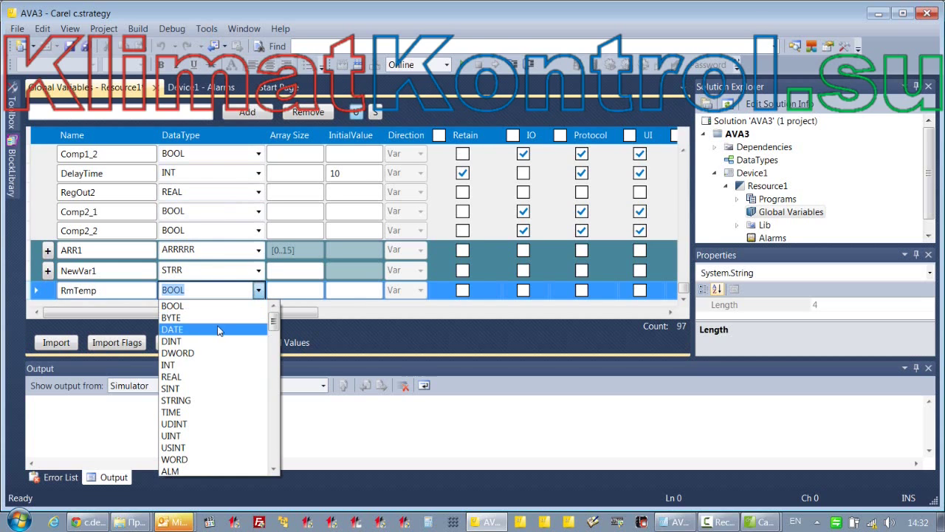
left_click(214, 376)
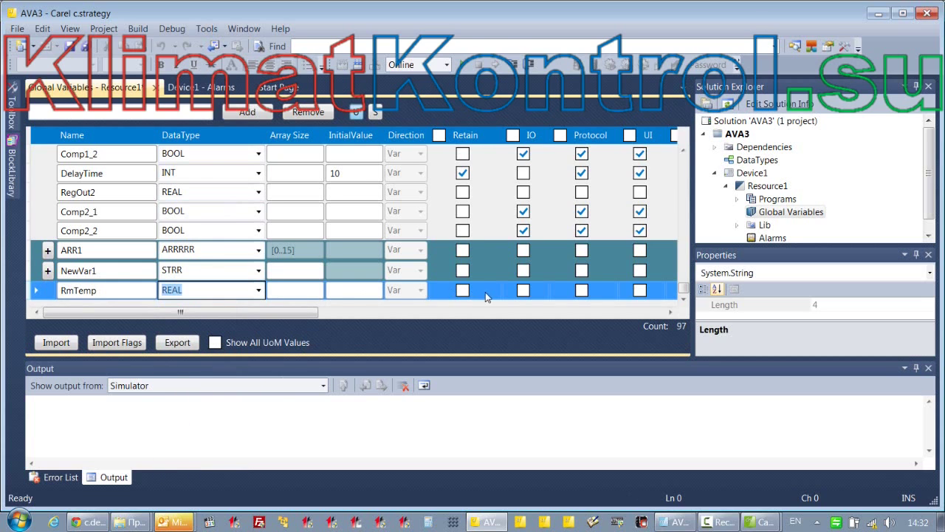
left_click(581, 290)
left_click_drag(308, 315, 372, 315)
left_click(490, 291)
left_click_drag(338, 312, 274, 312)
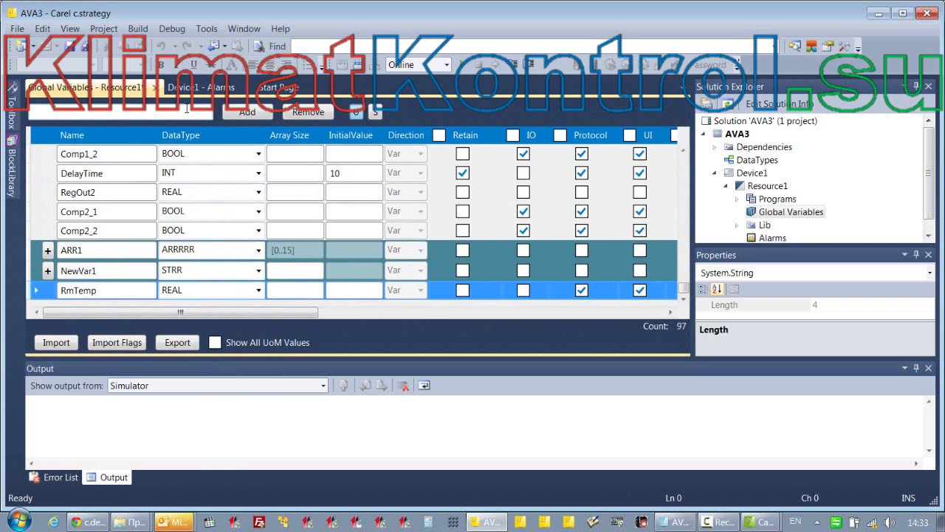
Add a REAL variable RmHum with Protocol, UI and LOG enabled
left_click(134, 112)
type("R")
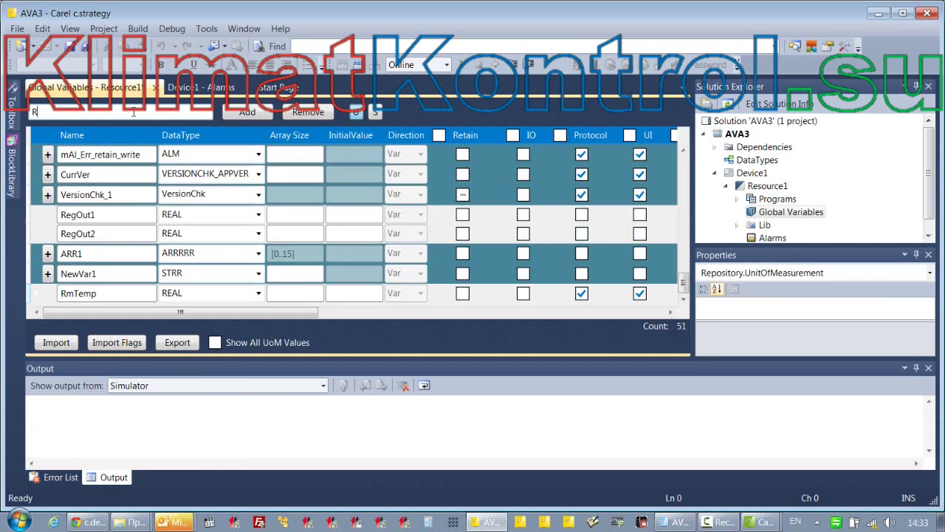
type("mHum")
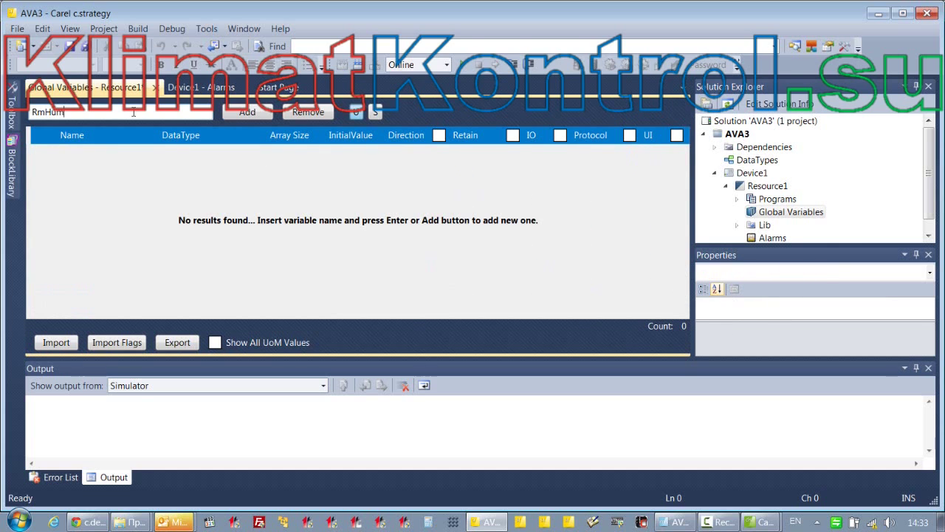
left_click(238, 111)
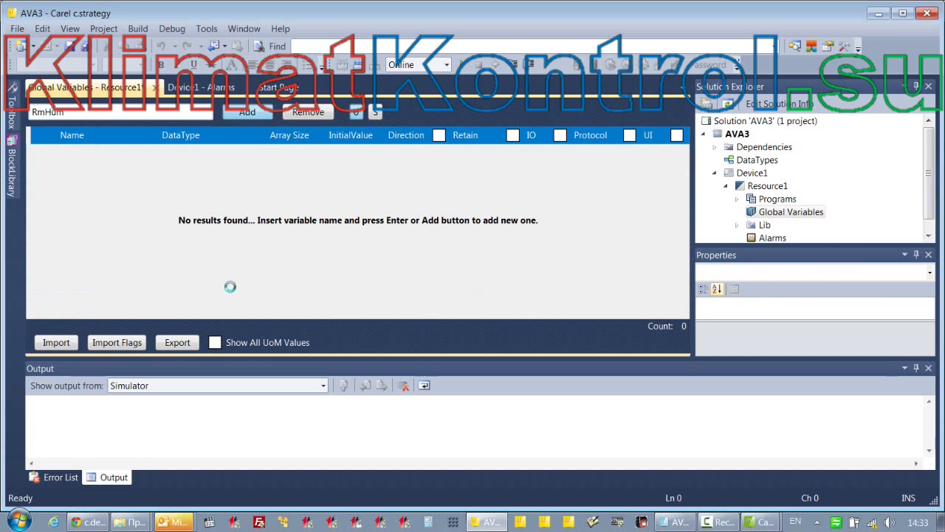
left_click(259, 290)
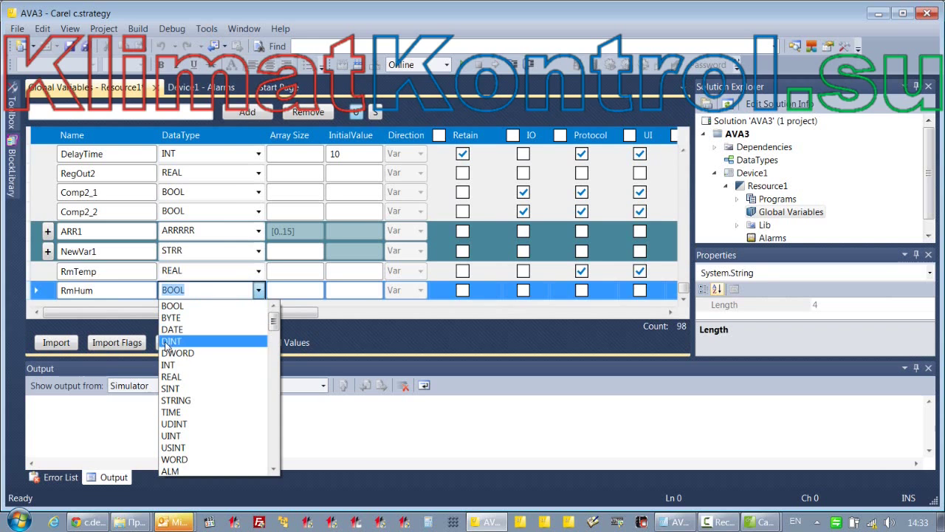
left_click(244, 372)
left_click(581, 290)
left_click(640, 290)
left_click_drag(313, 312, 424, 309)
left_click(479, 289)
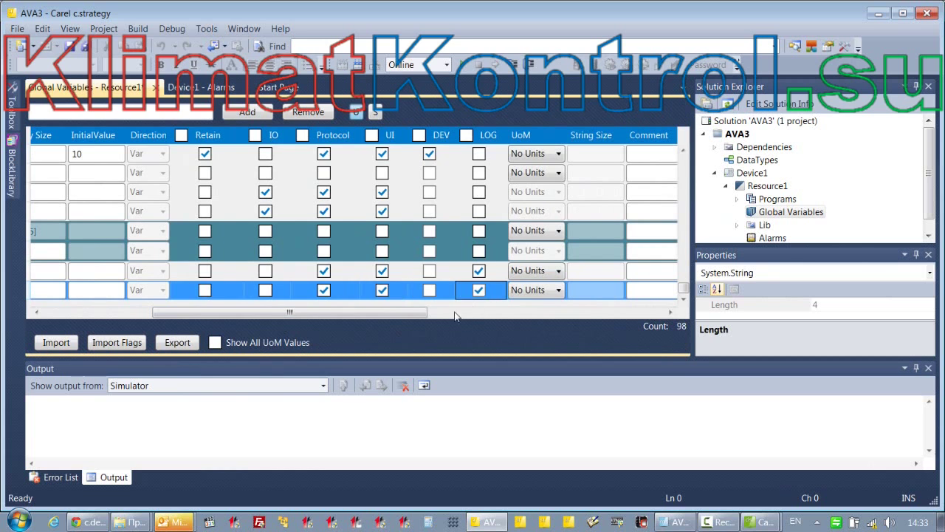
left_click_drag(349, 312, 243, 326)
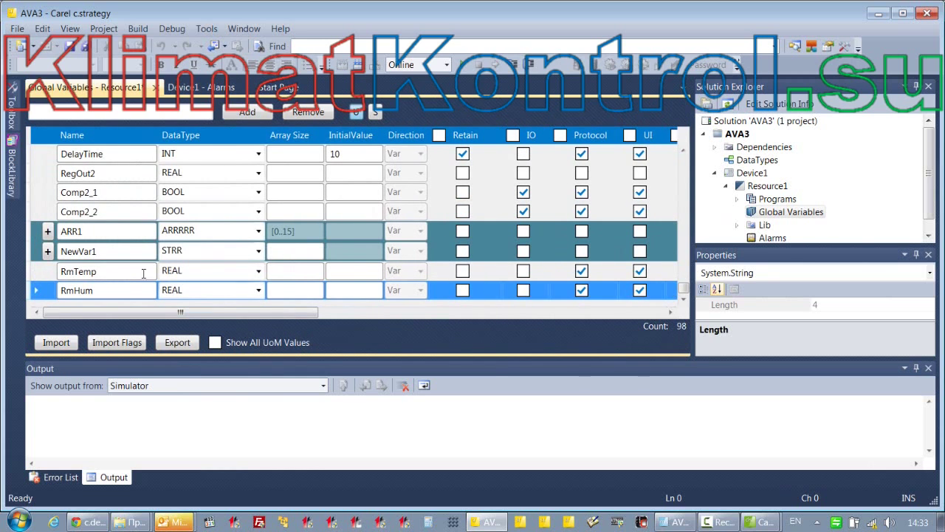
Build the project and open the 02_Main mask's text item in c.mask
left_click(71, 48)
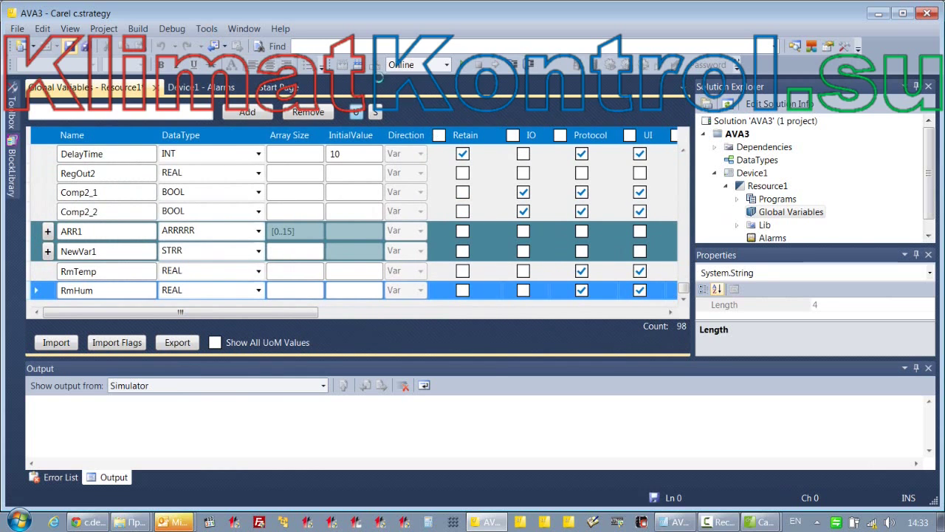
left_click(674, 525)
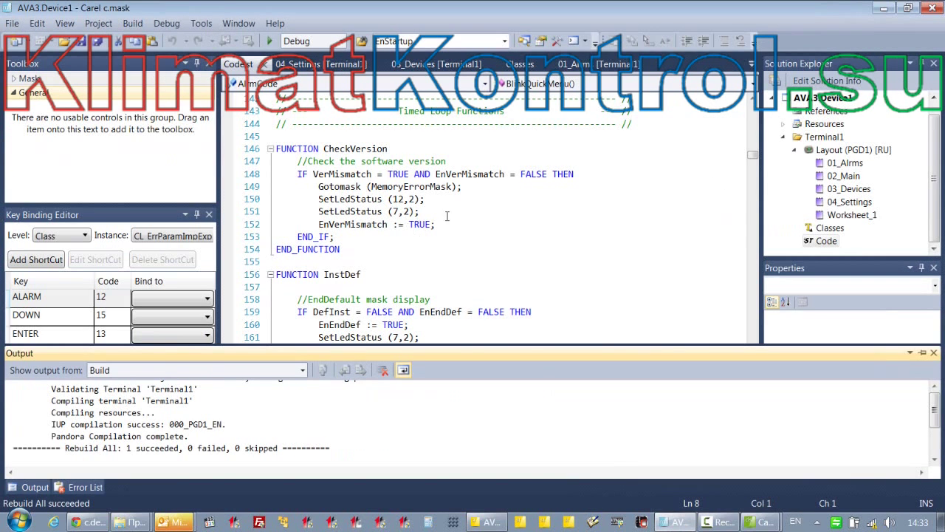
double_click(844, 176)
double_click(438, 180)
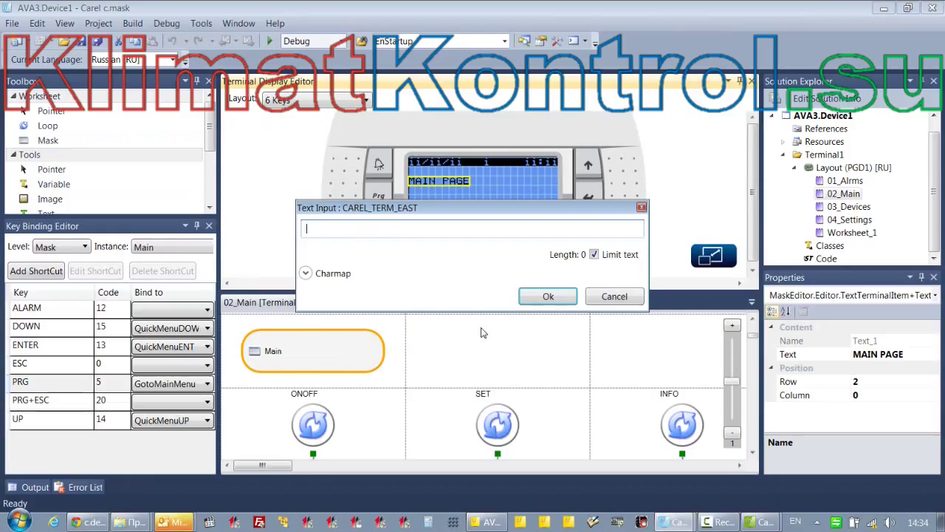
Change the text item to 'Температура:' and move it to row 1
key("alt+shift")
type("Температура:")
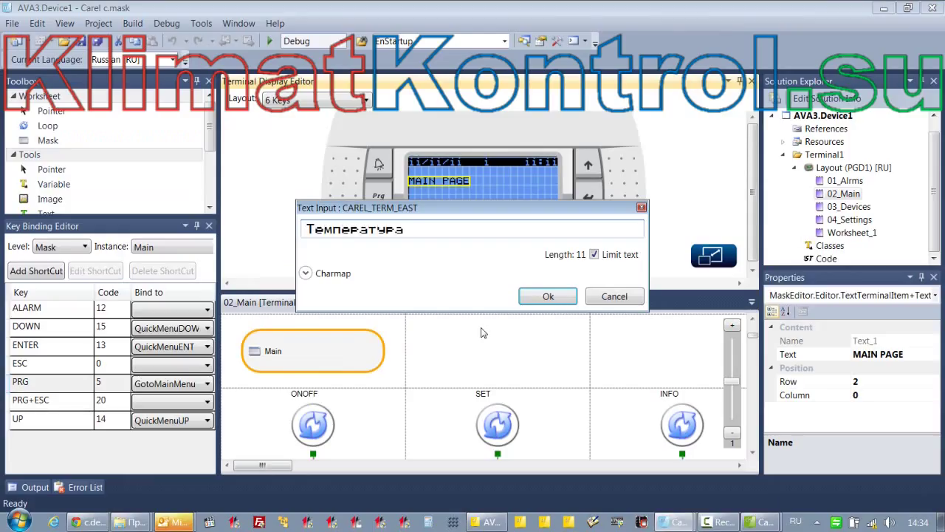
left_click(550, 296)
left_click_drag(470, 187, 472, 177)
Place an output-only value with one decimal next to the Температура: label
left_click(54, 184)
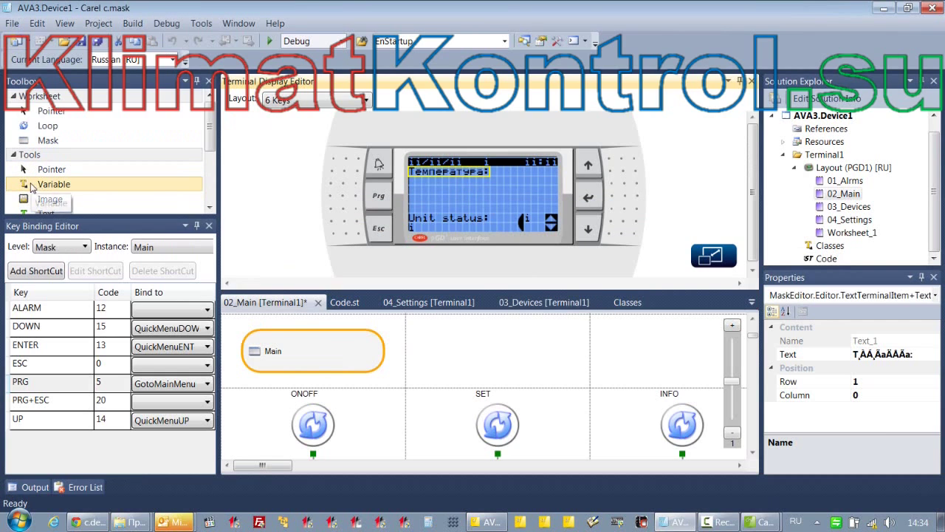
left_click(498, 171)
left_click(444, 248)
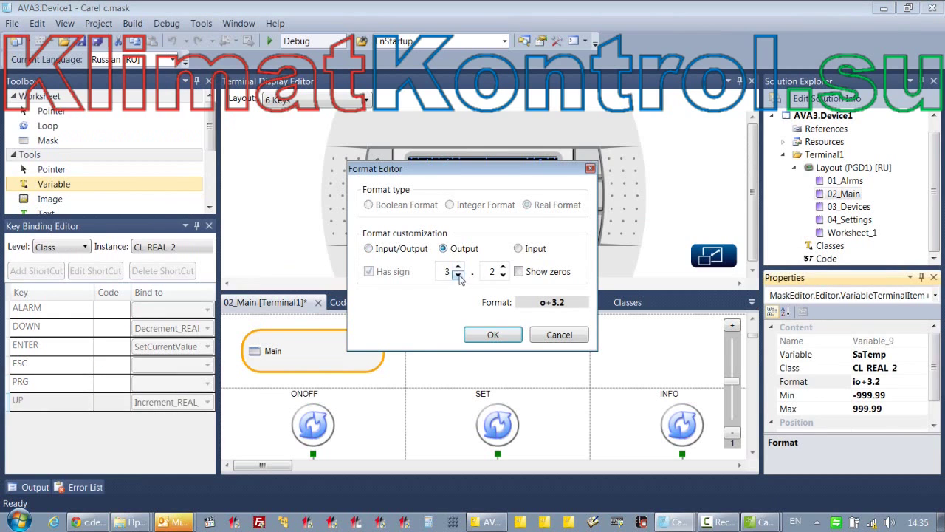
left_click(503, 275)
left_click(493, 334)
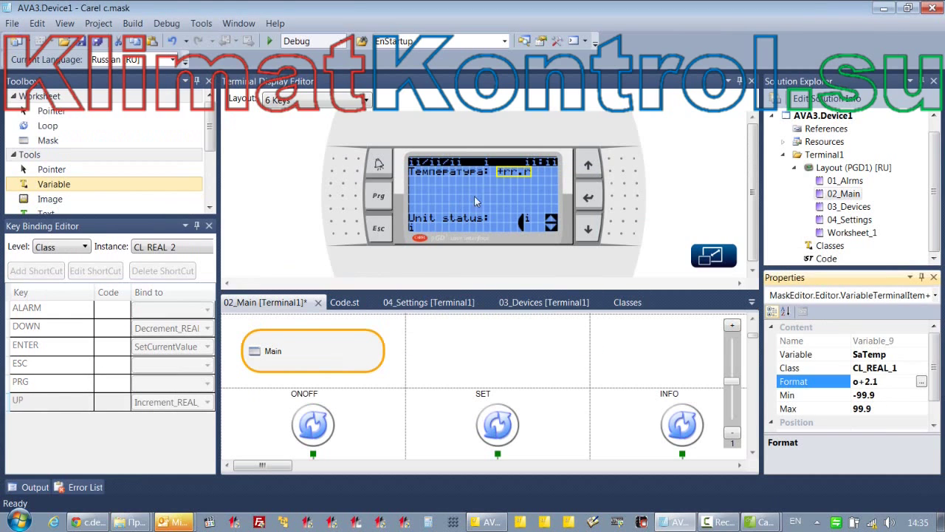
Copy the label to row 3 and rename it 'Rs_Температура:'
left_click(454, 172)
key("ctrl+c")
left_click(445, 189)
key("ctrl+v")
key("Down")
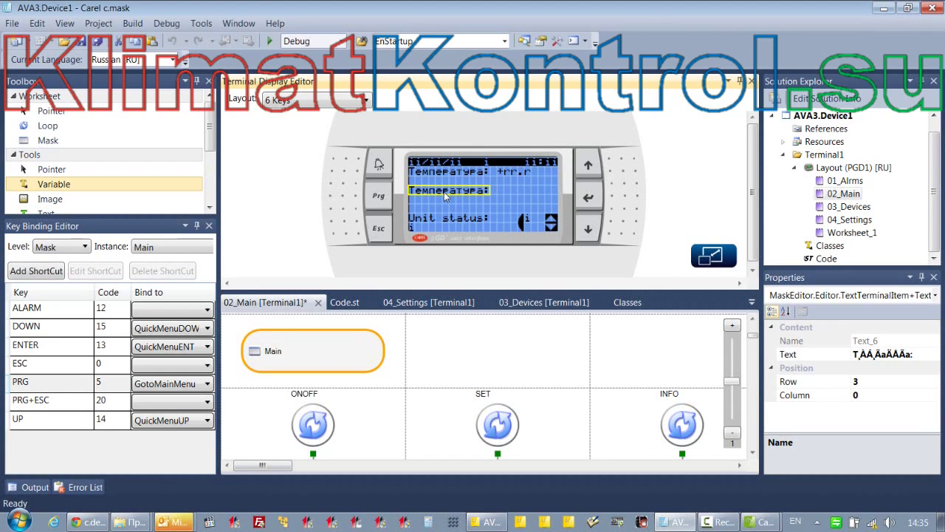
double_click(443, 191)
key("Home")
type("Rs")
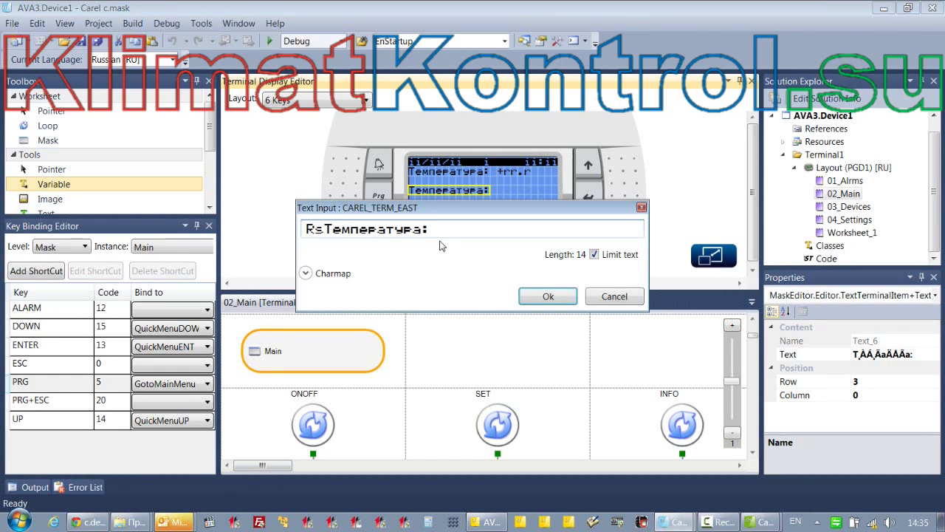
type("_")
left_click(548, 296)
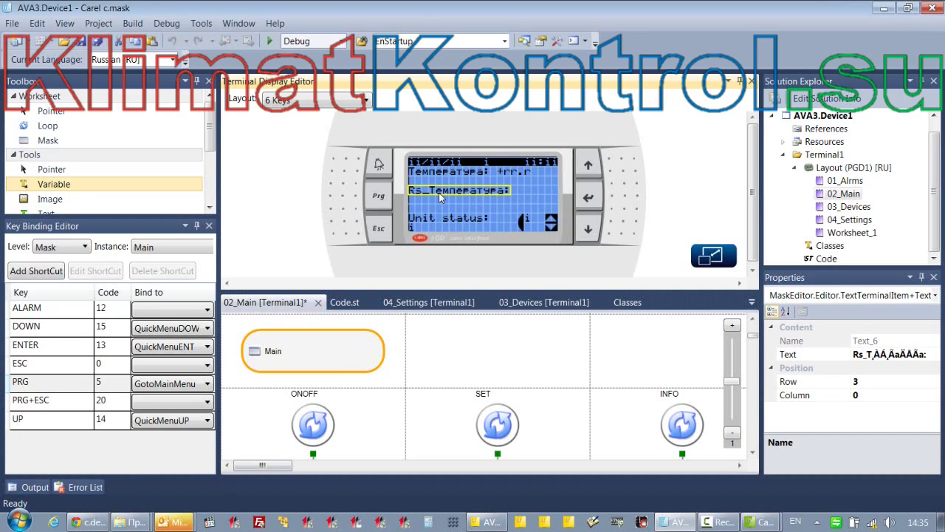
Paste another label copy on row 4 and change it to 'RS_Влажность:'
key("ctrl+v")
left_click_drag(446, 184, 446, 211)
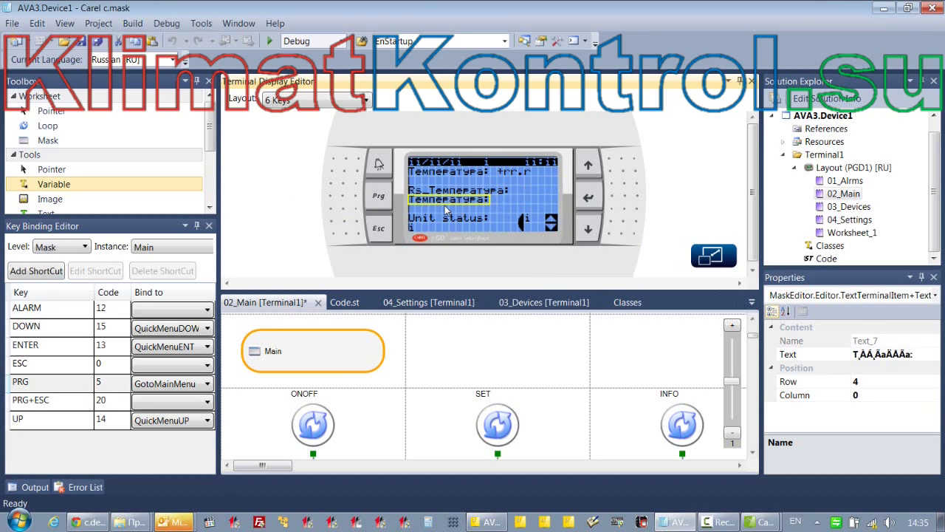
double_click(446, 209)
left_click_drag(405, 229, 307, 242)
key("BackSpace")
type("RS:")
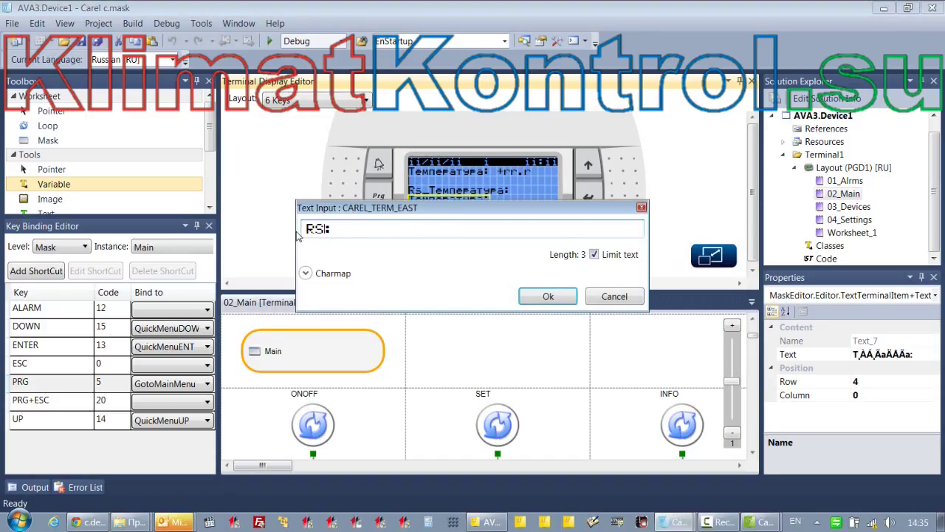
type("_")
key("alt+shift")
type("Влажность")
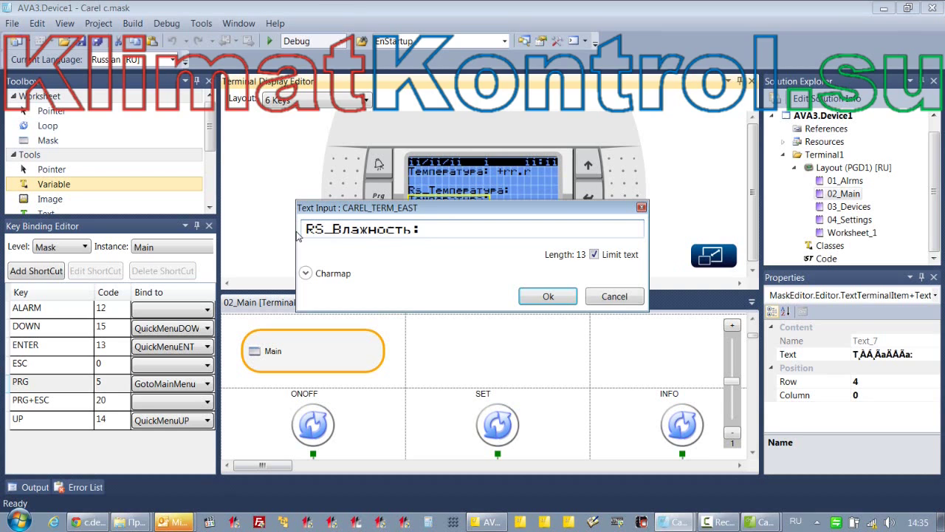
left_click(548, 298)
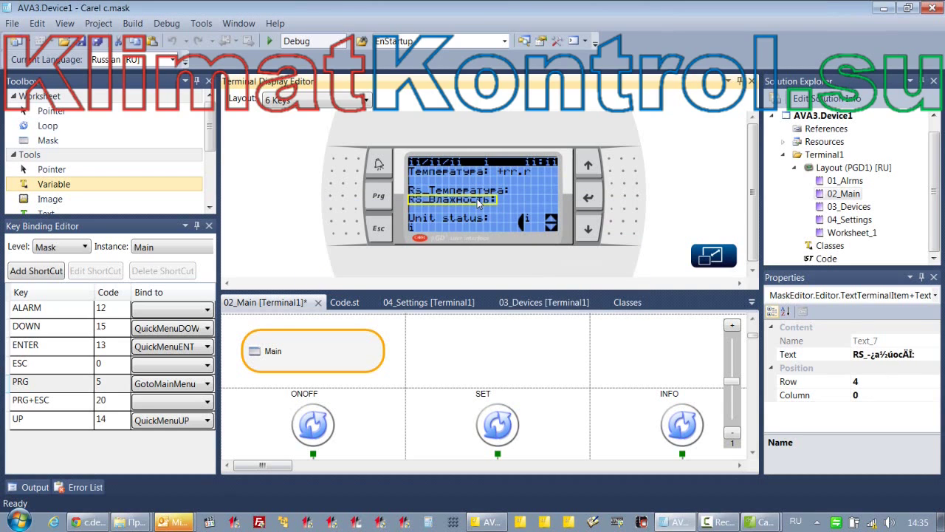
left_click(507, 193)
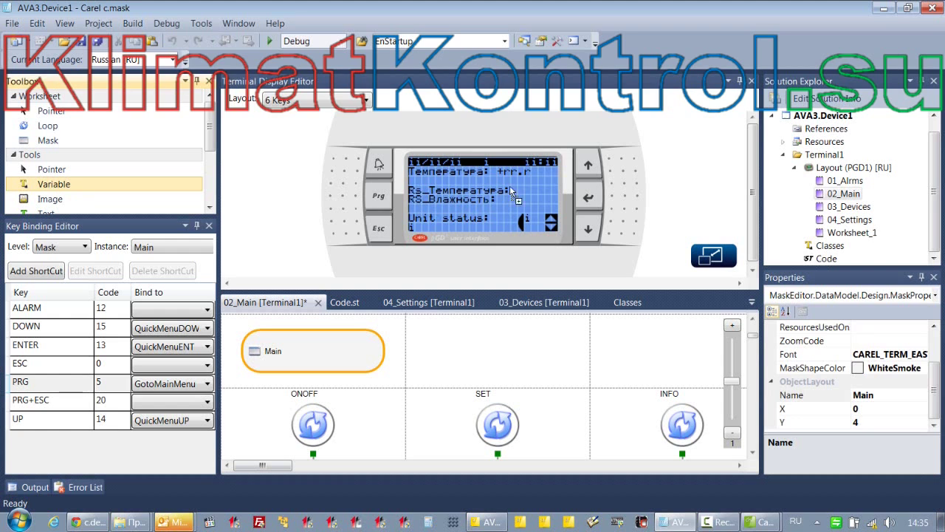
Place value fields bound to RmTemp and RmHum after the temperature and humidity labels
left_click(516, 189)
type("Rmt")
double_click(236, 204)
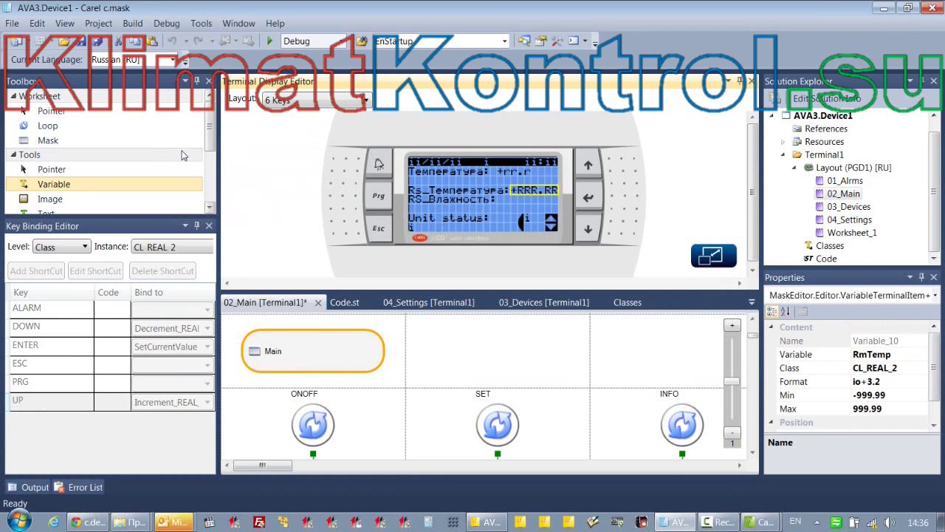
left_click(46, 185)
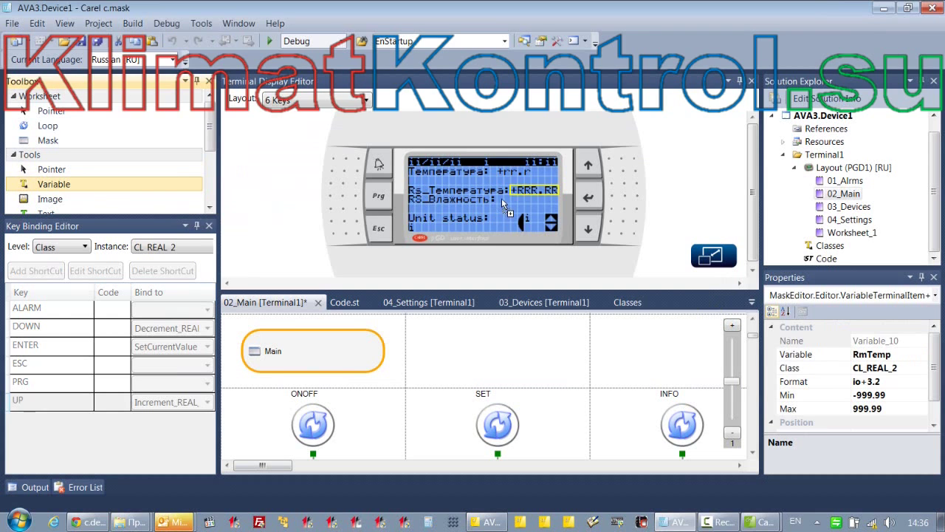
left_click(501, 198)
type("r")
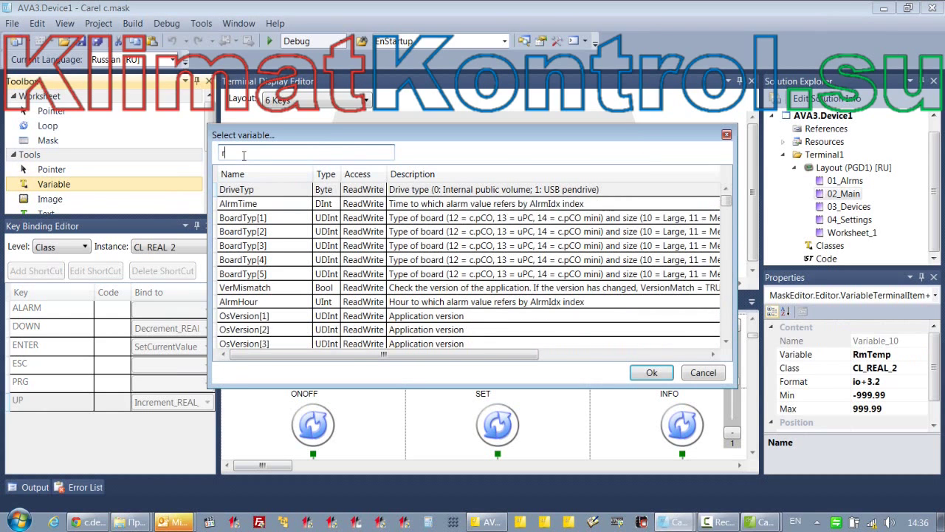
type("mh")
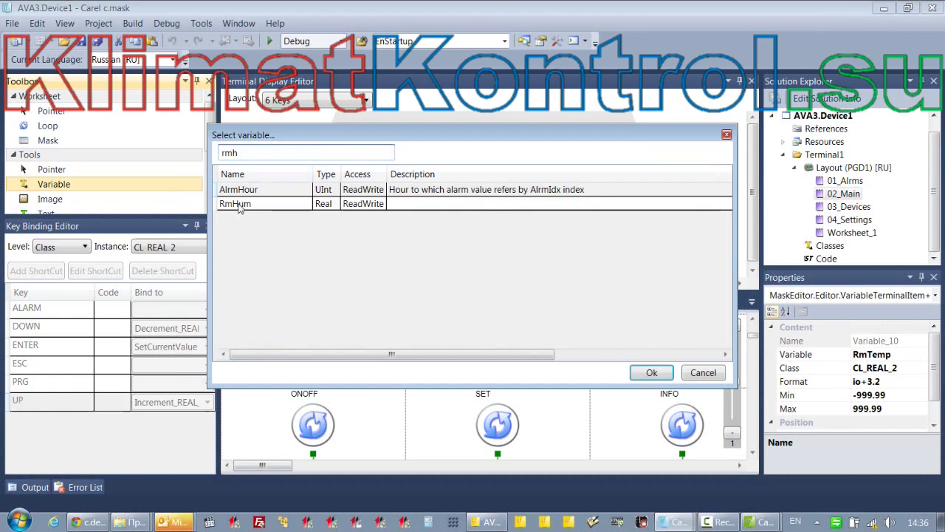
double_click(242, 203)
left_click_drag(532, 202, 580, 207)
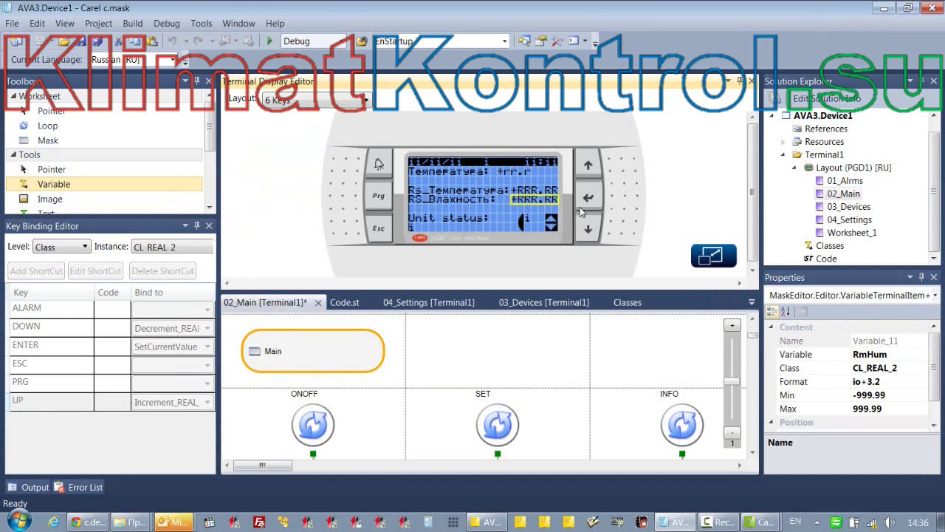
Give the humidity value an output-only 2.1 format
left_click(906, 381)
left_click(928, 381)
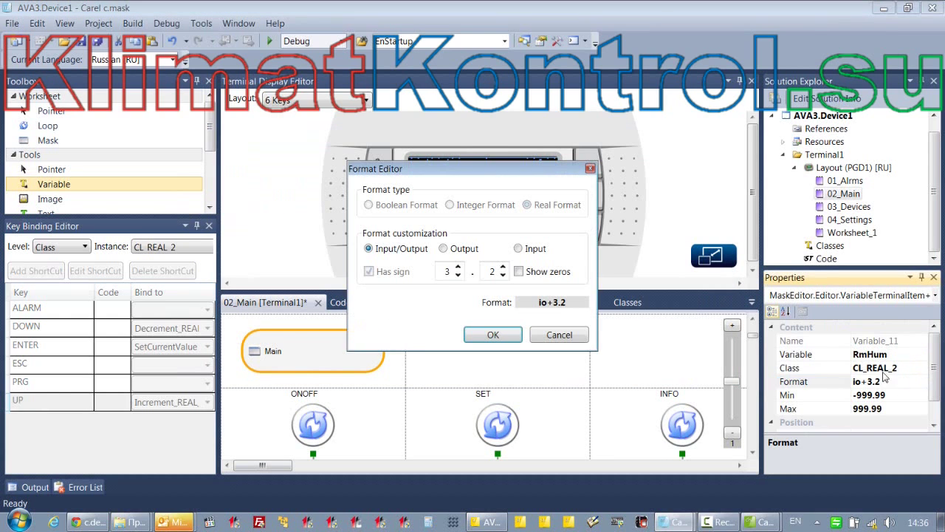
left_click(458, 275)
left_click(503, 274)
left_click(489, 336)
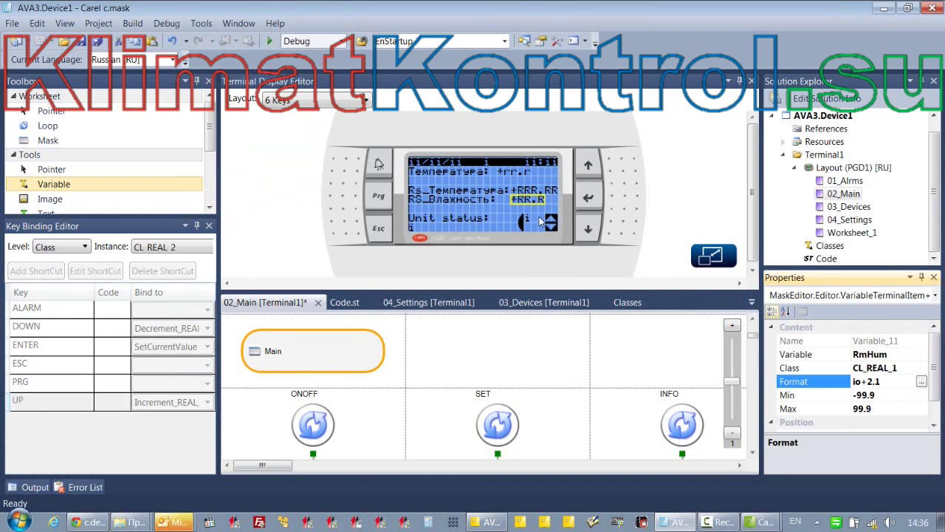
left_click(921, 382)
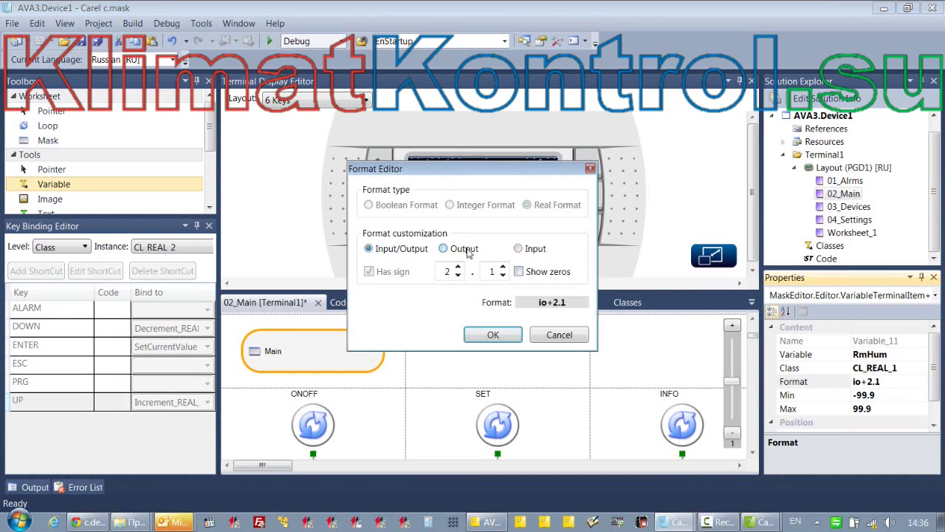
left_click(444, 249)
left_click(490, 333)
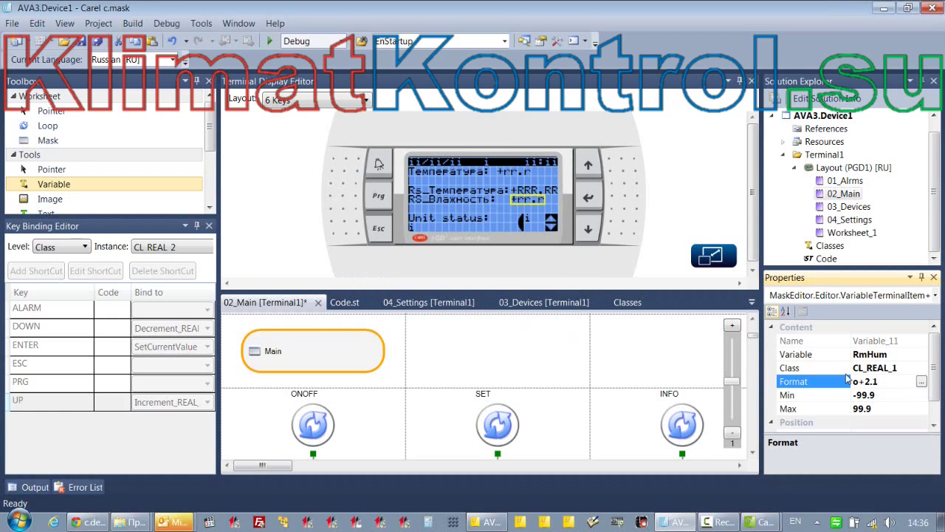
Give the temperature value an output-only 2.1 format
left_click(535, 191)
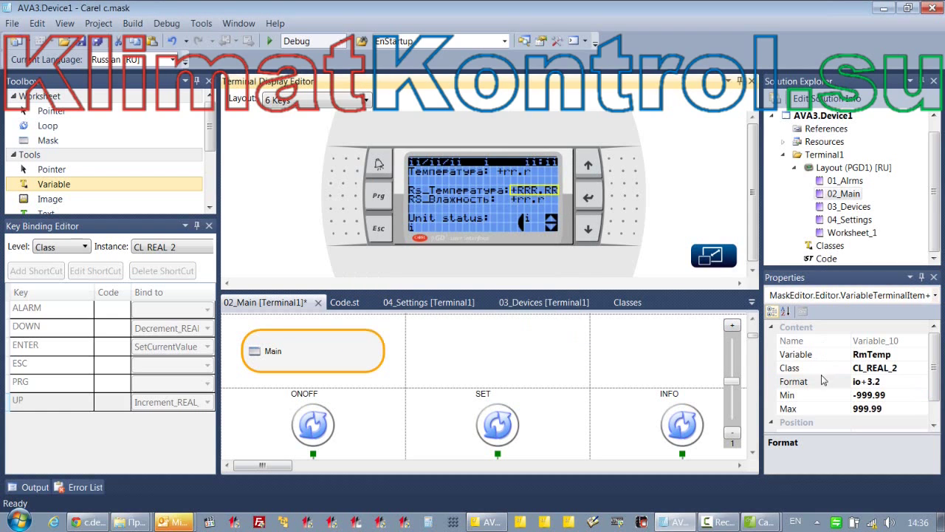
left_click(922, 382)
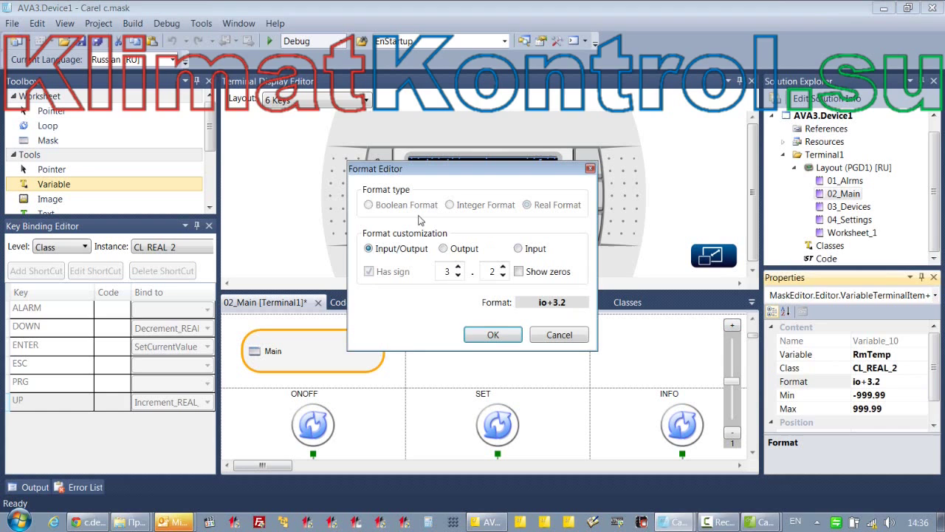
left_click(443, 249)
left_click(457, 275)
left_click(503, 275)
left_click(493, 335)
left_click(281, 185)
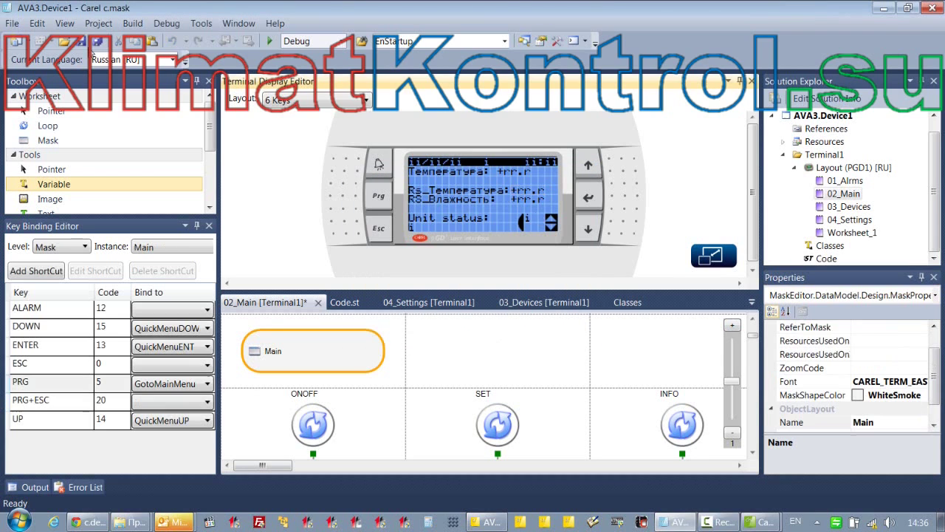
Build the c.mask project and return to Device_1's register list
left_click(133, 23)
left_click(170, 35)
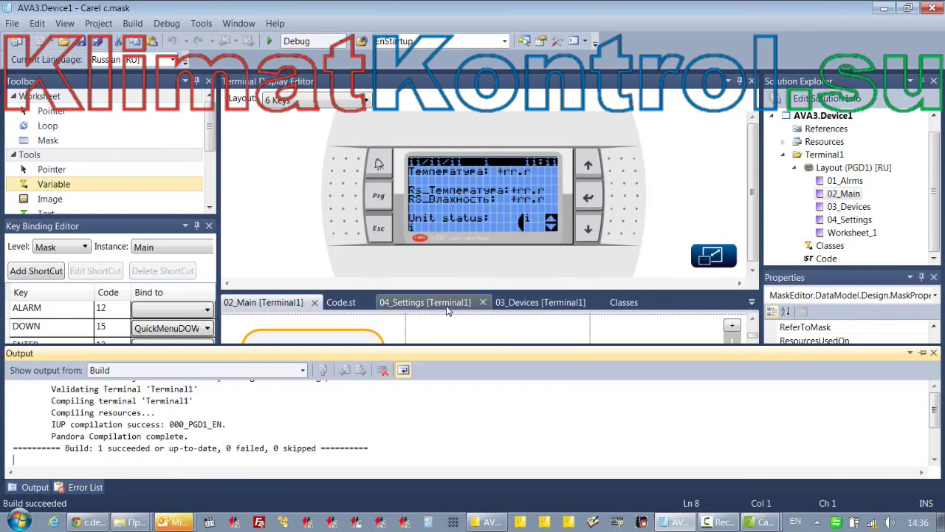
left_click(750, 521)
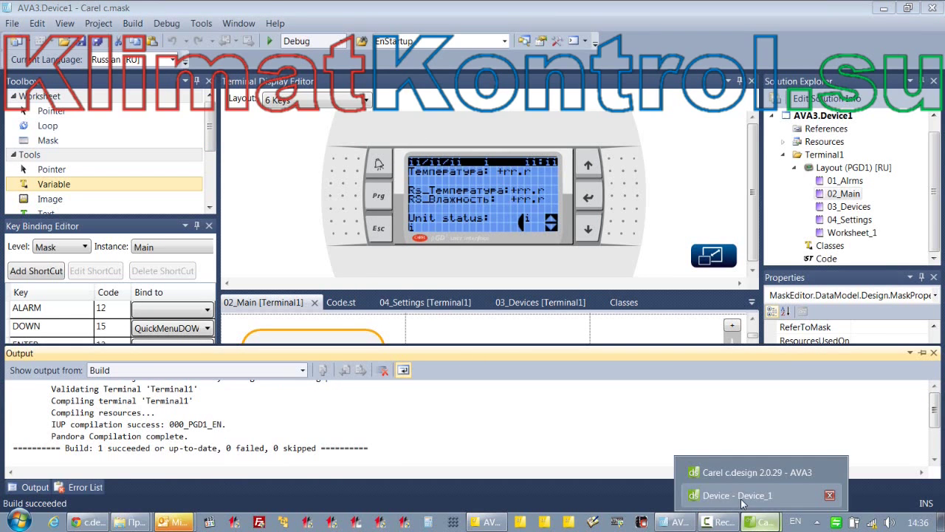
left_click(715, 498)
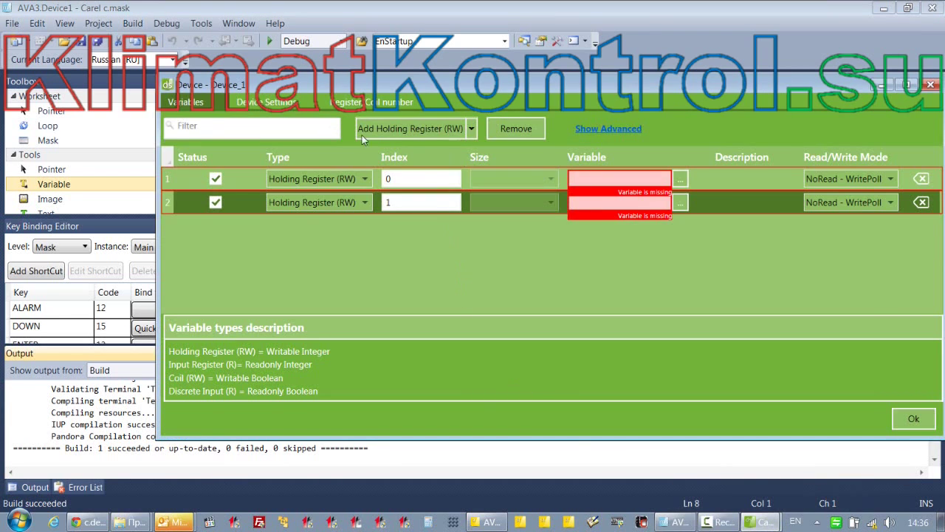
Set register row 1 to index 5 and bind it to RmTemp
left_click(398, 178)
double_click(398, 177)
type("5")
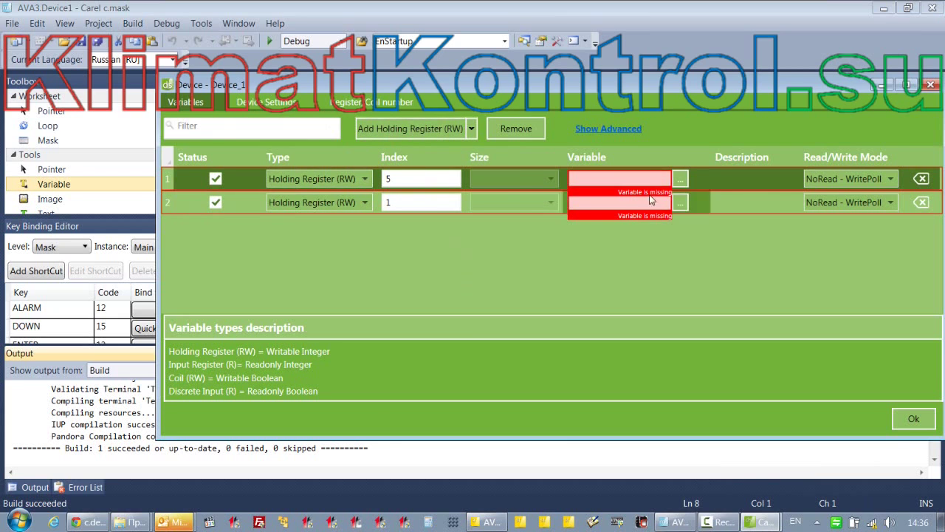
left_click(680, 178)
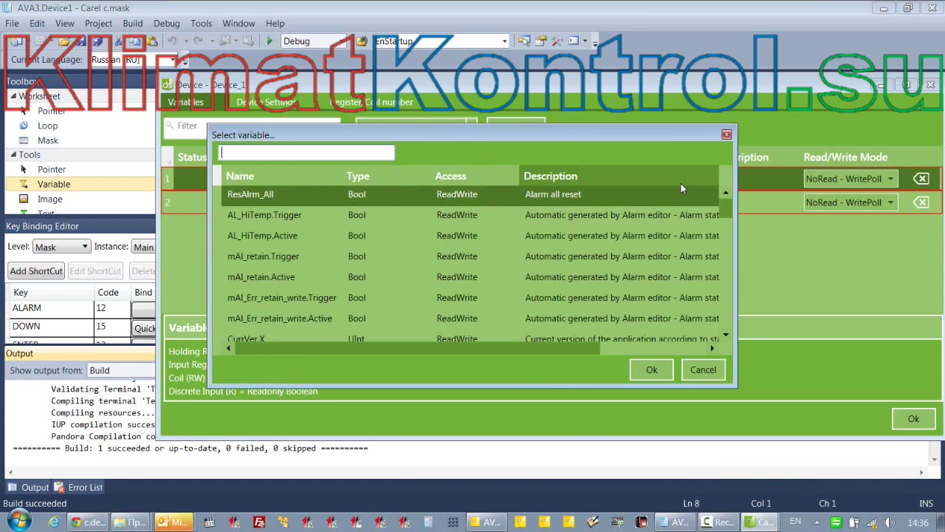
left_click(278, 151)
type("rm")
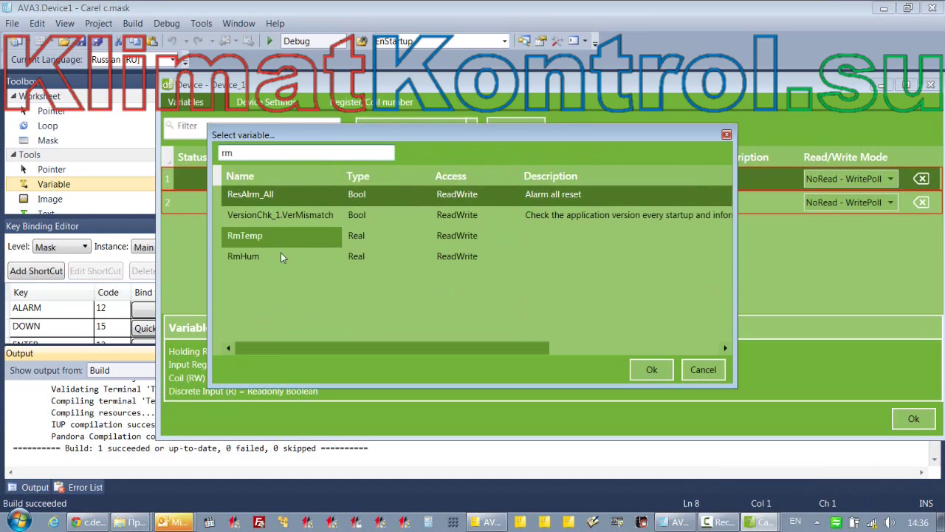
double_click(258, 235)
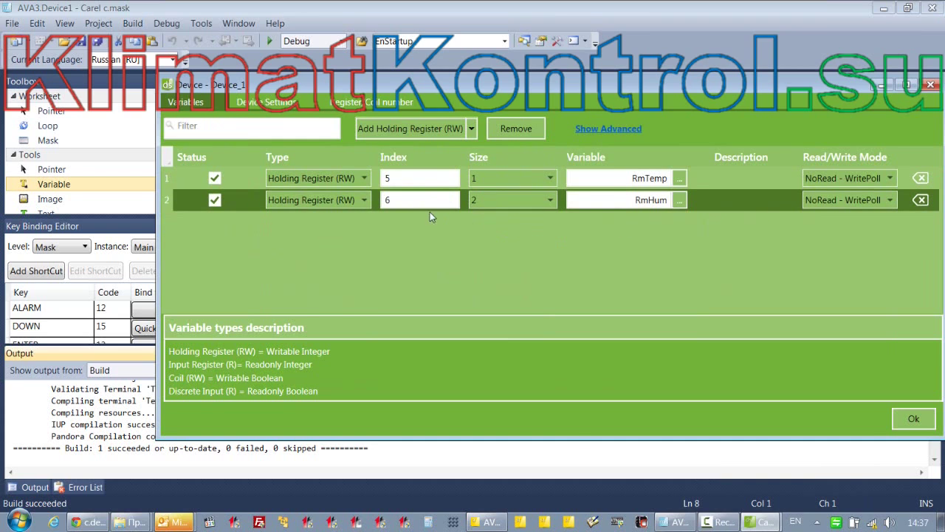
Make rows 1 and 2 Input Register (R) with row 2 size 1, and confirm
left_click(890, 178)
left_click(336, 193)
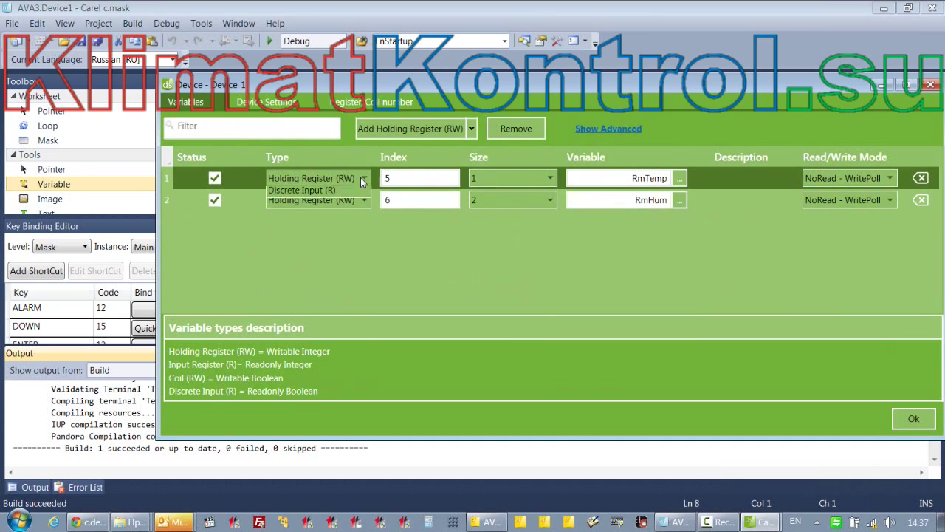
left_click(362, 178)
left_click(327, 212)
left_click(362, 199)
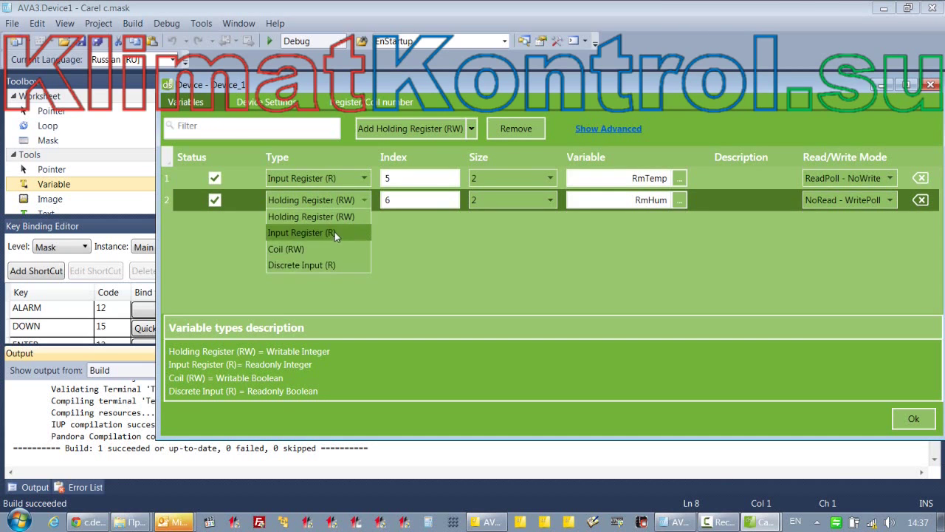
left_click(335, 232)
left_click(503, 200)
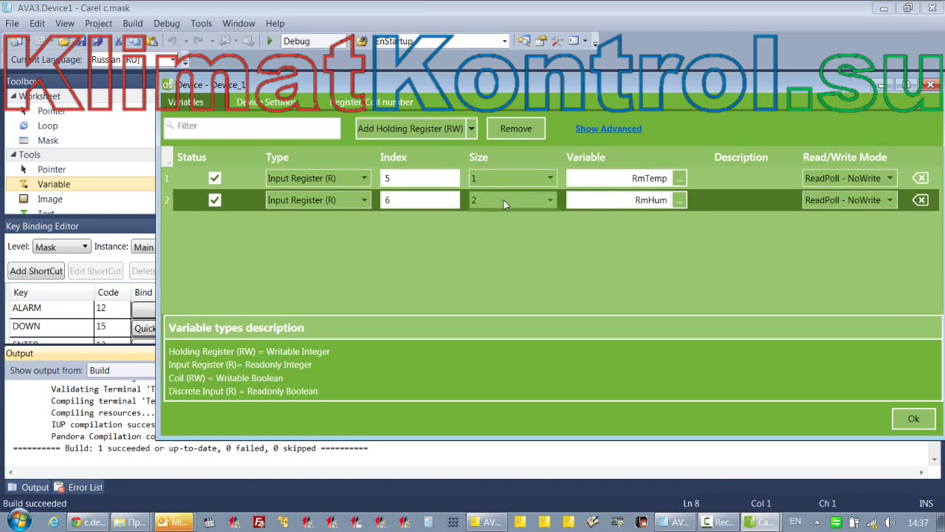
left_click(500, 218)
left_click(914, 418)
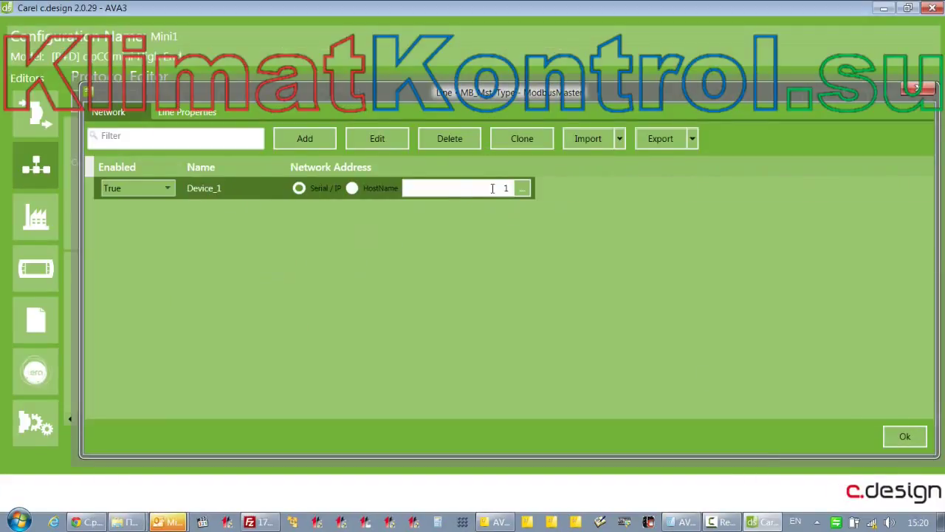
type("28")
left_click(904, 436)
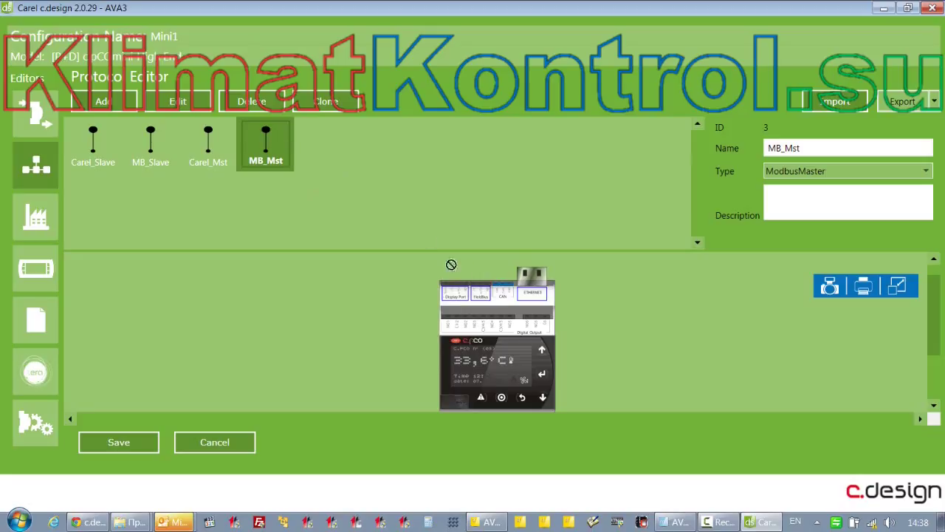
left_click(481, 296)
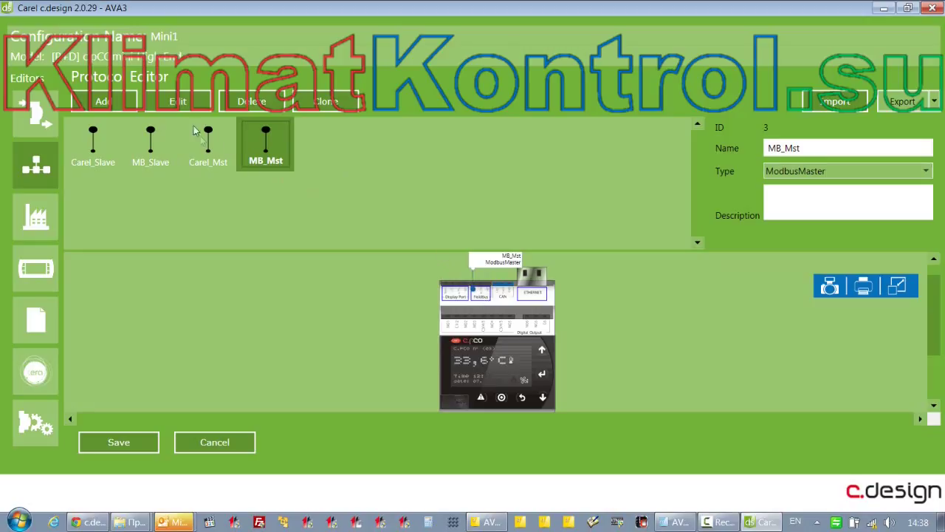
left_click(151, 144)
left_click_drag(536, 293, 539, 295)
left_click_drag(941, 334, 941, 313)
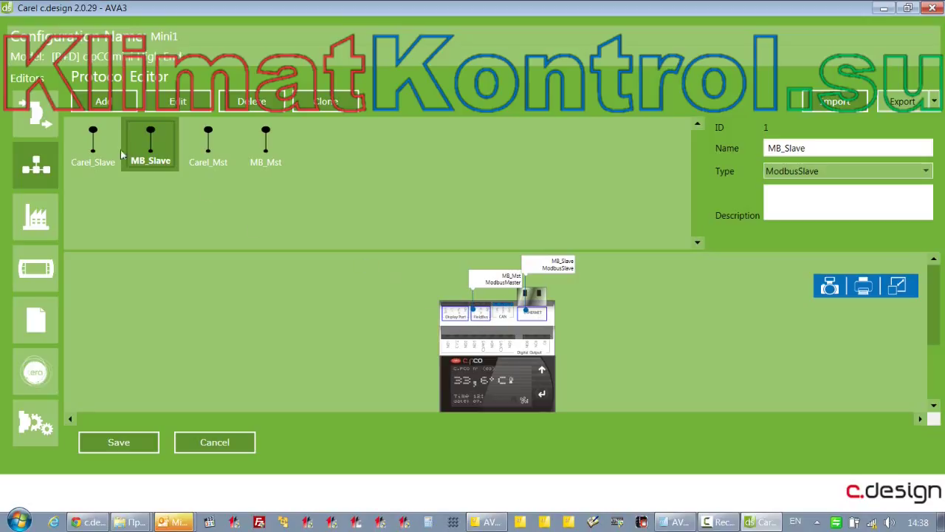
double_click(480, 318)
left_click(404, 149)
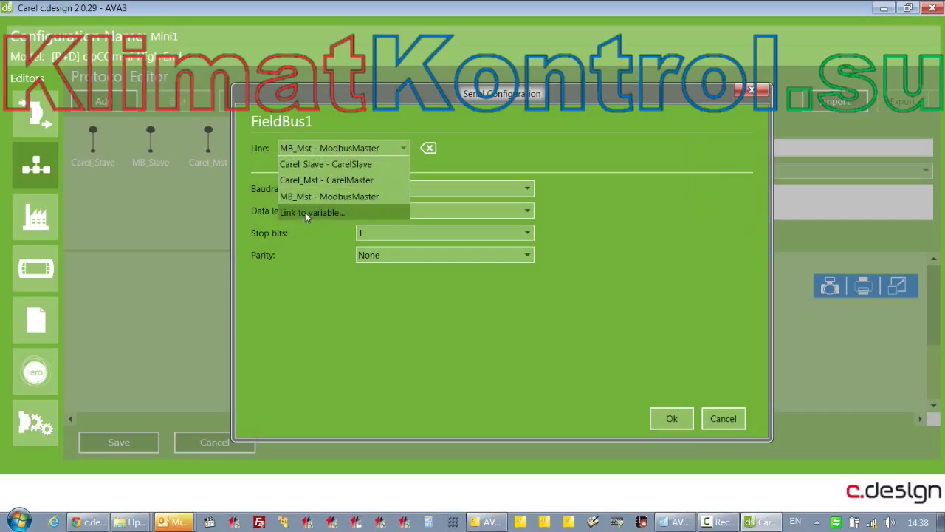
left_click(720, 421)
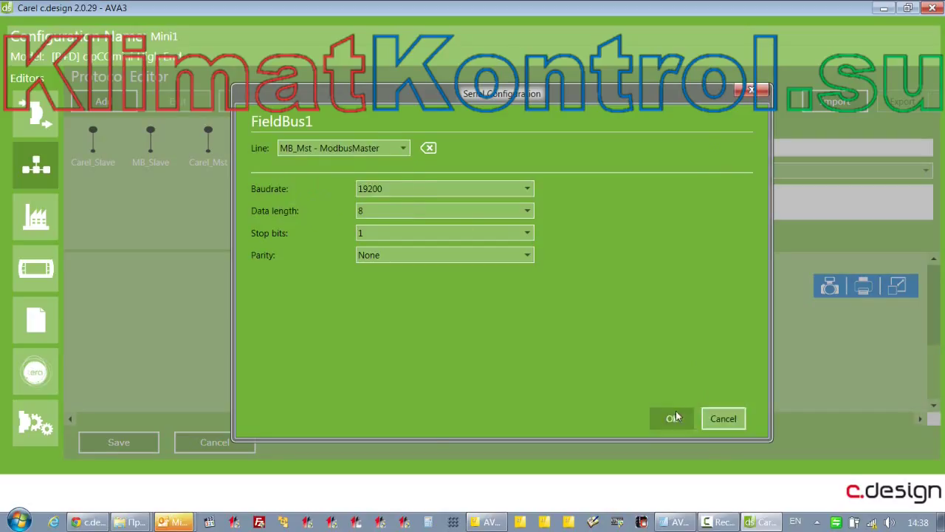
left_click(674, 418)
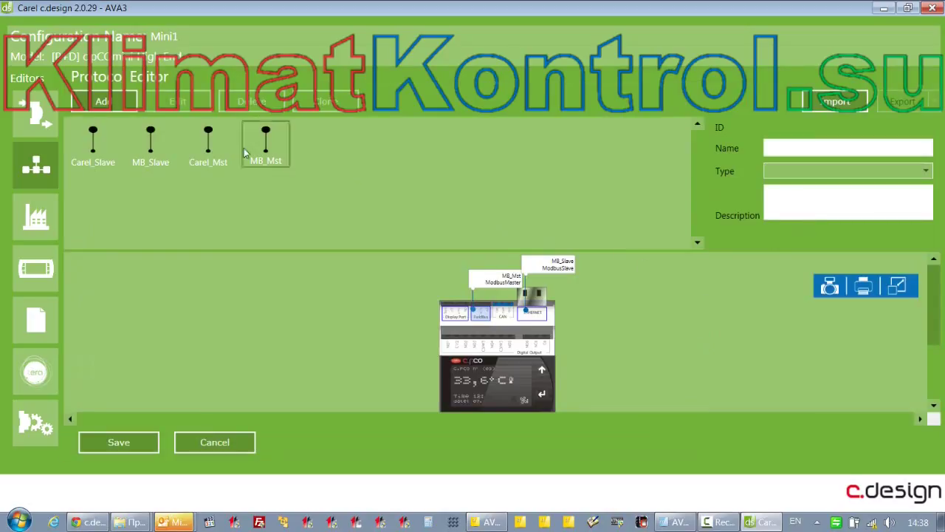
left_click(103, 141)
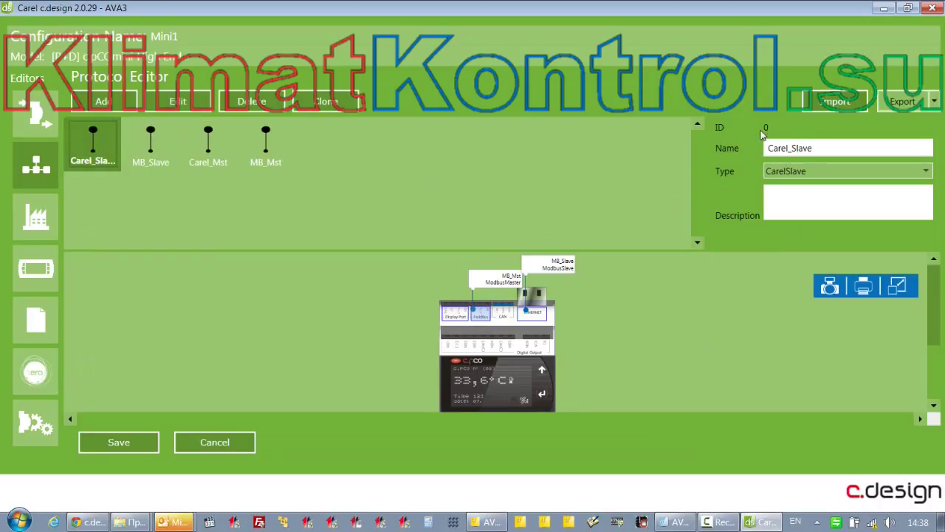
left_click(148, 147)
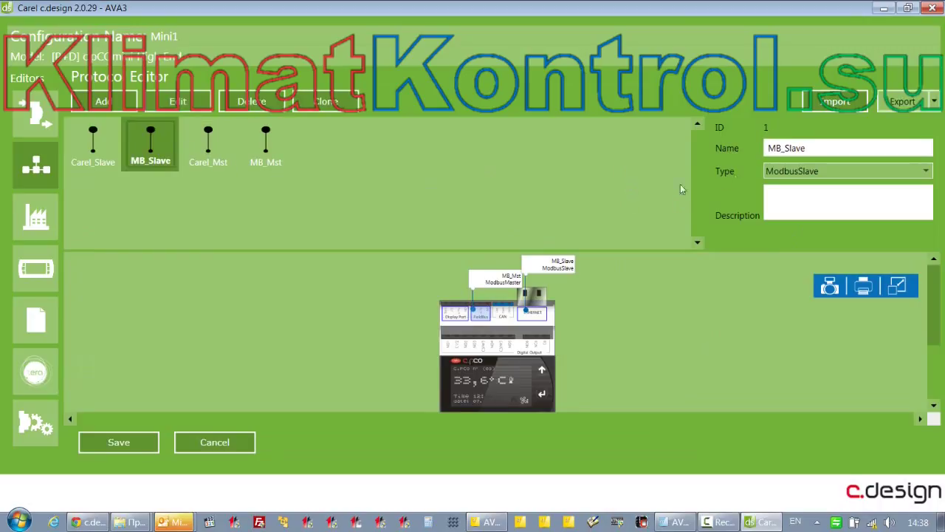
left_click(214, 137)
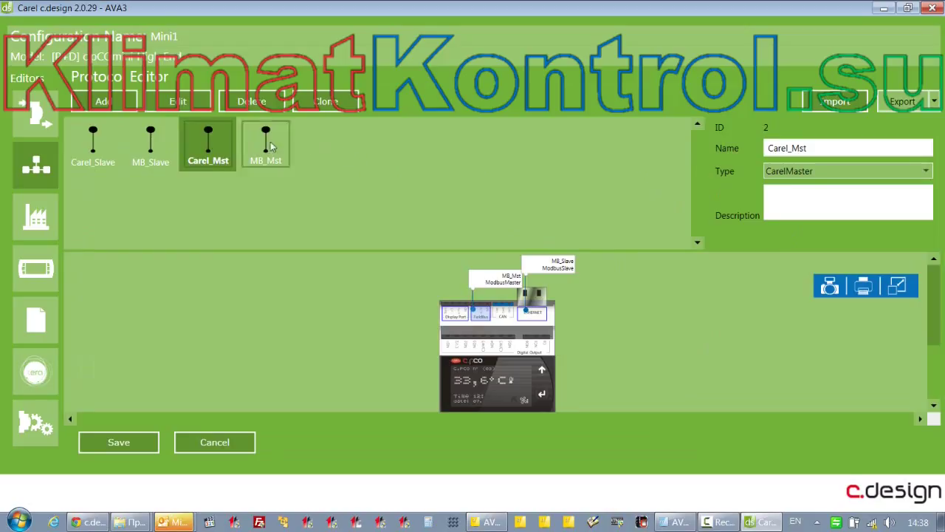
left_click(269, 143)
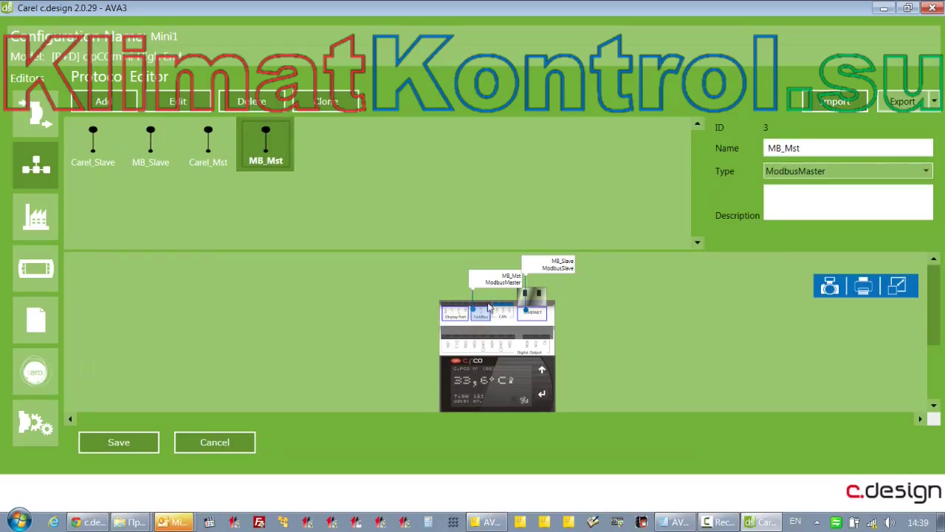
double_click(484, 315)
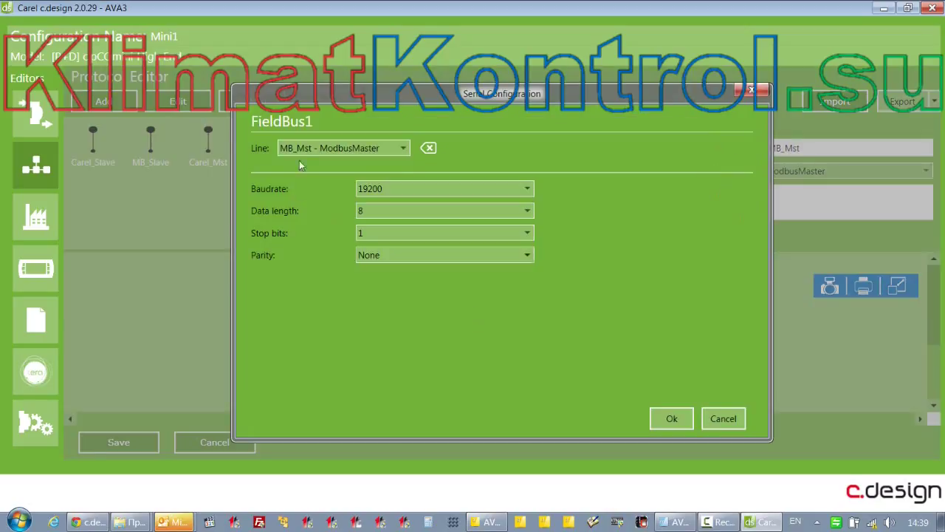
left_click(401, 149)
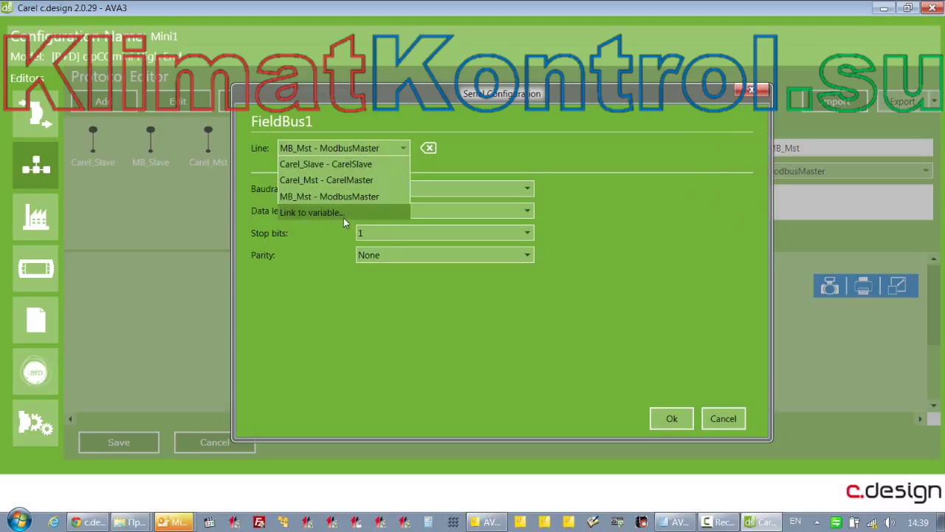
left_click(512, 142)
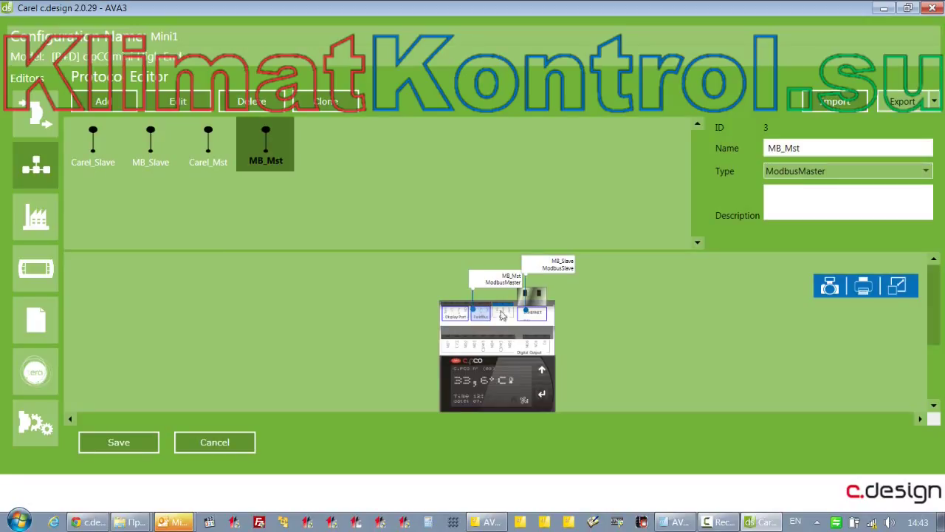
Check the Ethernet port settings, then attach Carel_Slave to the display port (pLAN, 19200 baud, 8N1)
double_click(538, 316)
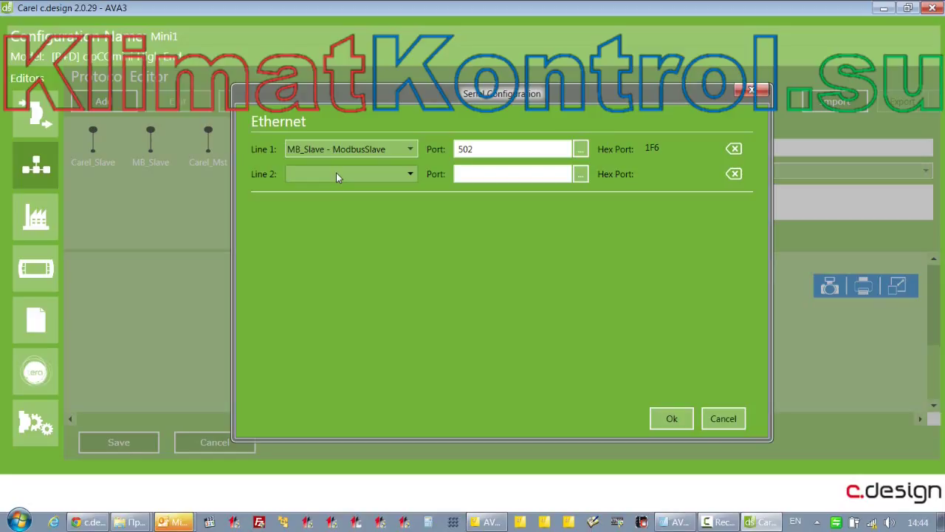
left_click(722, 419)
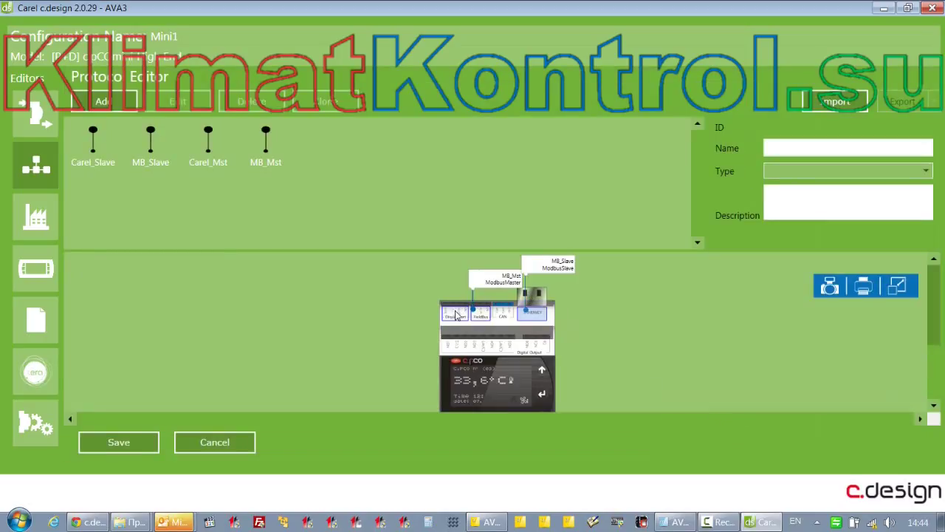
scroll(673, 325, "down", 1)
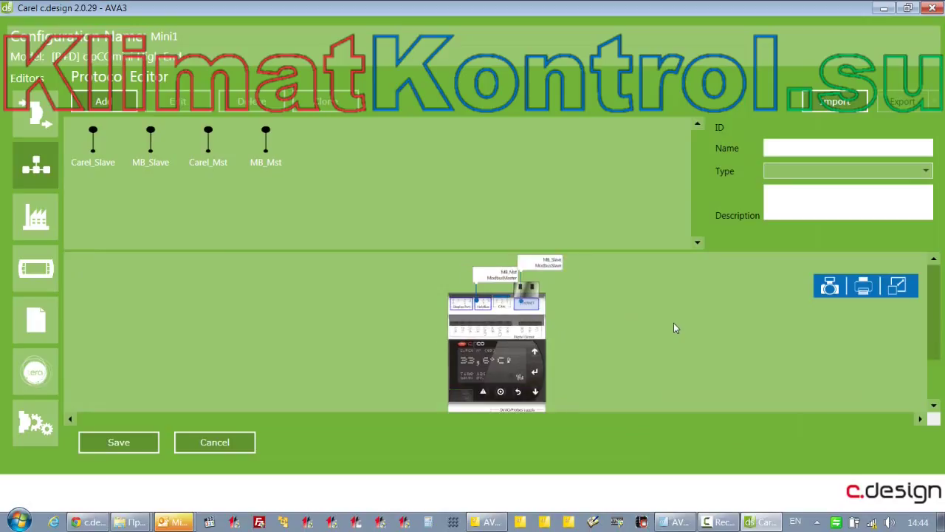
scroll(673, 323, "up", 1)
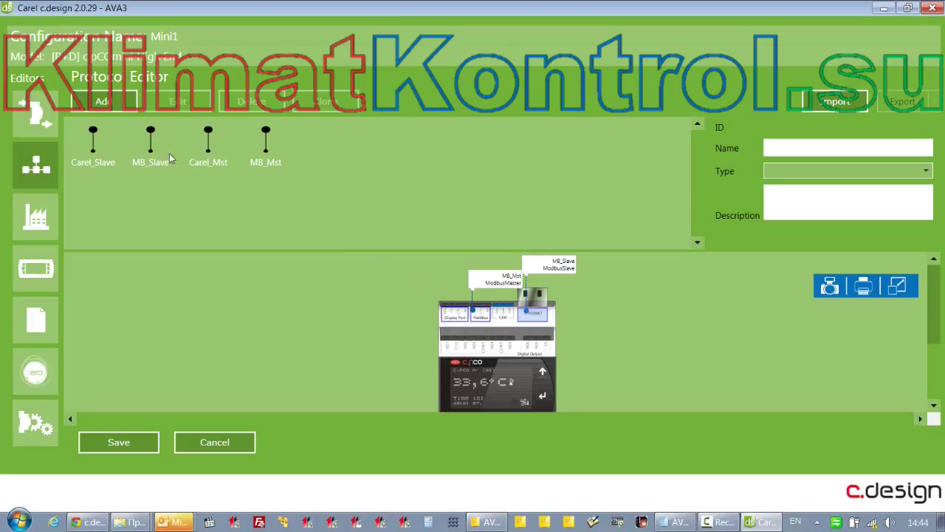
left_click_drag(93, 137, 458, 323)
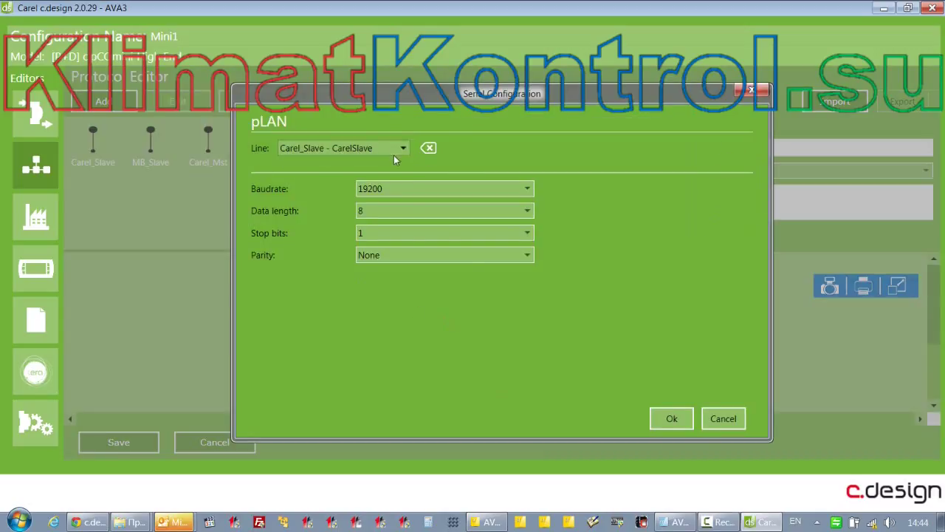
Review the display port's pLAN settings and its Link to variable option, then close with Ok
left_click(723, 420)
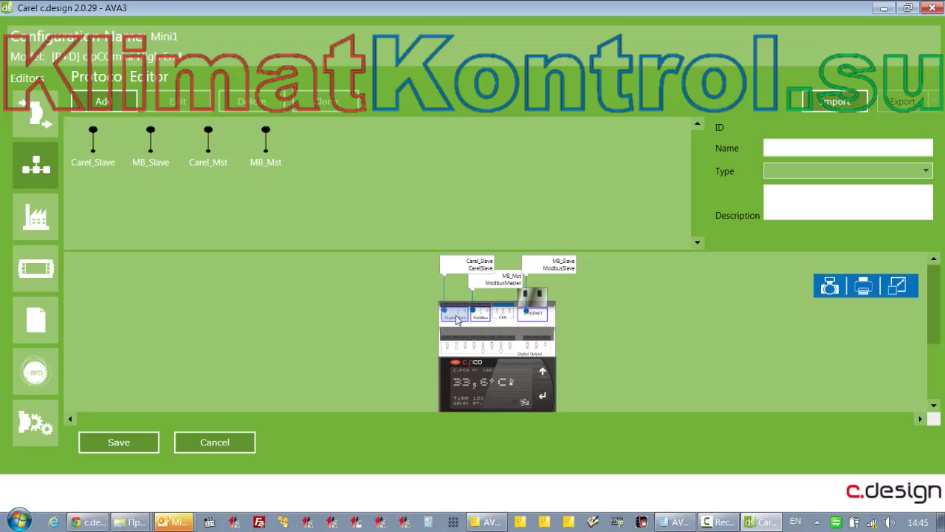
double_click(456, 321)
left_click(405, 151)
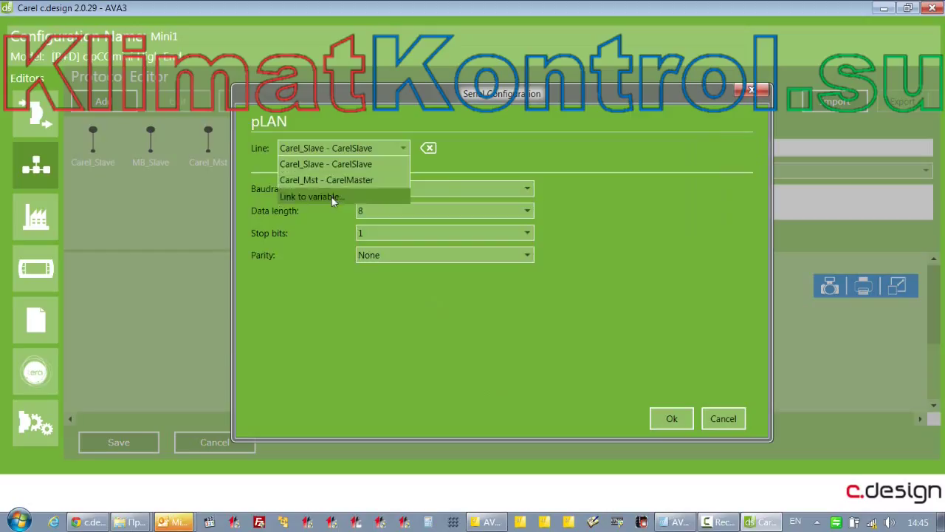
left_click(331, 198)
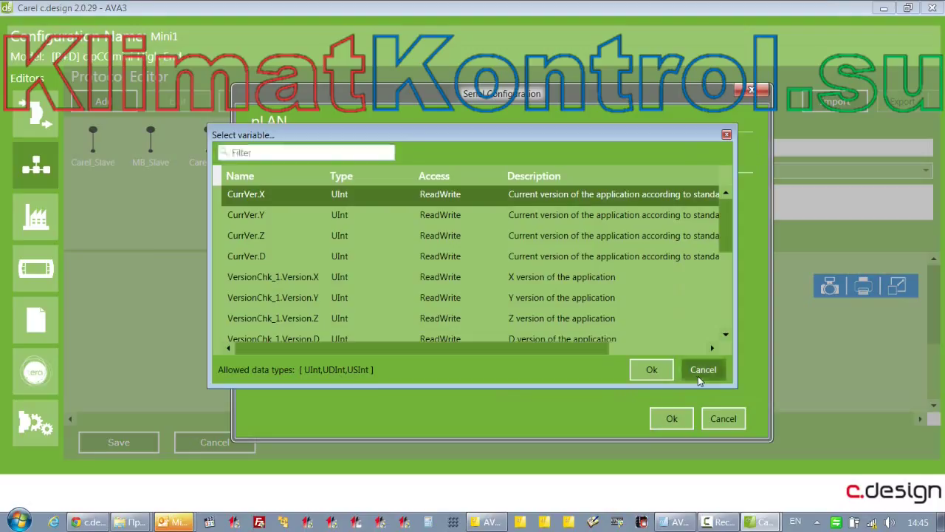
left_click(701, 370)
left_click(669, 418)
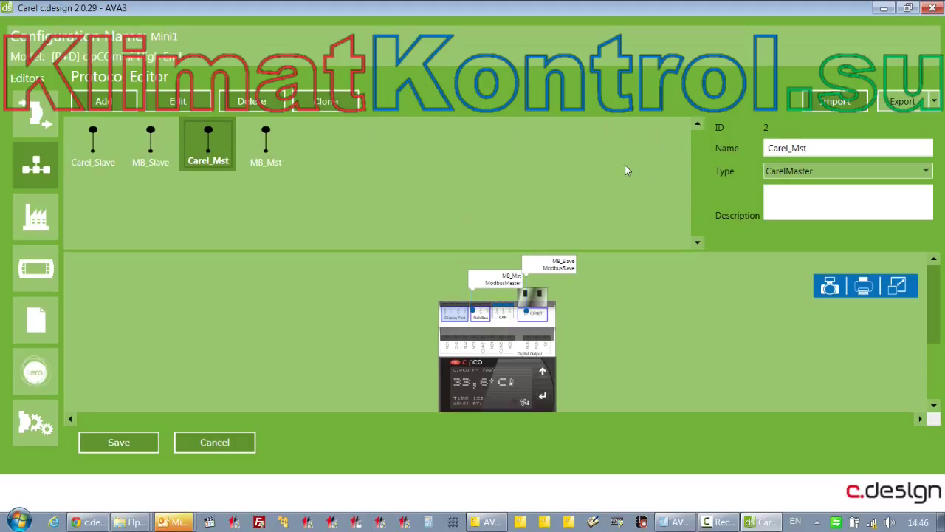
Save the protocols, then enter DEV Editor user values Setpoint 20.0, PBand 2.0 and DelayTime 15
left_click(108, 438)
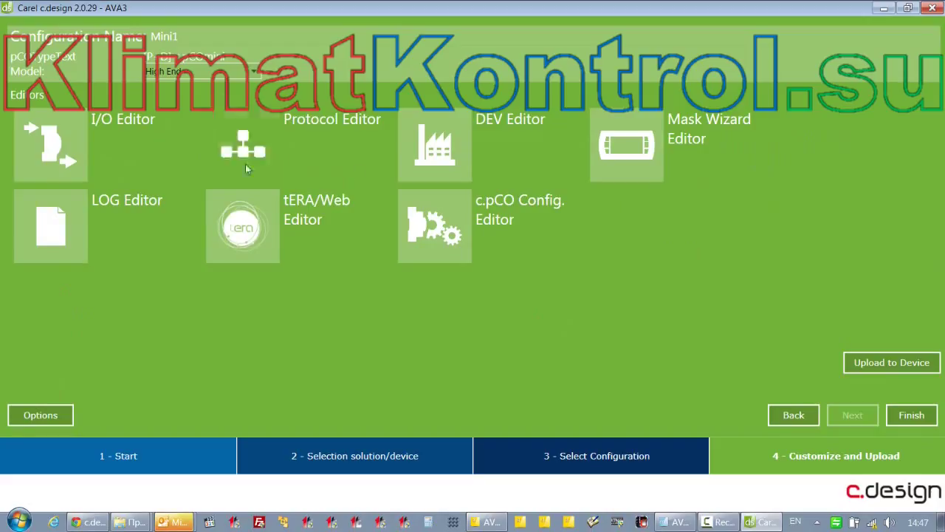
left_click(440, 155)
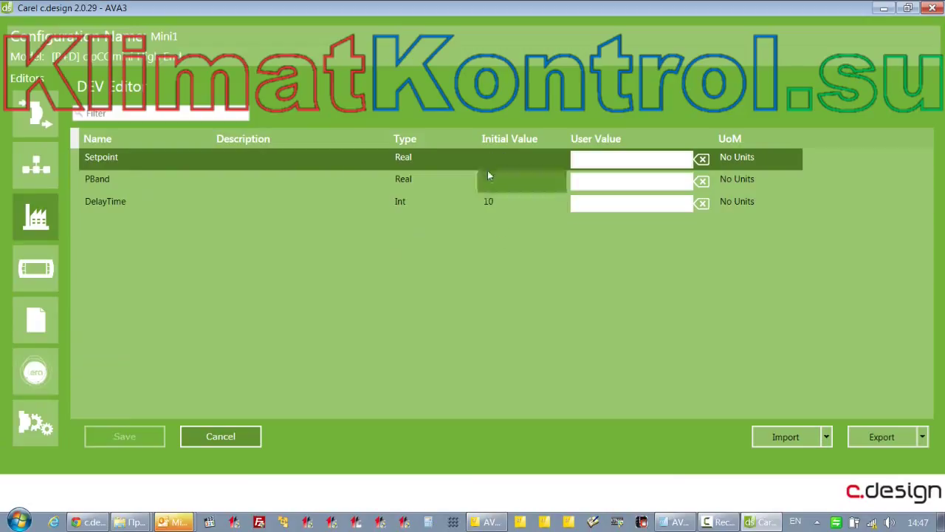
left_click(589, 158)
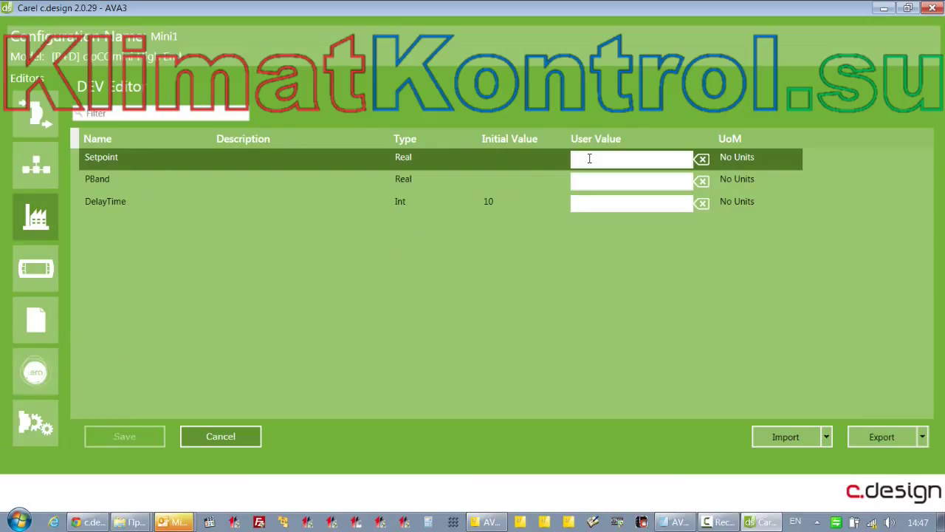
type("20.0")
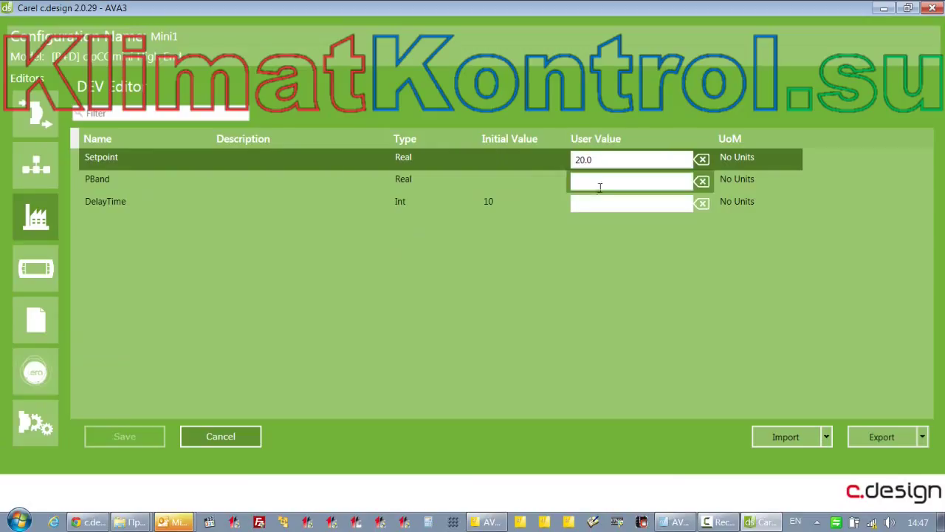
left_click(600, 185)
type("2.0")
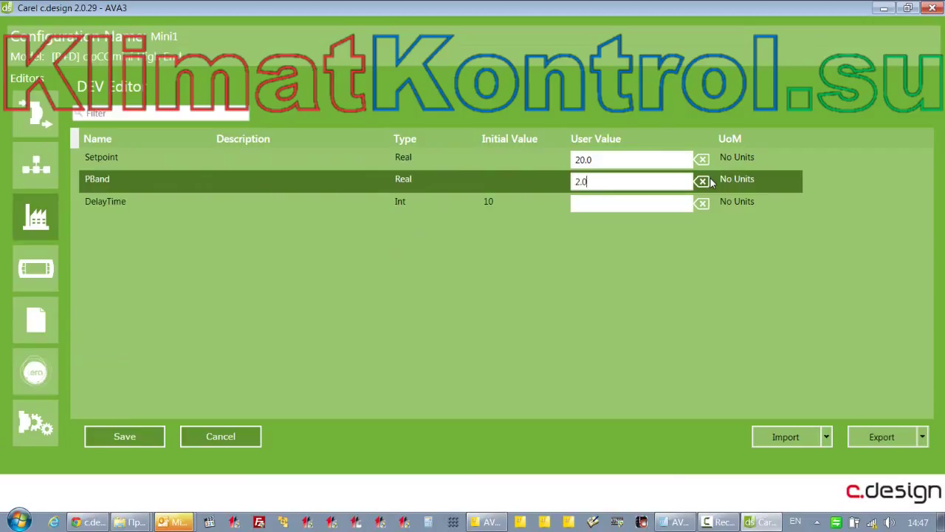
left_click(608, 203)
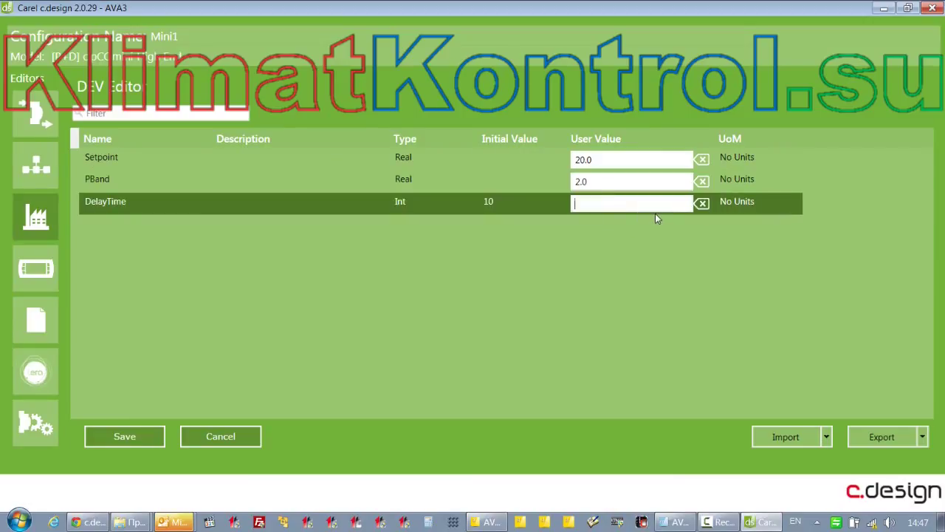
type("15")
Verify the Setpoint, PBand and DelayTime user values and save the device configuration
left_click(601, 161)
left_click(604, 182)
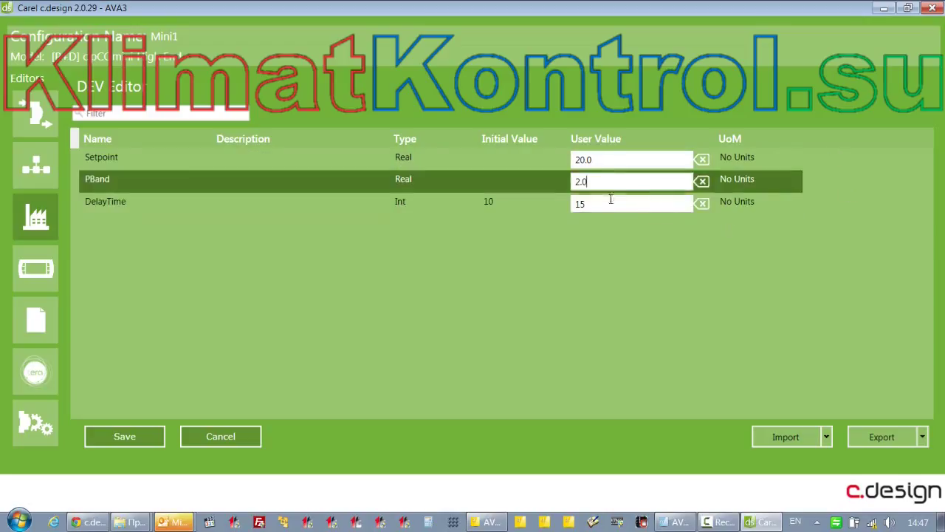
left_click(612, 202)
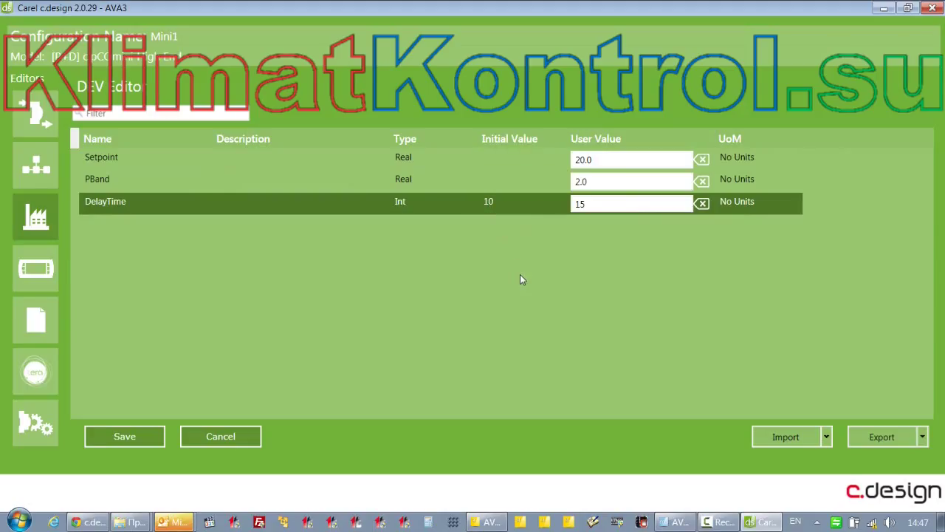
left_click(126, 434)
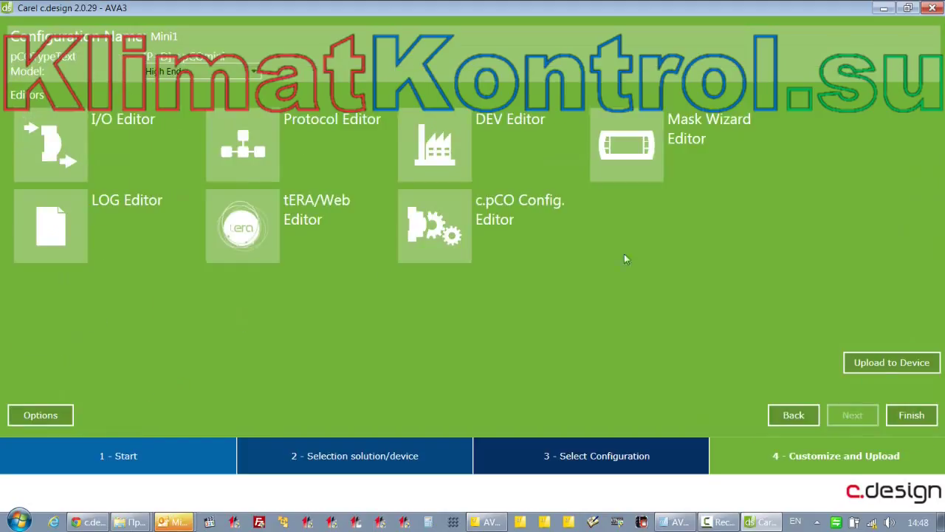
Create NewLog_1 in the LOG Editor as a Periodic log and open its parameter settings
left_click(64, 237)
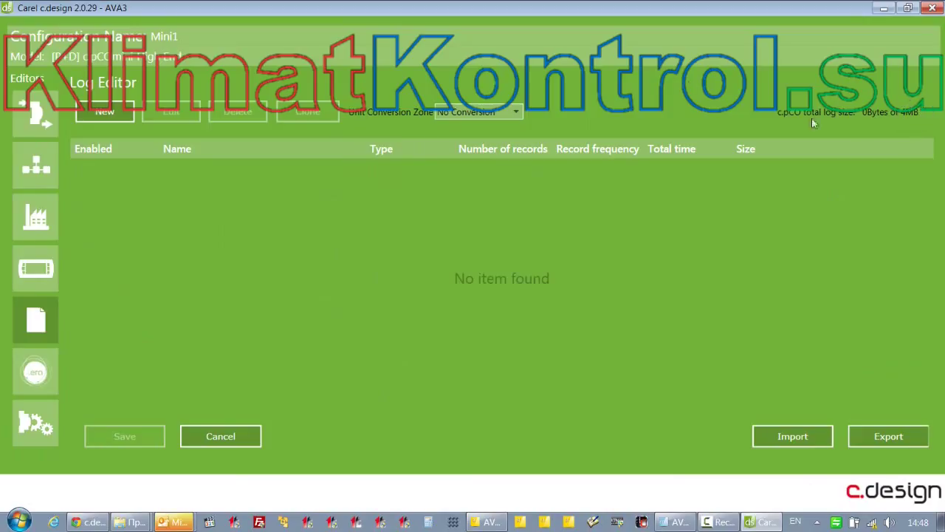
left_click(103, 113)
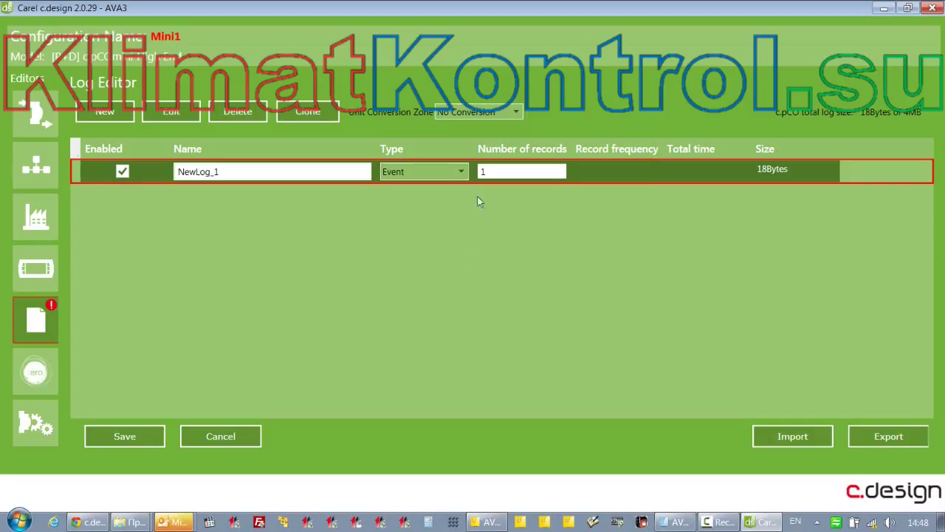
left_click(462, 174)
left_click(462, 172)
left_click(455, 174)
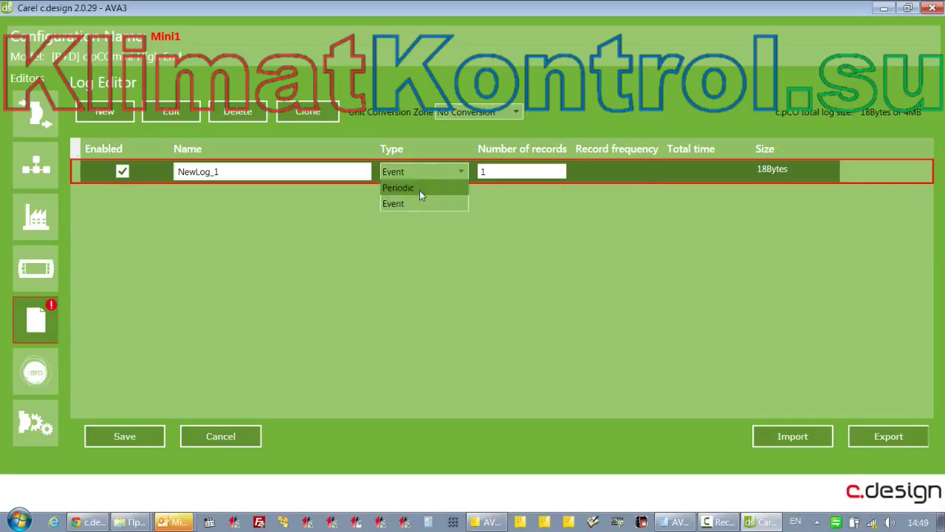
left_click(419, 189)
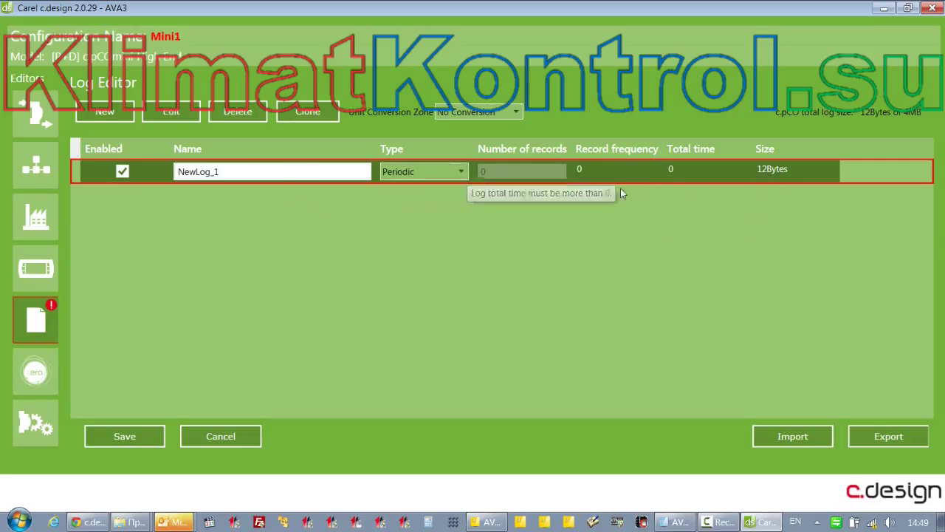
left_click(180, 115)
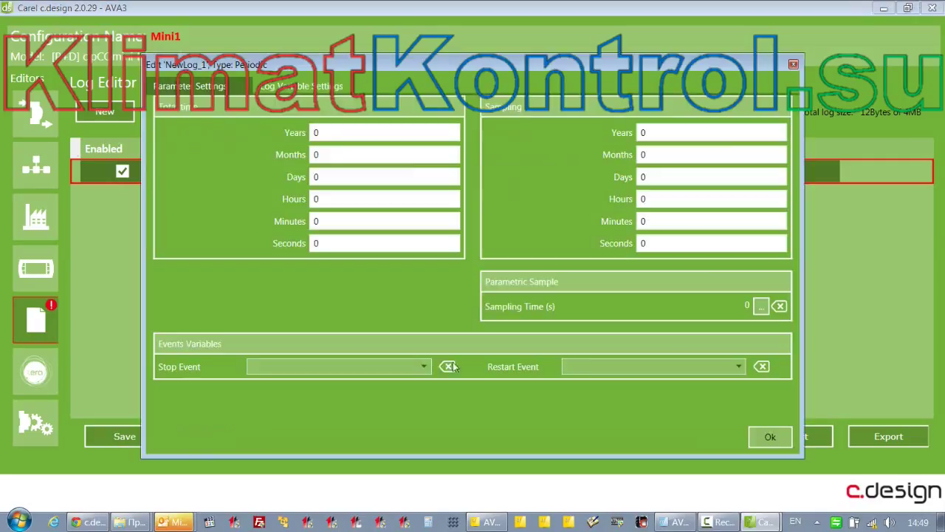
Select RmHum, RmTemp and SaTemp as the variables logged by NewLog_1
left_click(301, 86)
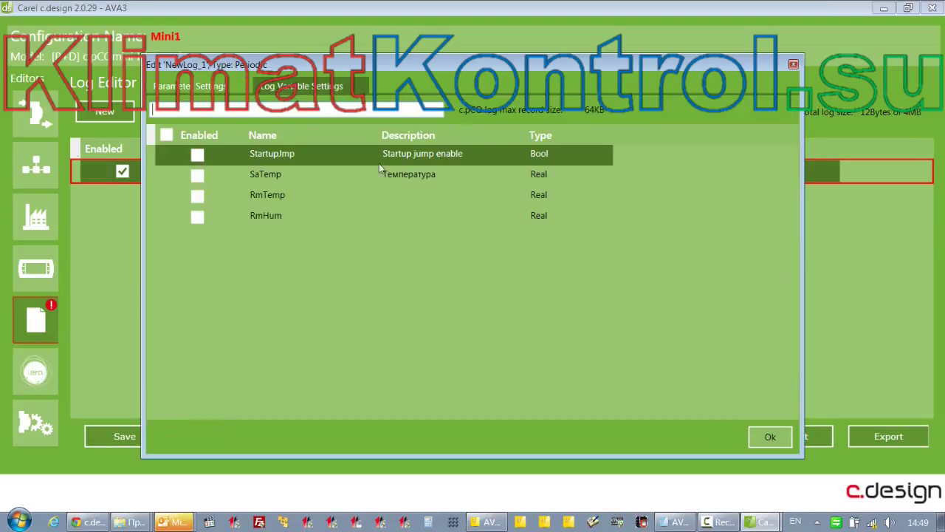
left_click(198, 217)
left_click(197, 195)
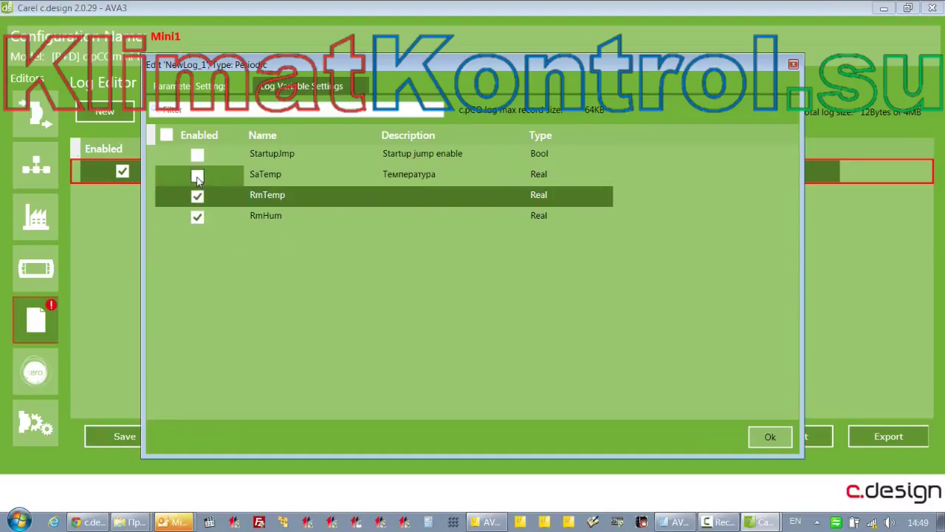
left_click(197, 178)
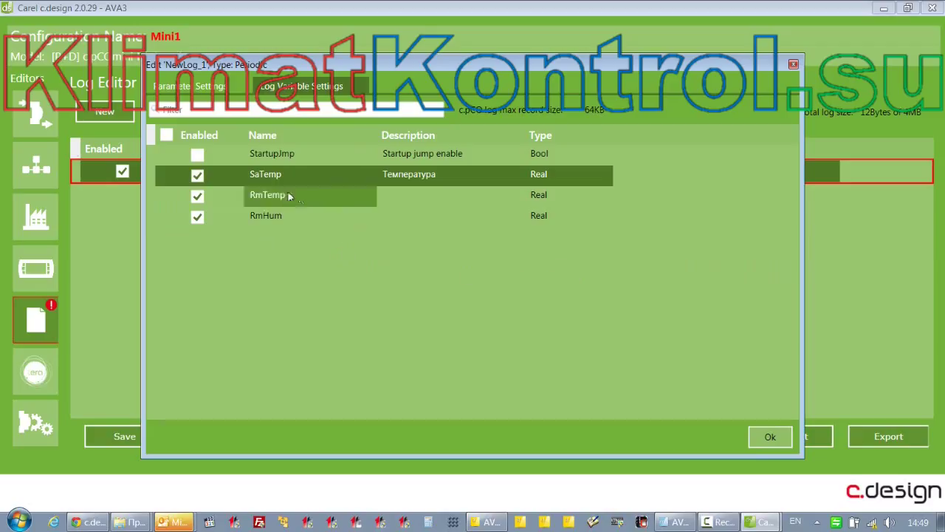
left_click(199, 87)
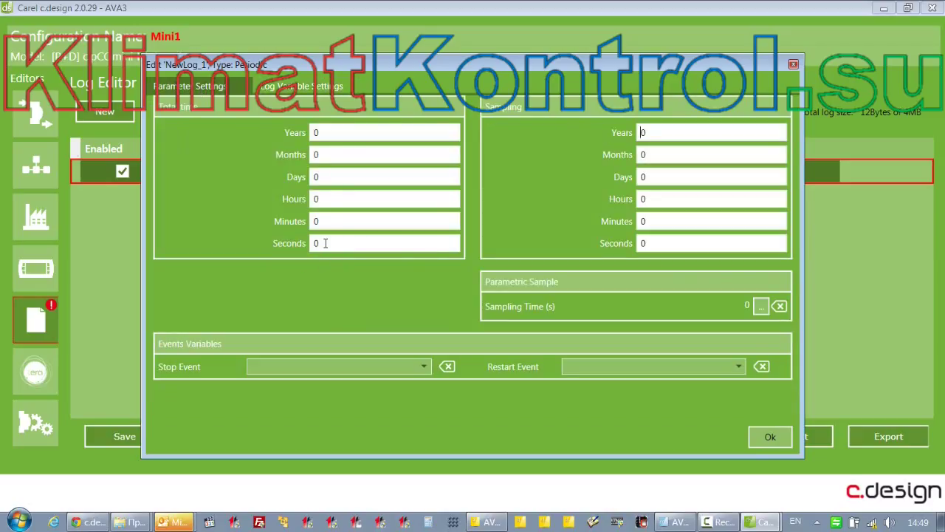
Set sampling to 30 seconds and total log time to 1 month, then confirm
left_click_drag(653, 244, 587, 246)
type("30")
left_click_drag(320, 155, 310, 159)
type("1")
left_click(770, 440)
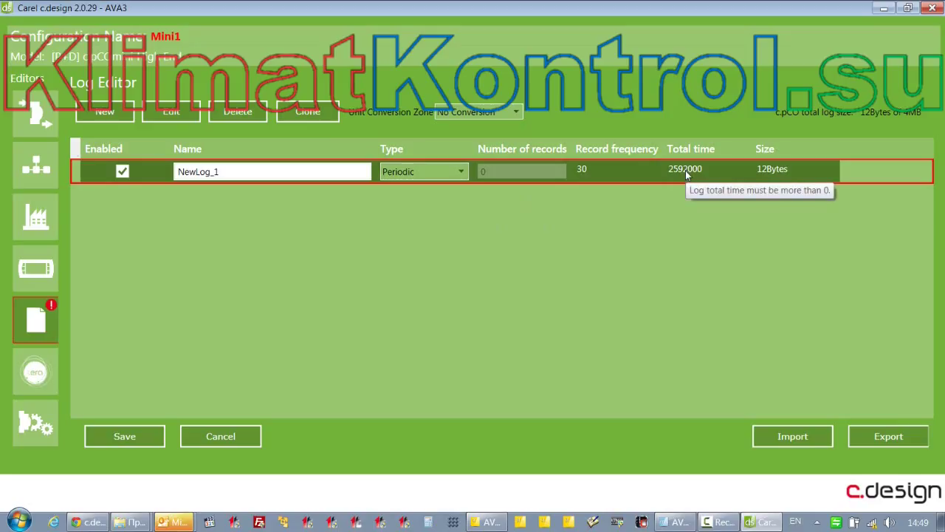
Re-edit NewLog_1's sampling seconds, confirm, save the log configuration, and open the c.pCO Configuration Editor
double_click(686, 170)
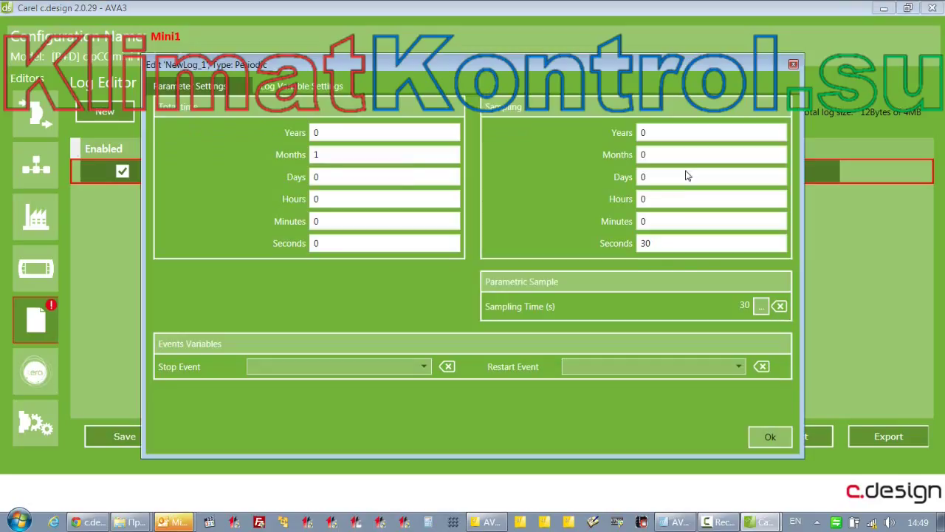
left_click_drag(647, 244, 626, 275)
type("2")
left_click(671, 221)
left_click(761, 436)
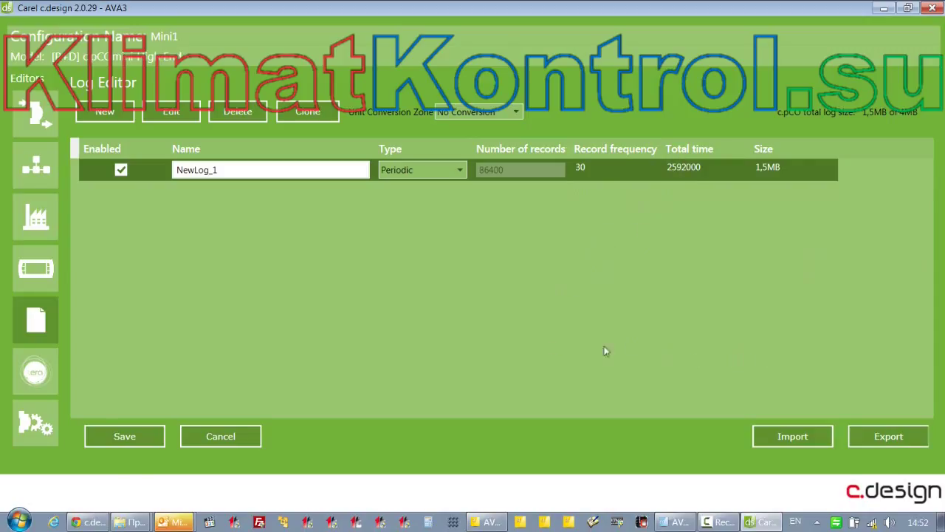
left_click(124, 437)
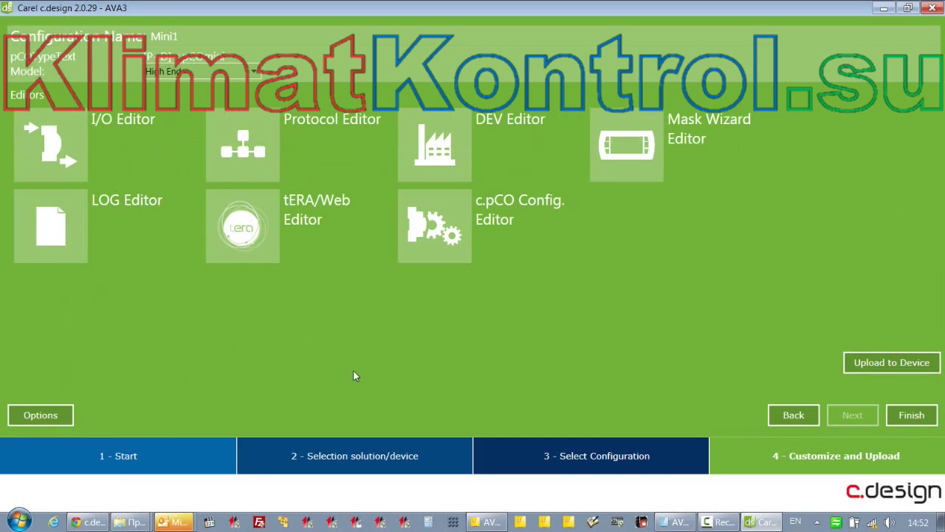
left_click(446, 231)
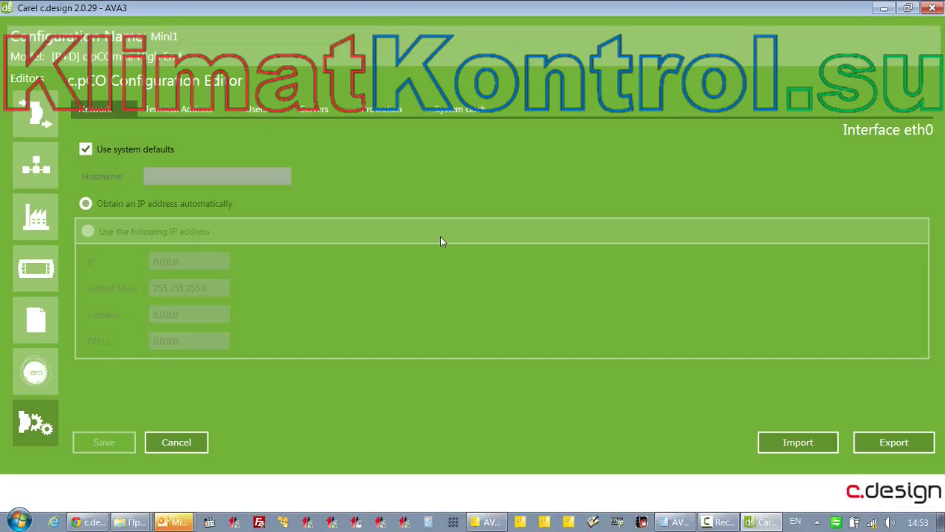
left_click(85, 150)
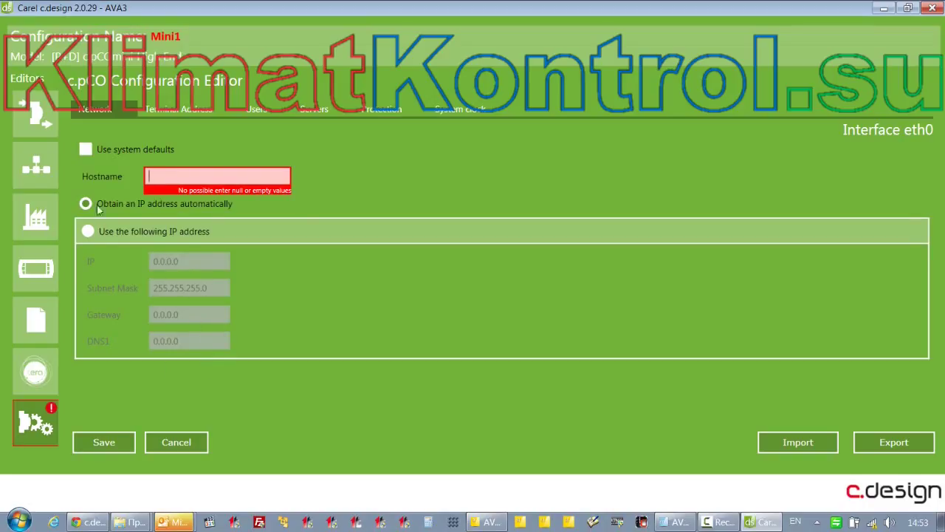
left_click(85, 150)
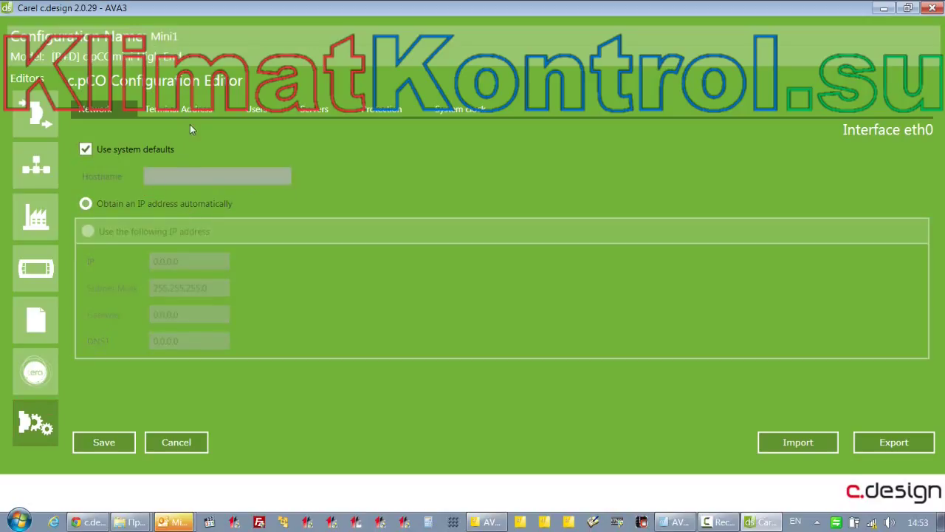
Show the Terminal Address page: pCO Address 1, Terminals 1–3 None and Private
left_click(174, 111)
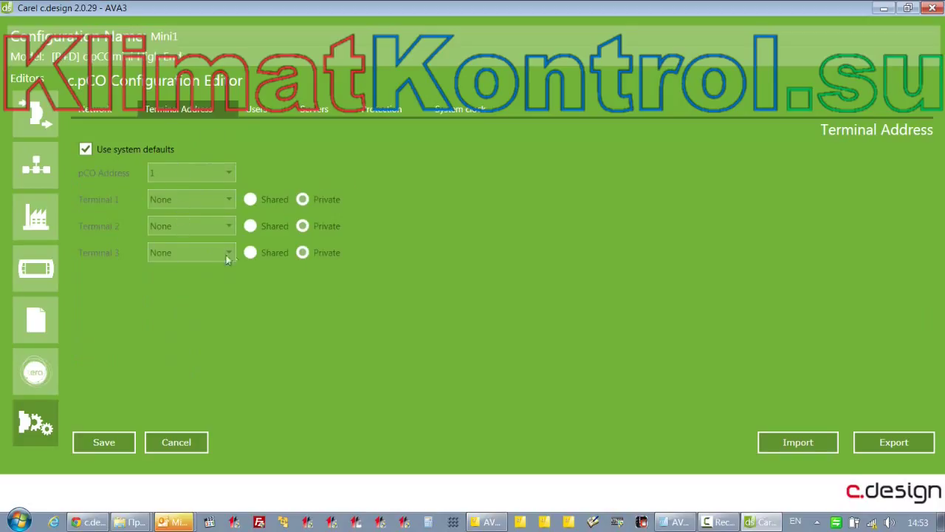
Look over the empty Users page, then switch to FileZilla and begin entering a host address
left_click(258, 110)
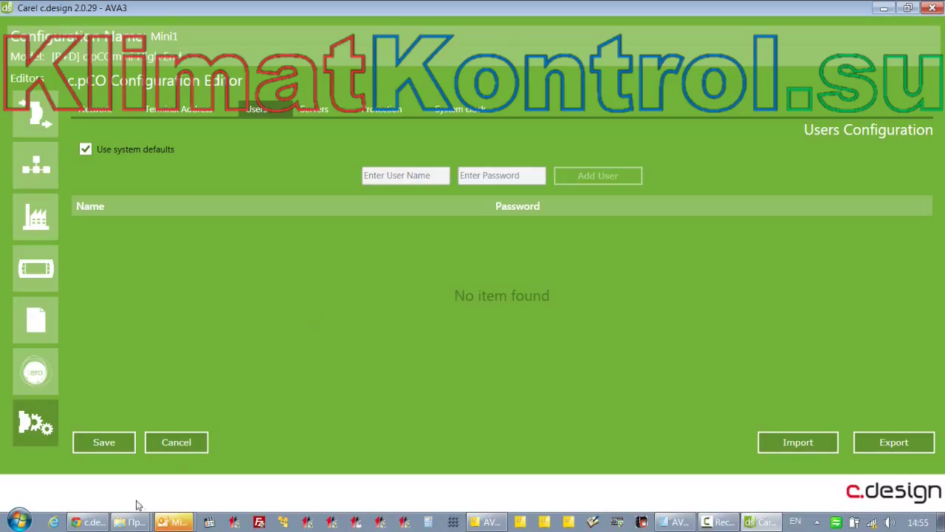
left_click(258, 522)
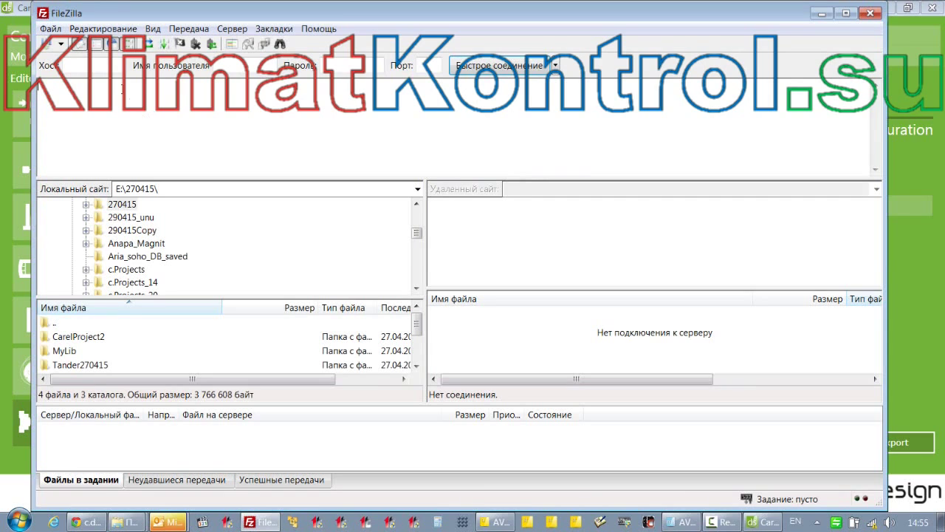
left_click(99, 64)
Quickconnect to 172.16.0.172 and open the controller's HTTP folder
type("172.1")
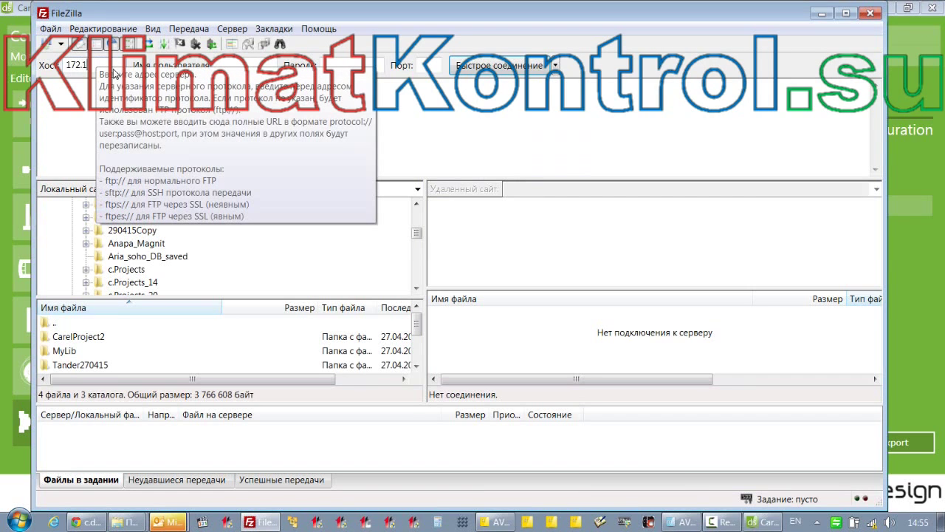
type("6.0.172")
key("Return")
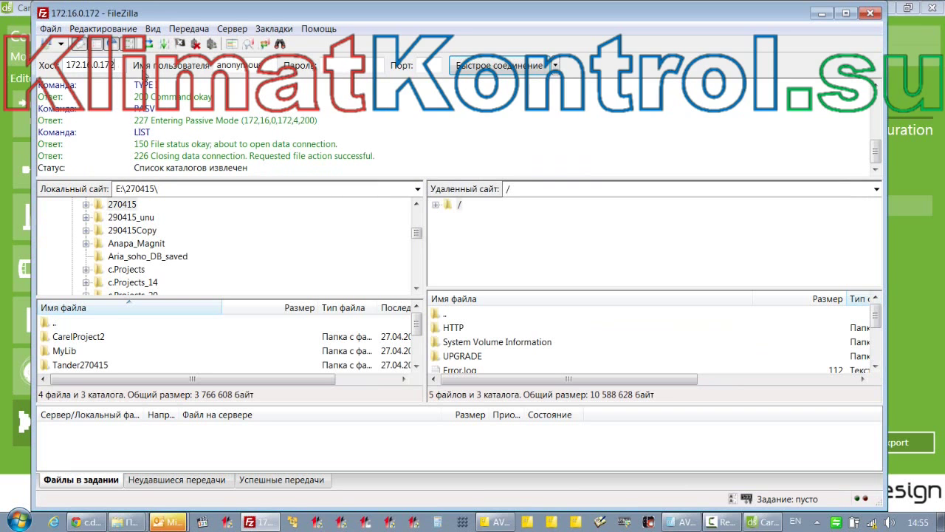
left_click_drag(538, 177, 537, 150)
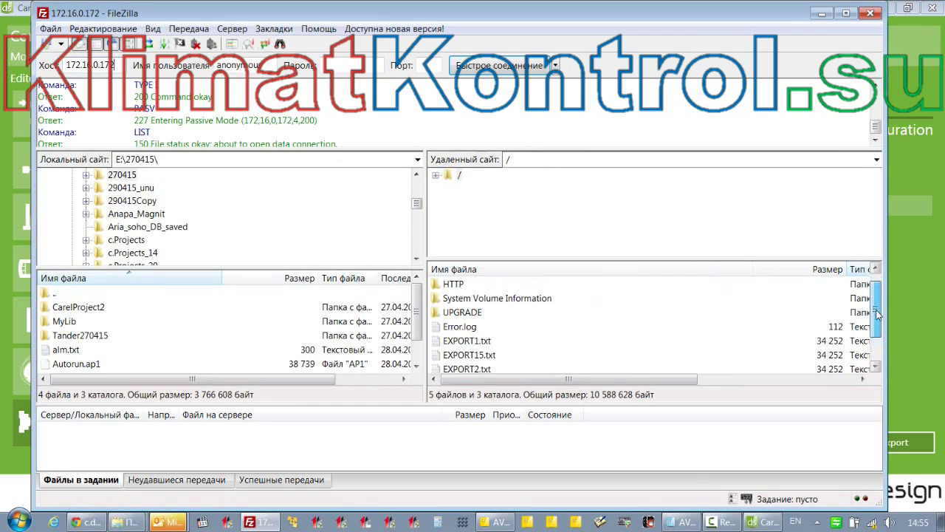
key("Escape")
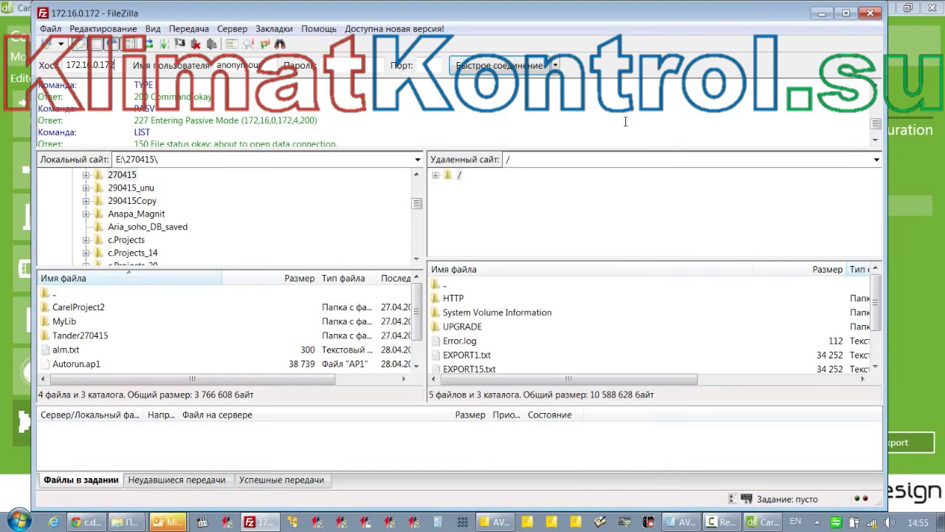
left_click(444, 297)
double_click(444, 298)
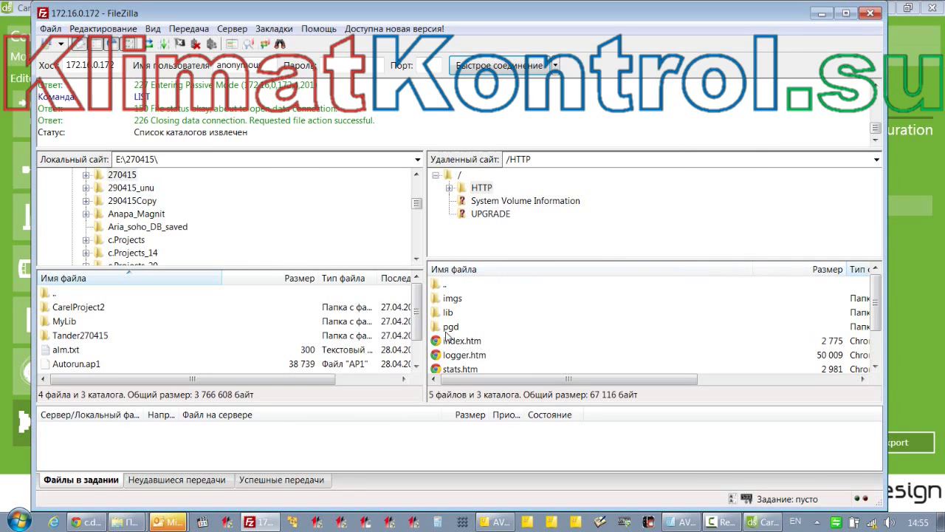
Browse the HTTP folder listing, selecting vars.htm, stats.htm and logger.htm in turn
left_click_drag(879, 325, 882, 296)
mouse_move(881, 319)
left_mouse_down()
mouse_move(882, 351)
mouse_move(886, 302)
left_mouse_up()
mouse_move(878, 313)
left_mouse_down()
mouse_move(880, 344)
mouse_move(881, 319)
mouse_move(880, 331)
left_mouse_up()
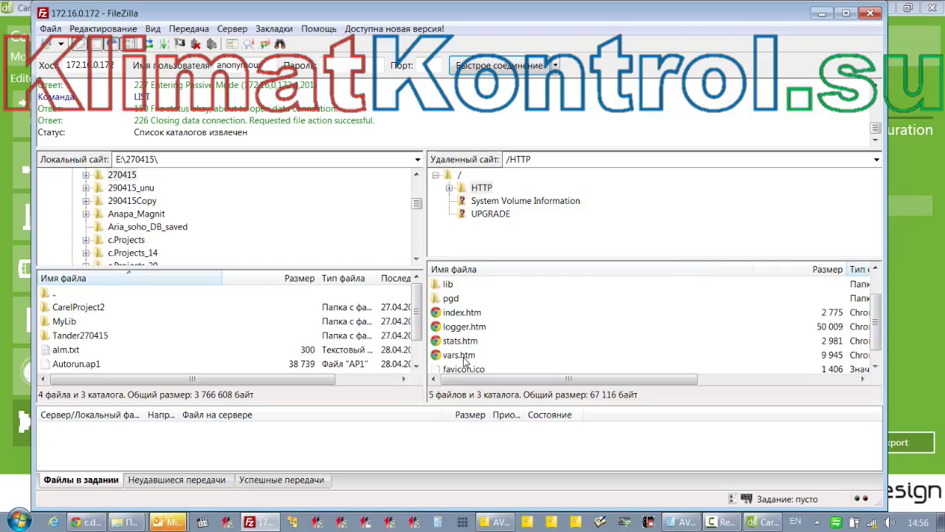
left_click(440, 358)
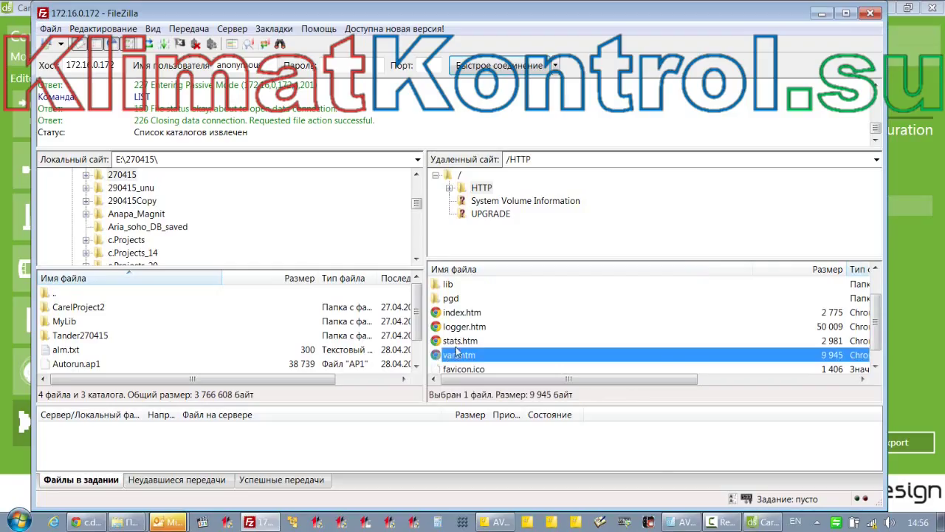
left_click(440, 342)
left_click(435, 330)
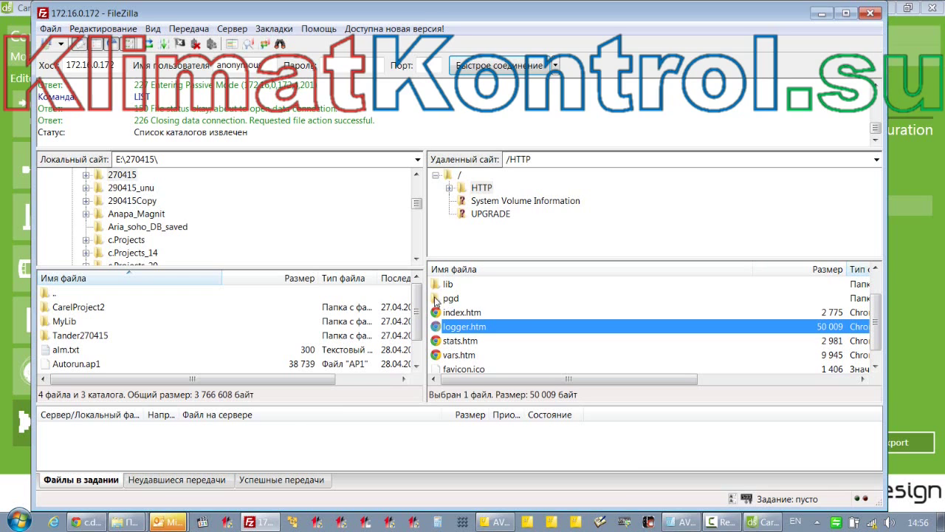
double_click(446, 298)
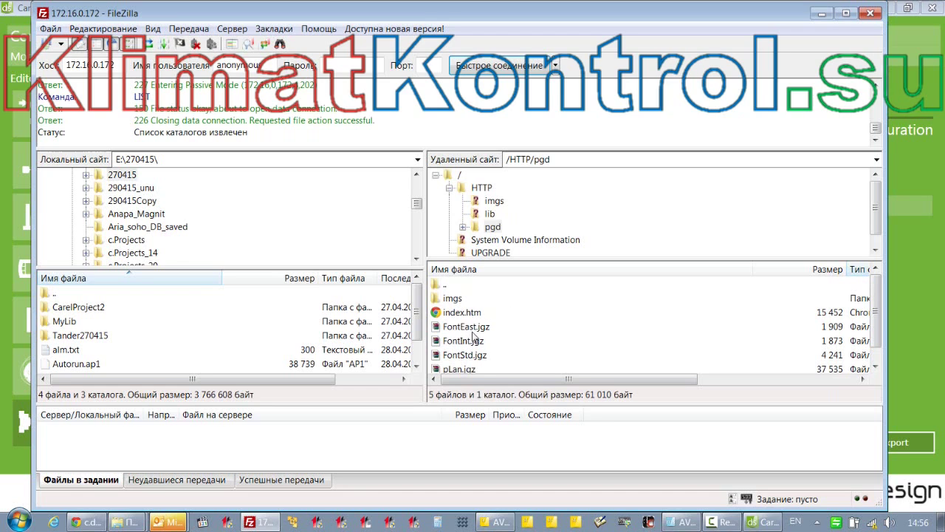
left_click(450, 189)
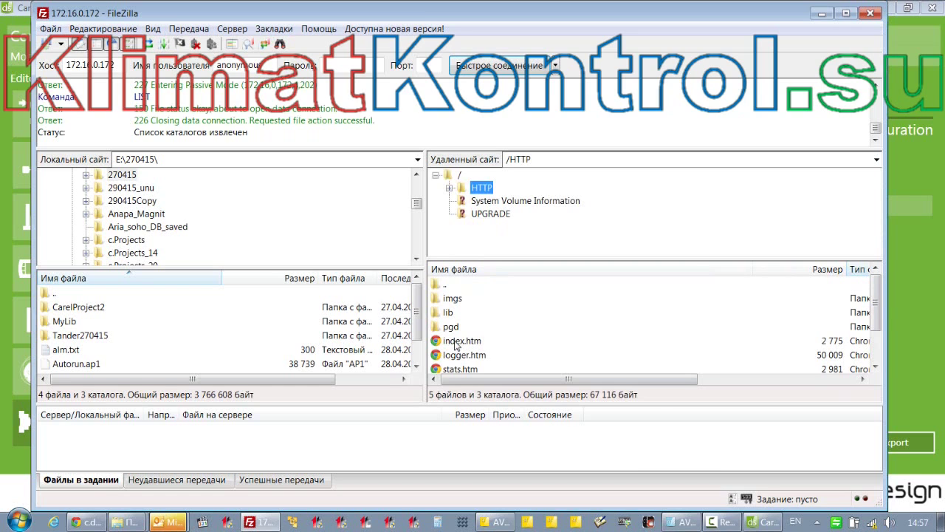
right_click(454, 344)
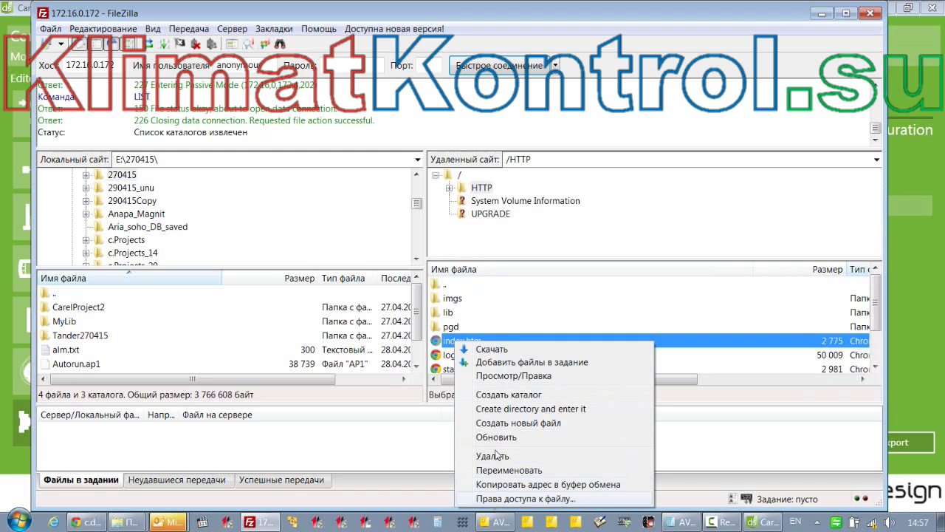
left_click(421, 343)
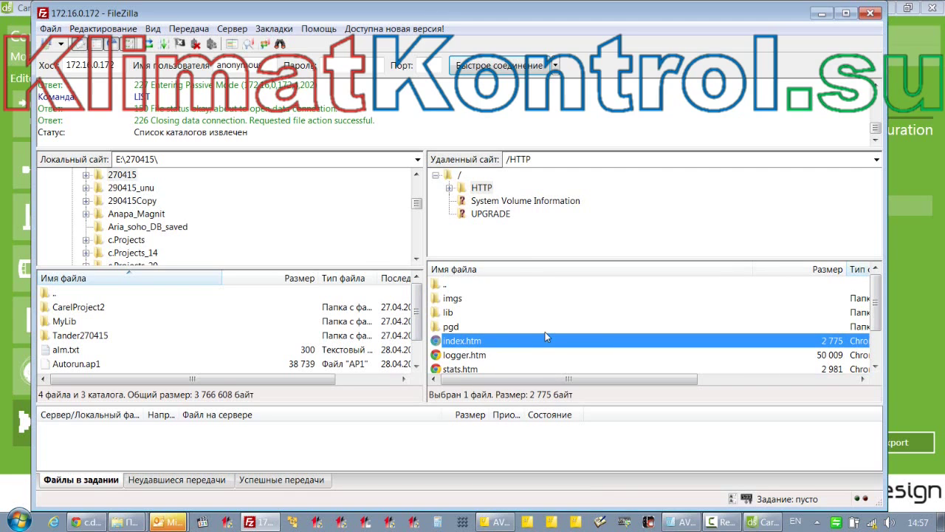
left_click(465, 329)
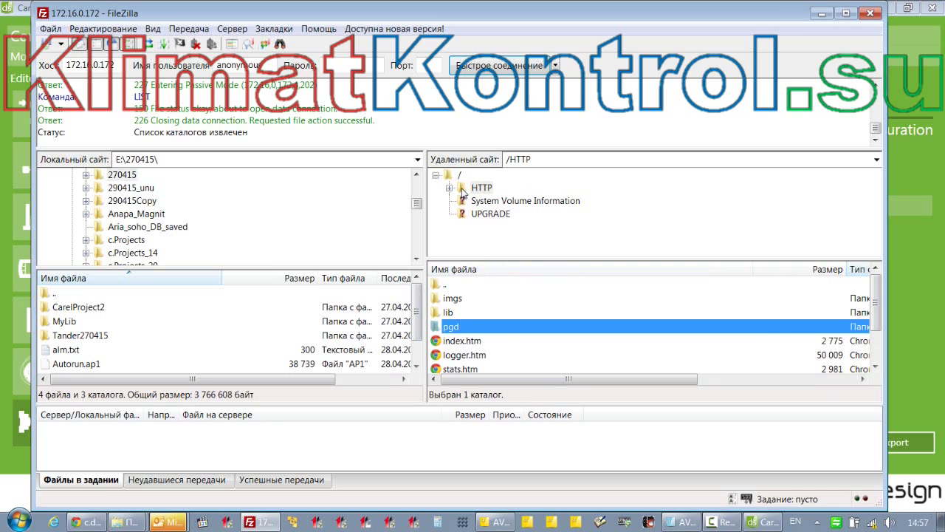
Reposition FileZilla and list the controller's root folder with HTTP, UPGRADE, Error.log and Journal.dat
left_click_drag(751, 18, 775, 330)
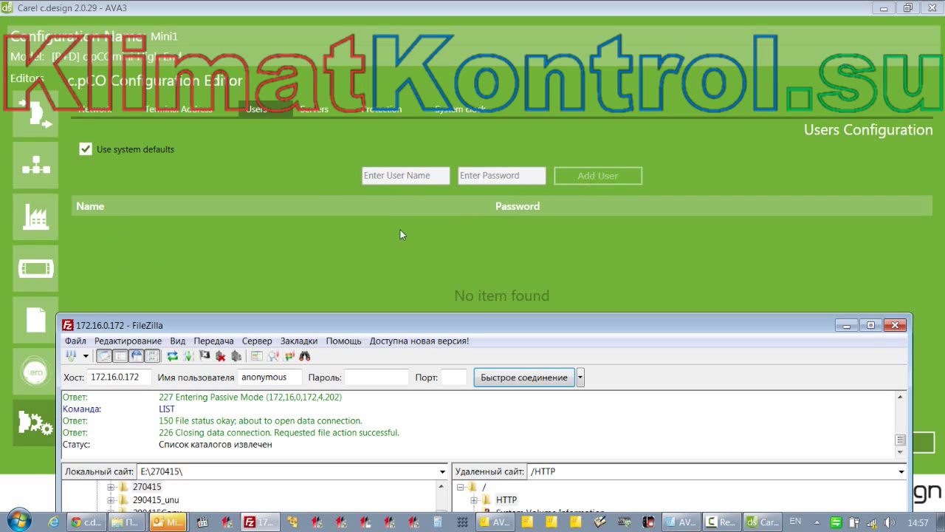
left_click_drag(395, 326, 393, 39)
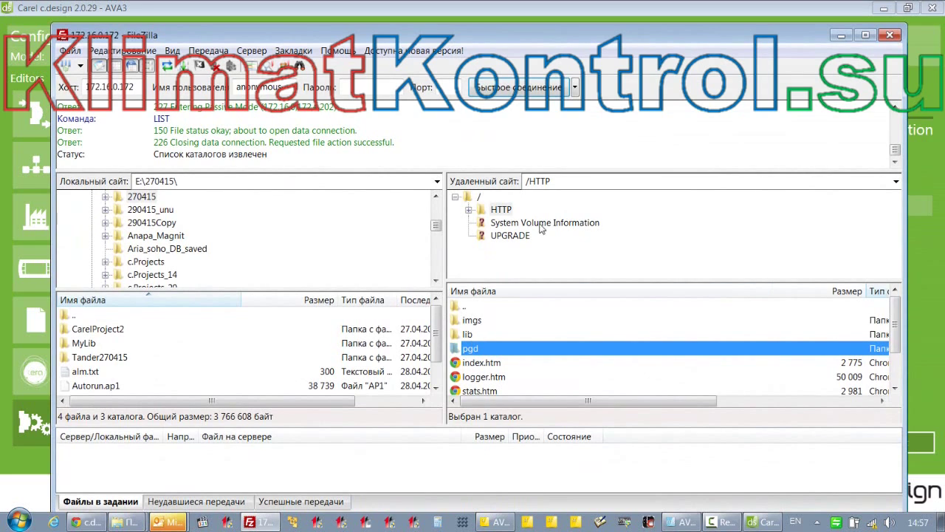
mouse_move(539, 37)
left_mouse_down()
mouse_move(534, 325)
mouse_move(538, 38)
left_mouse_up()
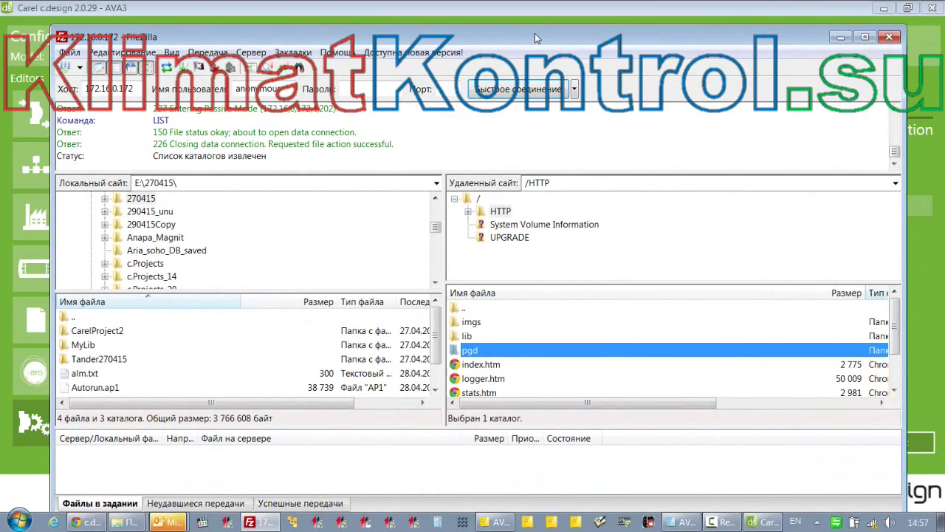
left_click_drag(535, 33, 534, 38)
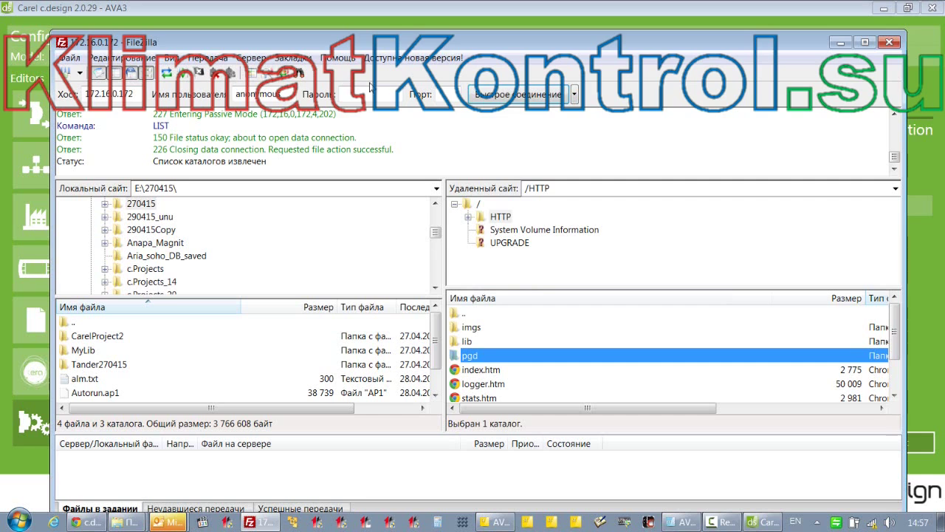
left_click(468, 206)
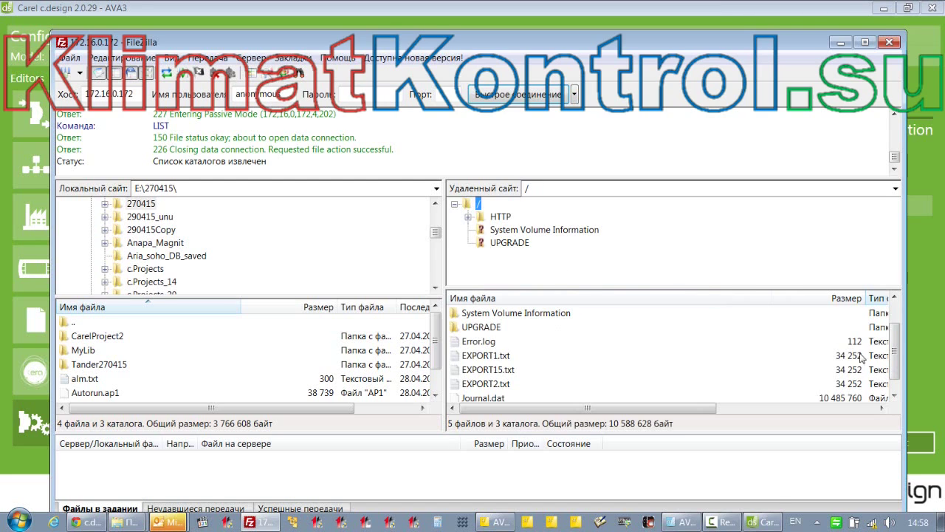
scroll(895, 358, "up", 1)
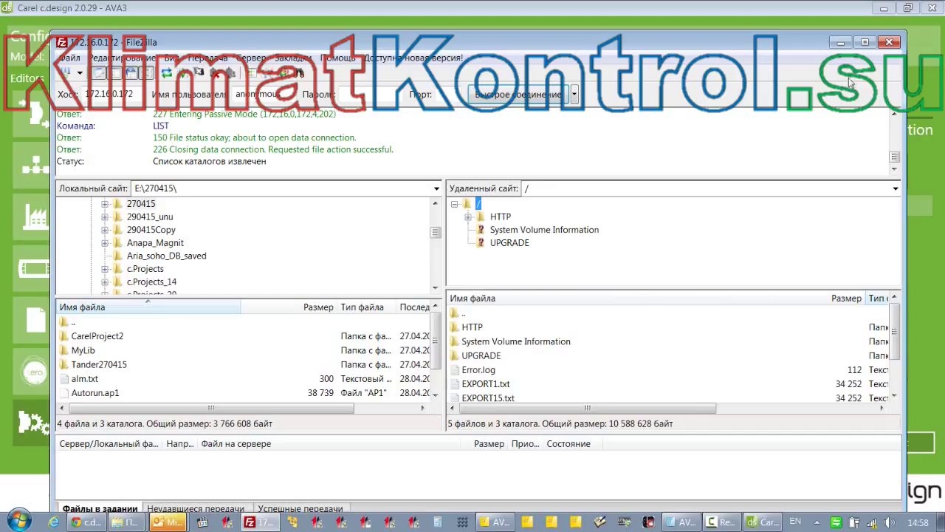
Minimize FileZilla, add a test user with a password, delete it, and view the Servers page
left_click(840, 42)
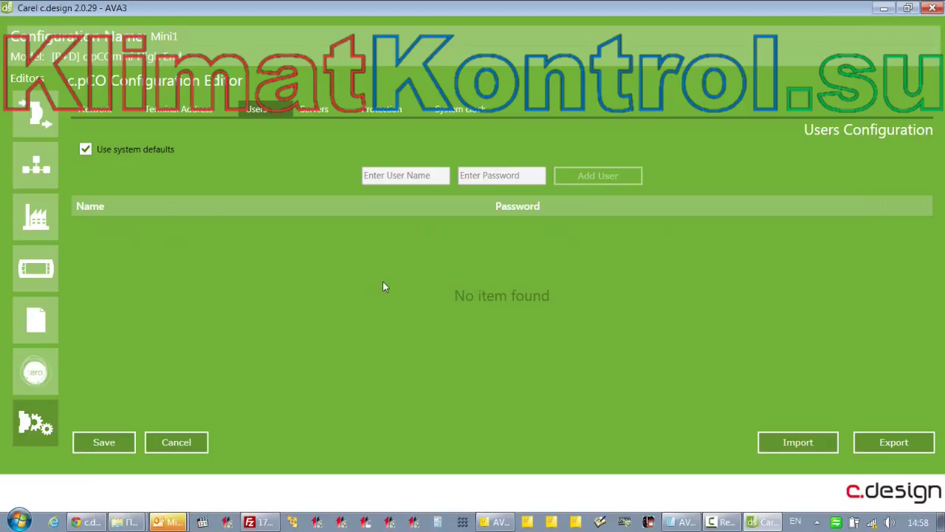
left_click(405, 175)
type("aaaa")
left_click(479, 178)
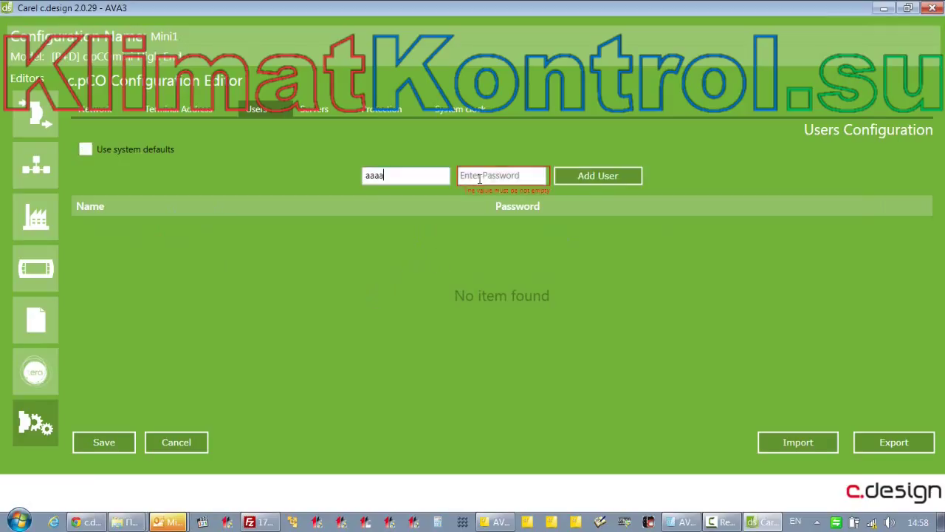
type("a")
left_click(598, 176)
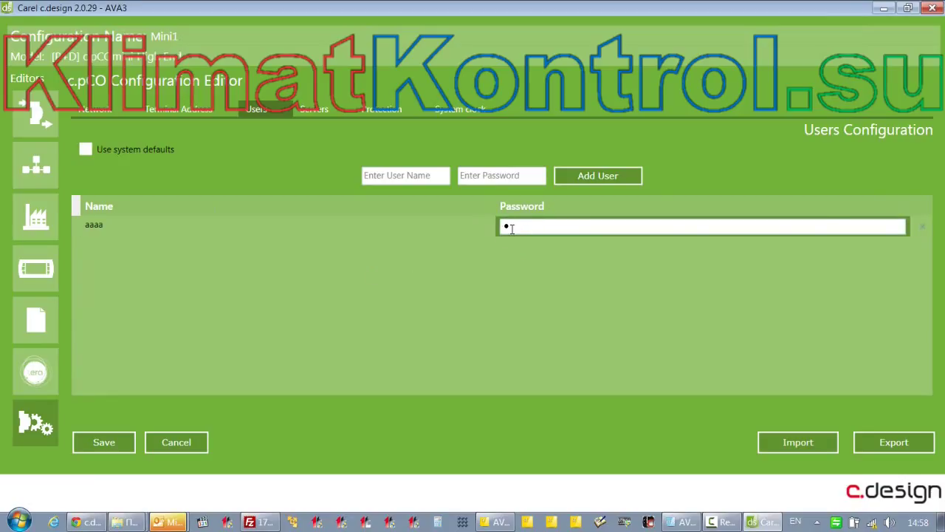
left_click(923, 227)
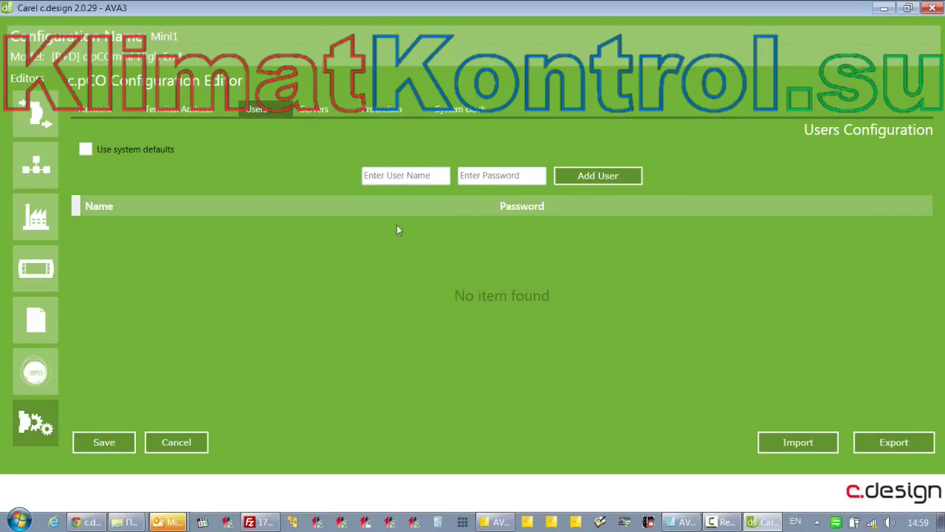
left_click(312, 110)
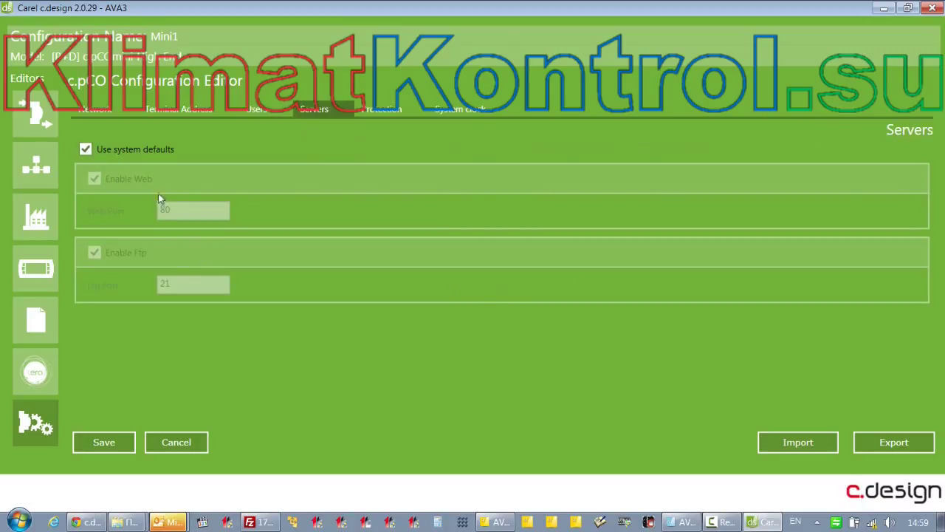
Leave the web (port 80) and FTP (port 21) servers on system defaults, then go to Protection settings
left_click(86, 149)
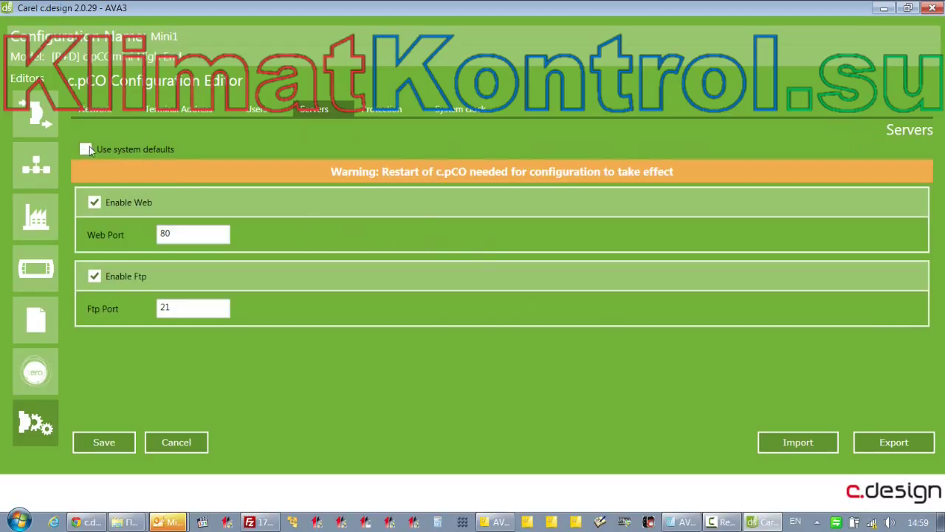
left_click(85, 150)
left_click(86, 149)
left_click(86, 149)
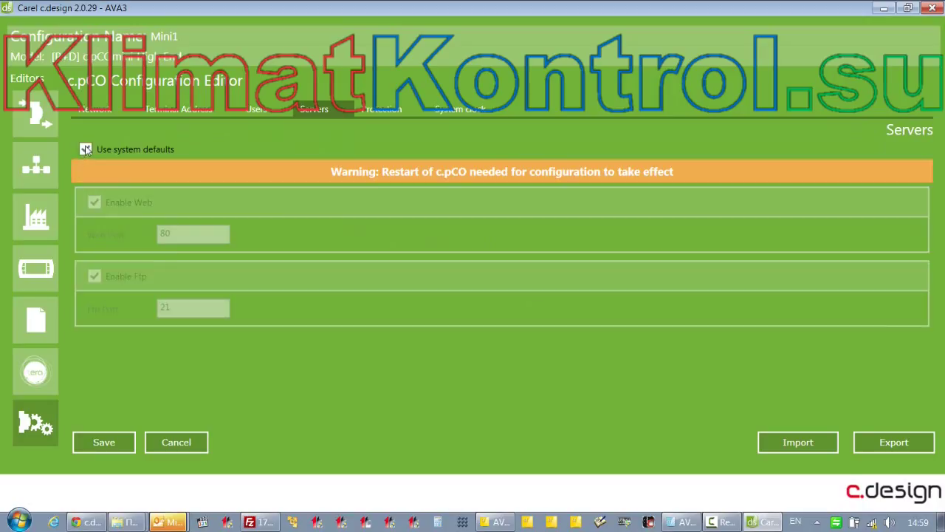
left_click(383, 110)
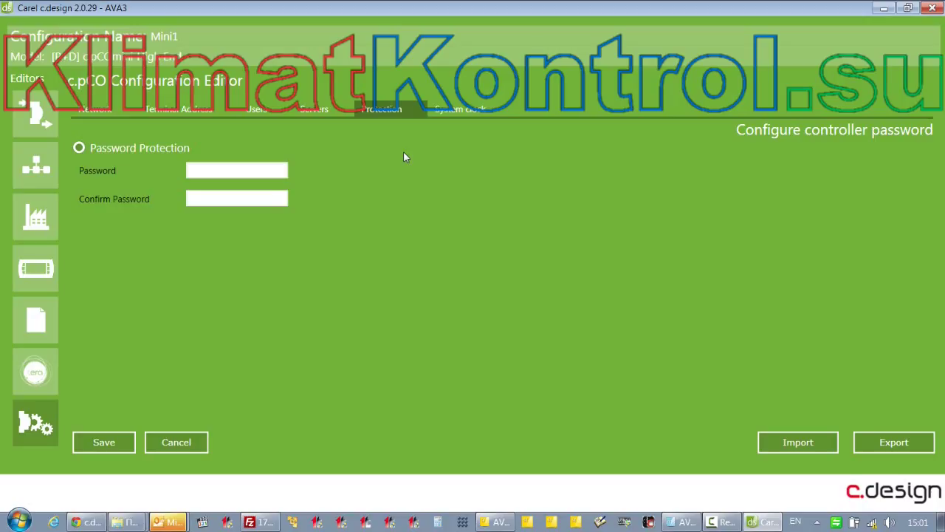
Leave the controller password empty and turn off system defaults for the system clock
left_click(228, 171)
type("123456")
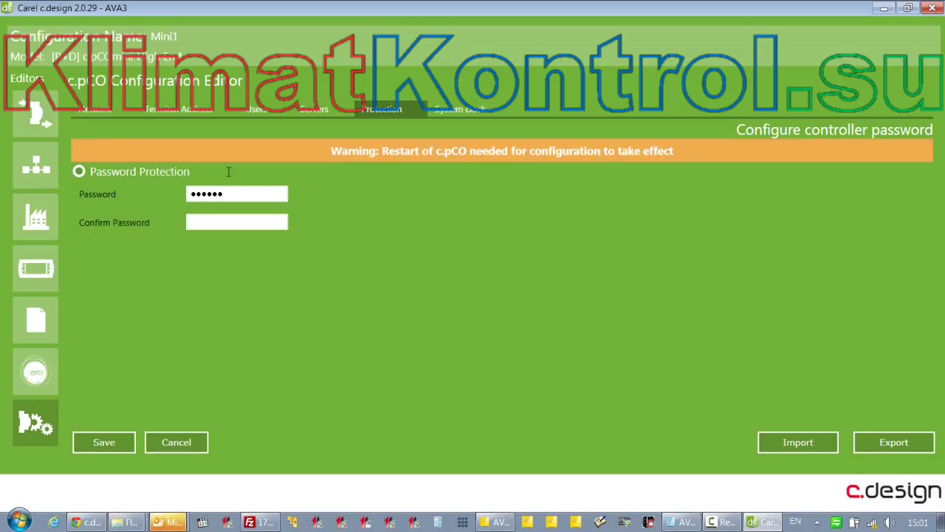
left_click_drag(243, 193, 150, 196)
key("BackSpace")
left_click(470, 112)
left_click(103, 150)
left_click(192, 223)
left_click(192, 224)
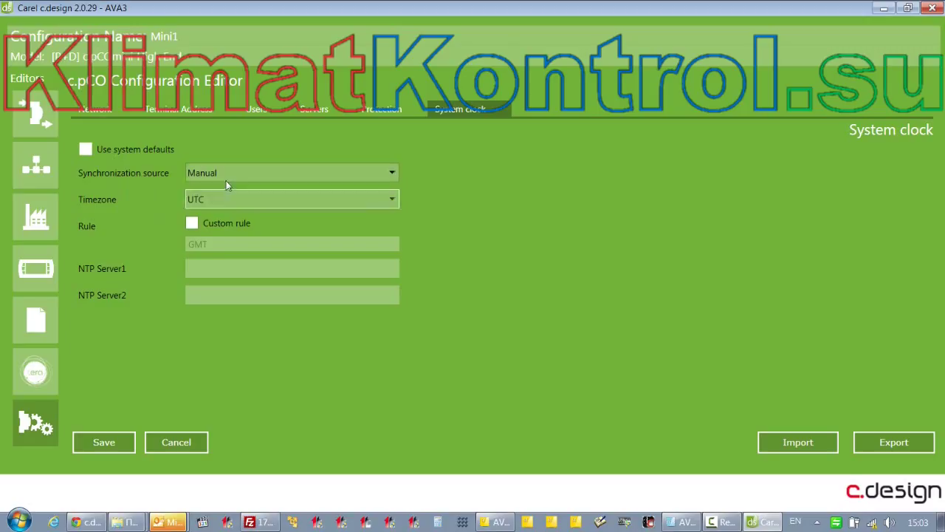
left_click(226, 180)
left_click(215, 207)
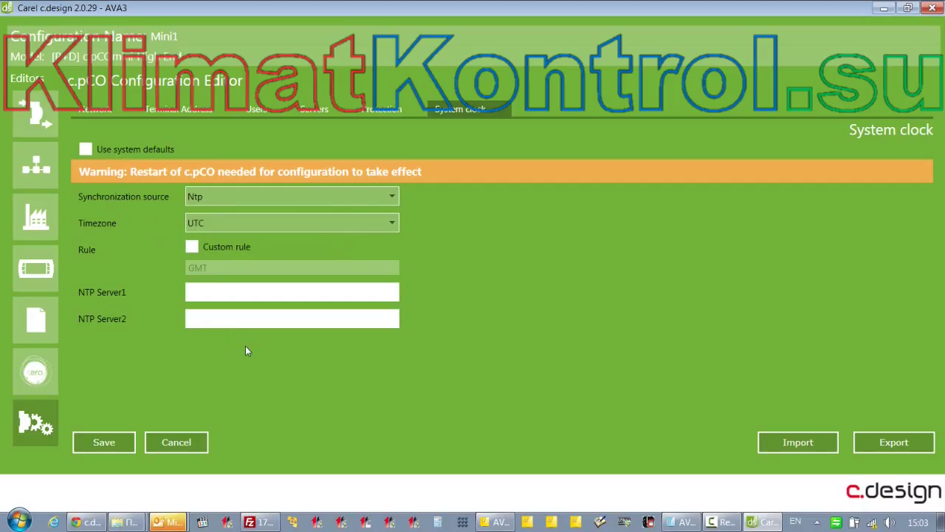
left_click(223, 196)
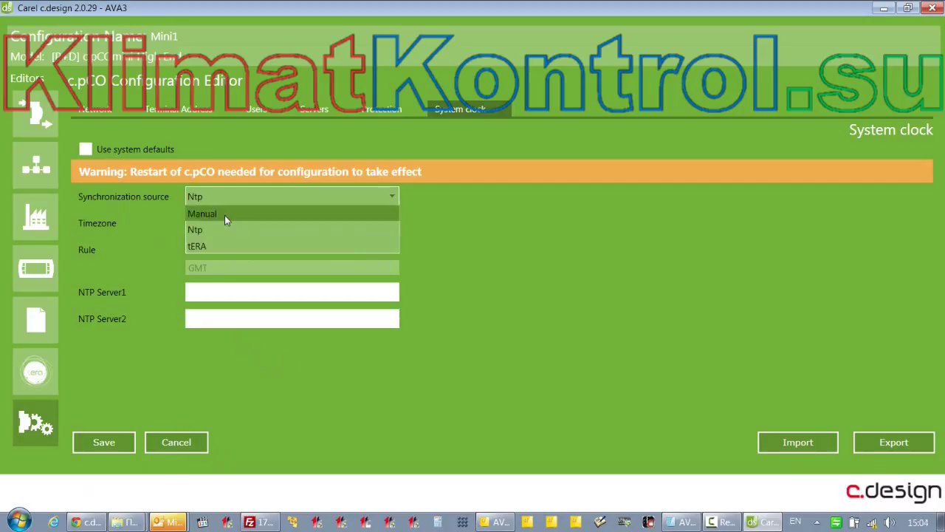
left_click(224, 213)
left_click(226, 198)
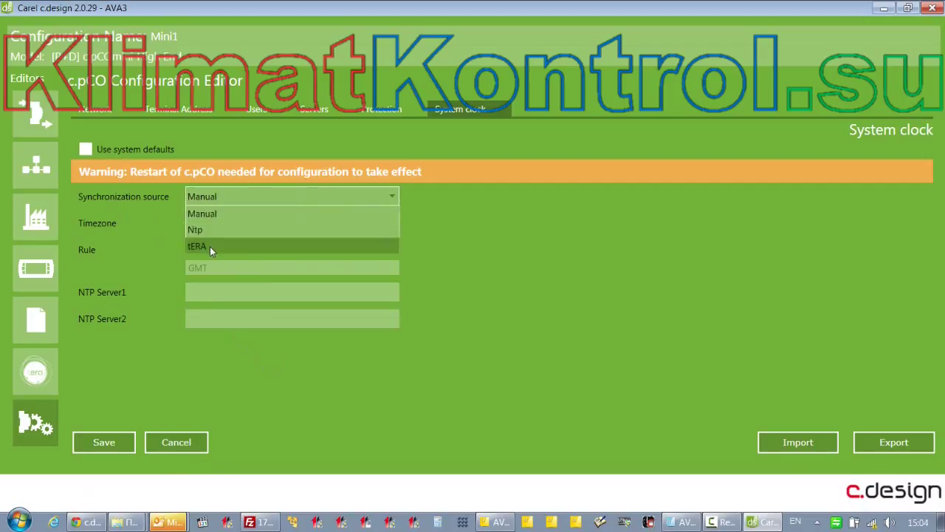
left_click(210, 246)
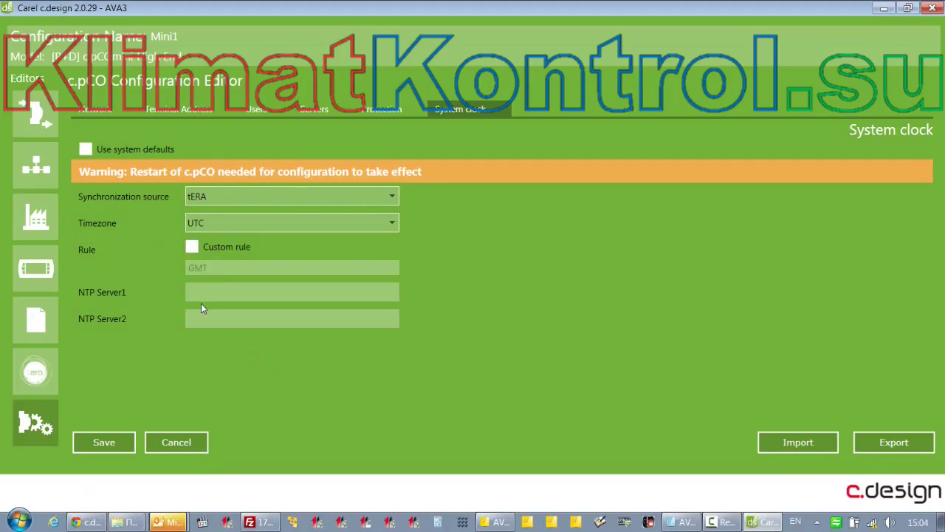
left_click(215, 224)
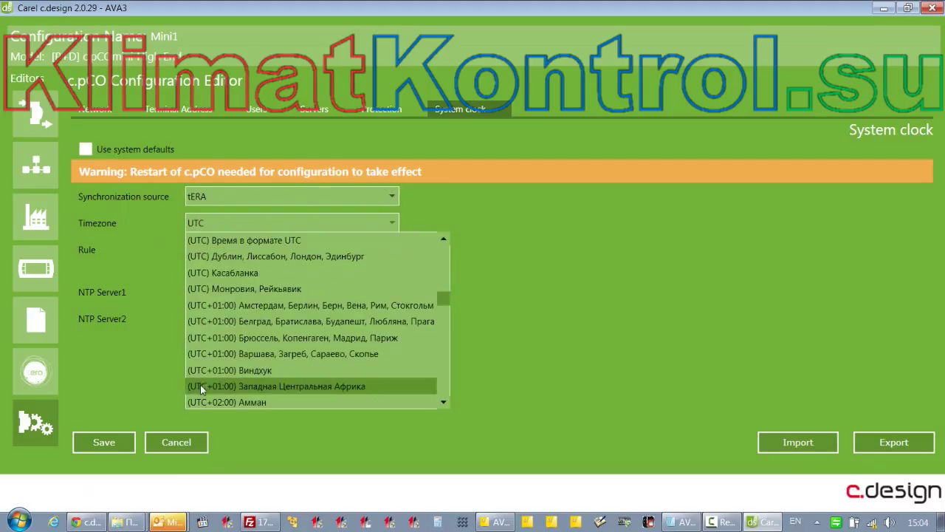
left_click(453, 214)
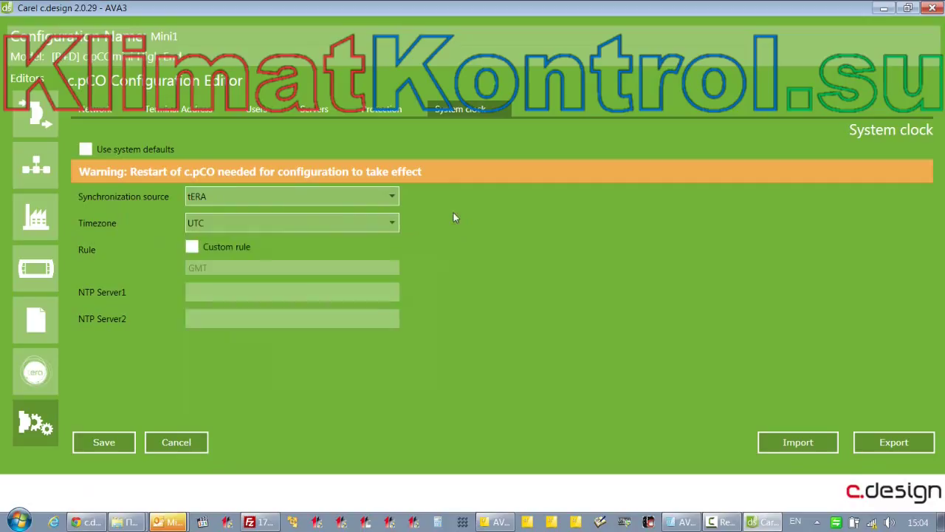
left_click(260, 196)
left_click(244, 213)
left_click(85, 150)
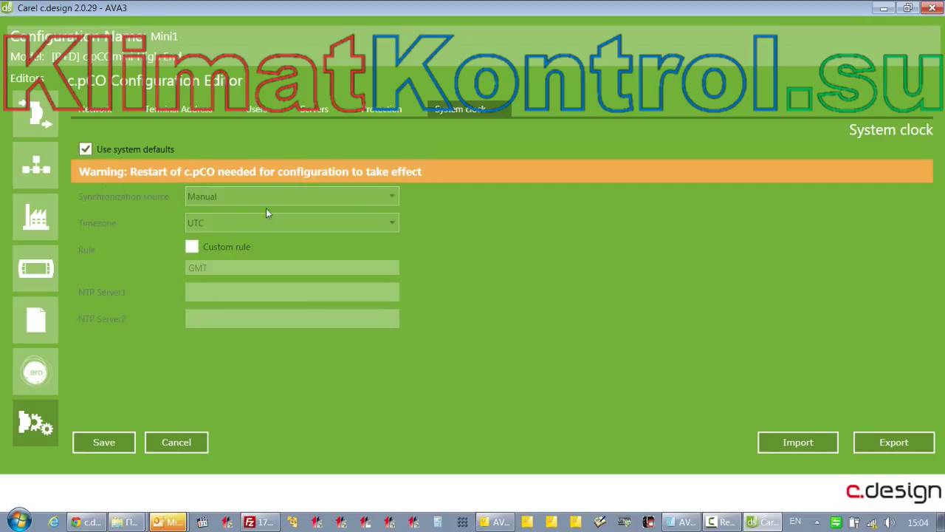